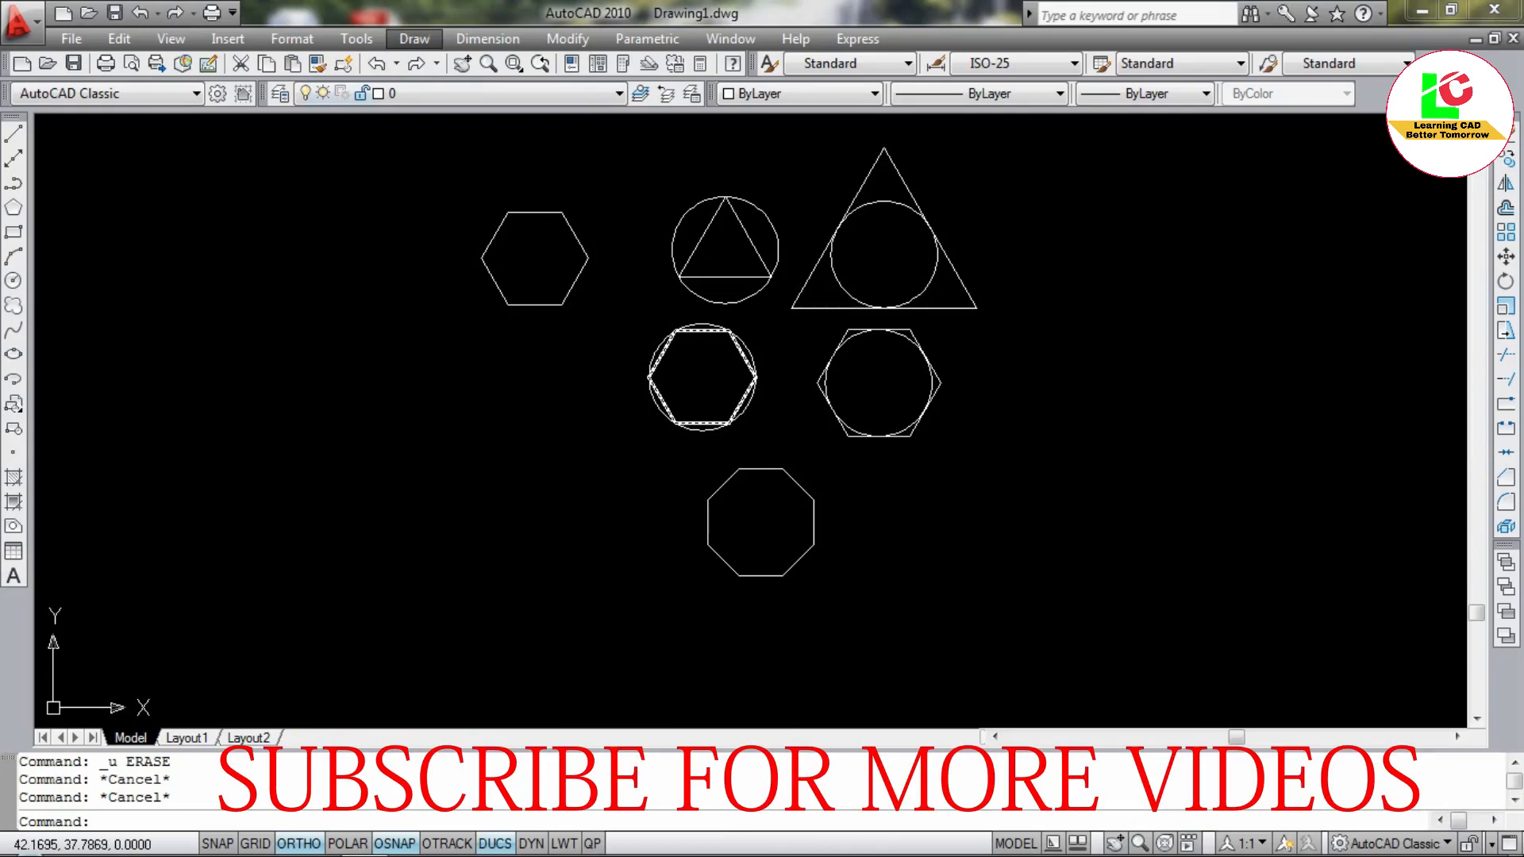
# Erase all the existing polygons, triangles and circles from the drawing.
pyautogui.click(655, 397)
pyautogui.click(1075, 545)
pyautogui.click(434, 219)
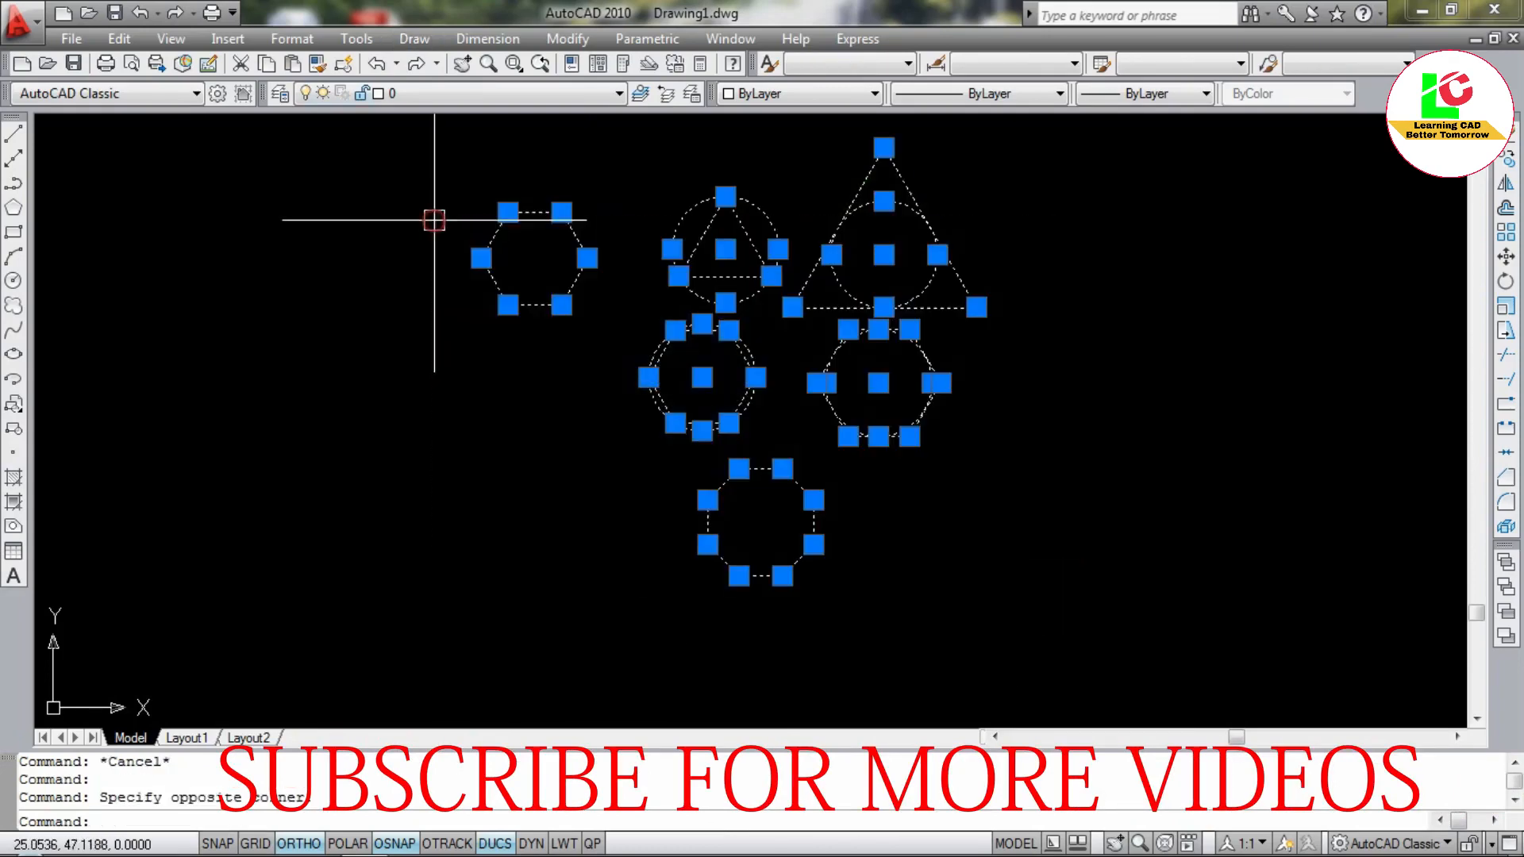
pyautogui.write('e')
pyautogui.press('Return')
pyautogui.press('Escape')
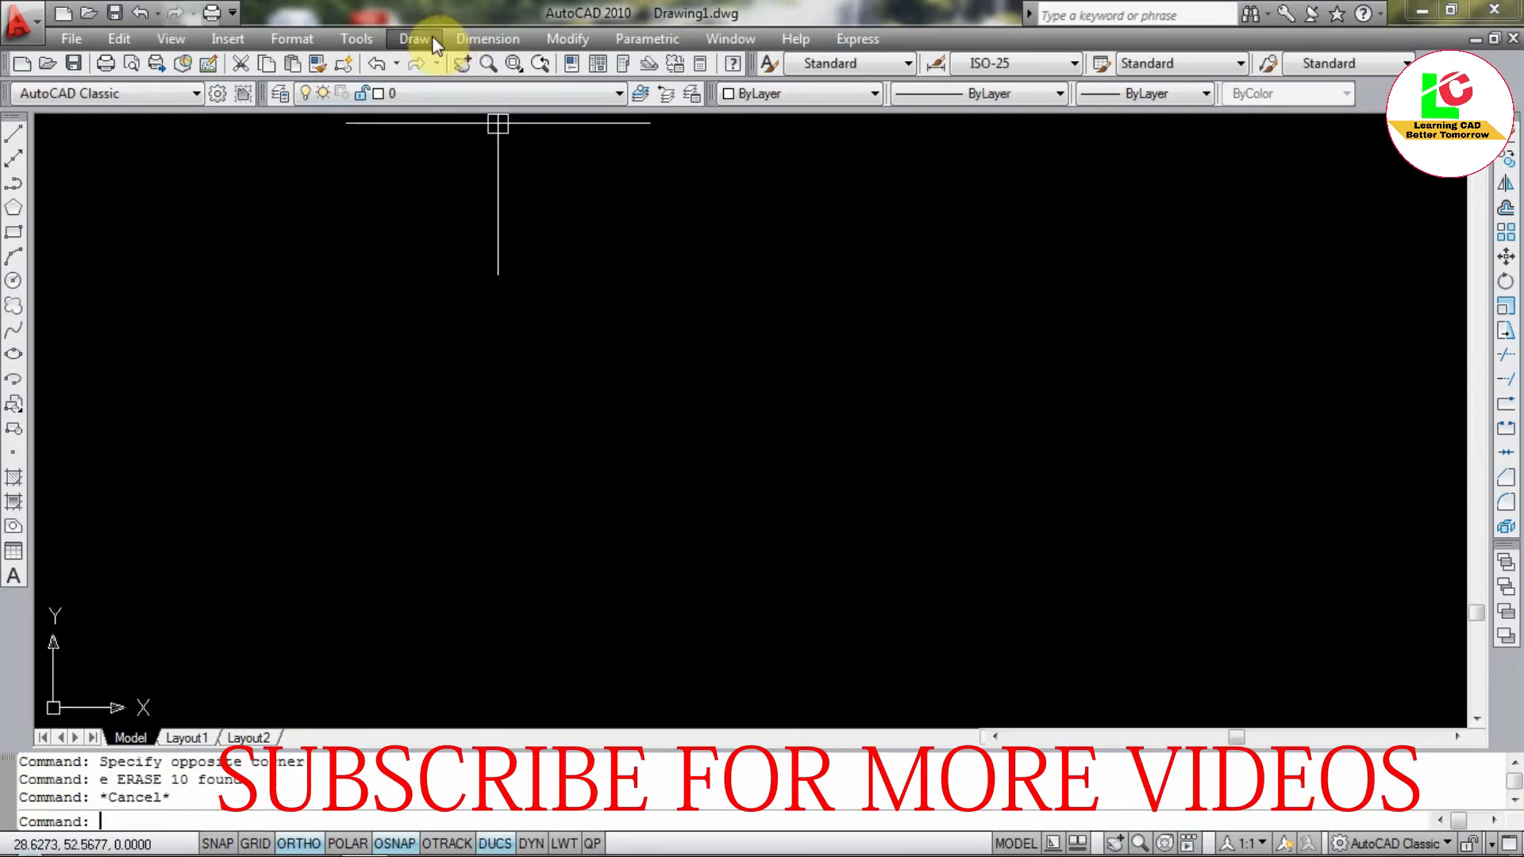
pyautogui.press('Escape')
pyautogui.press('Escape')
# Draw a rectangle in the middle of the empty drawing by picking its two opposite corners.
pyautogui.click(433, 42)
pyautogui.click(454, 282)
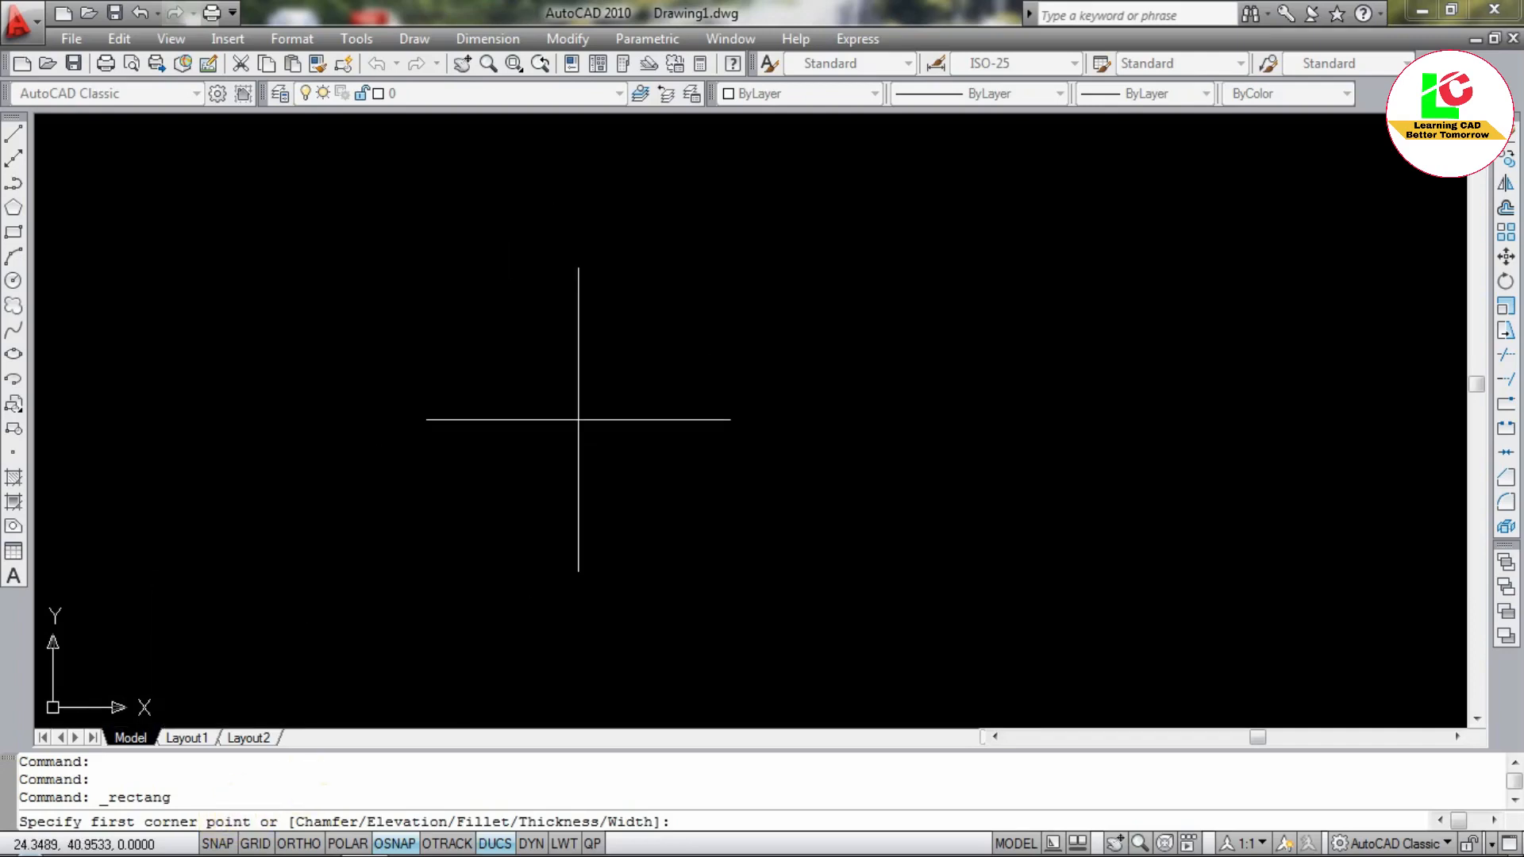
pyautogui.click(546, 369)
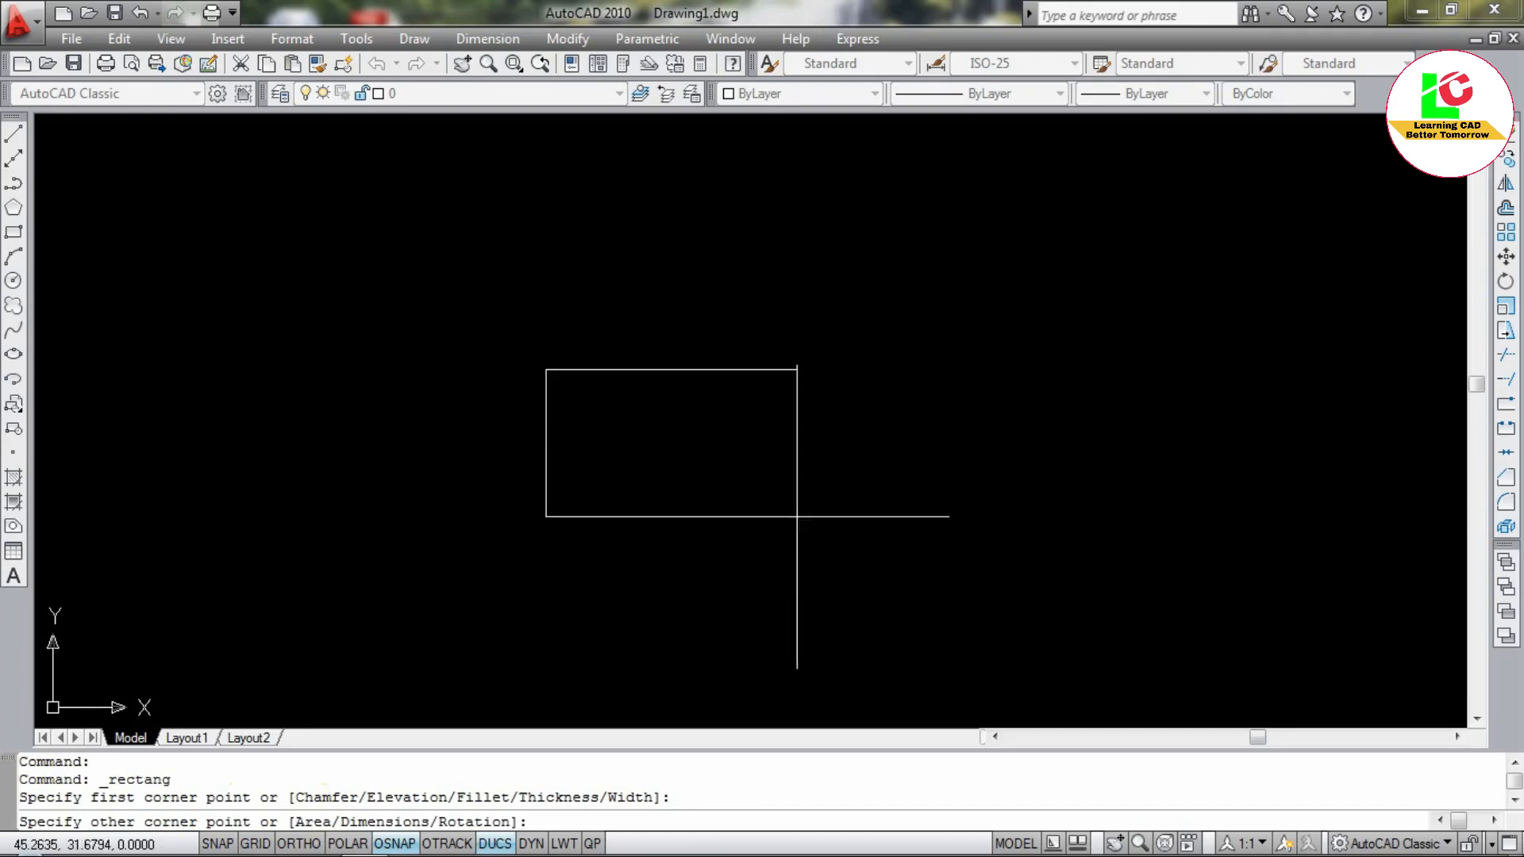
pyautogui.click(829, 537)
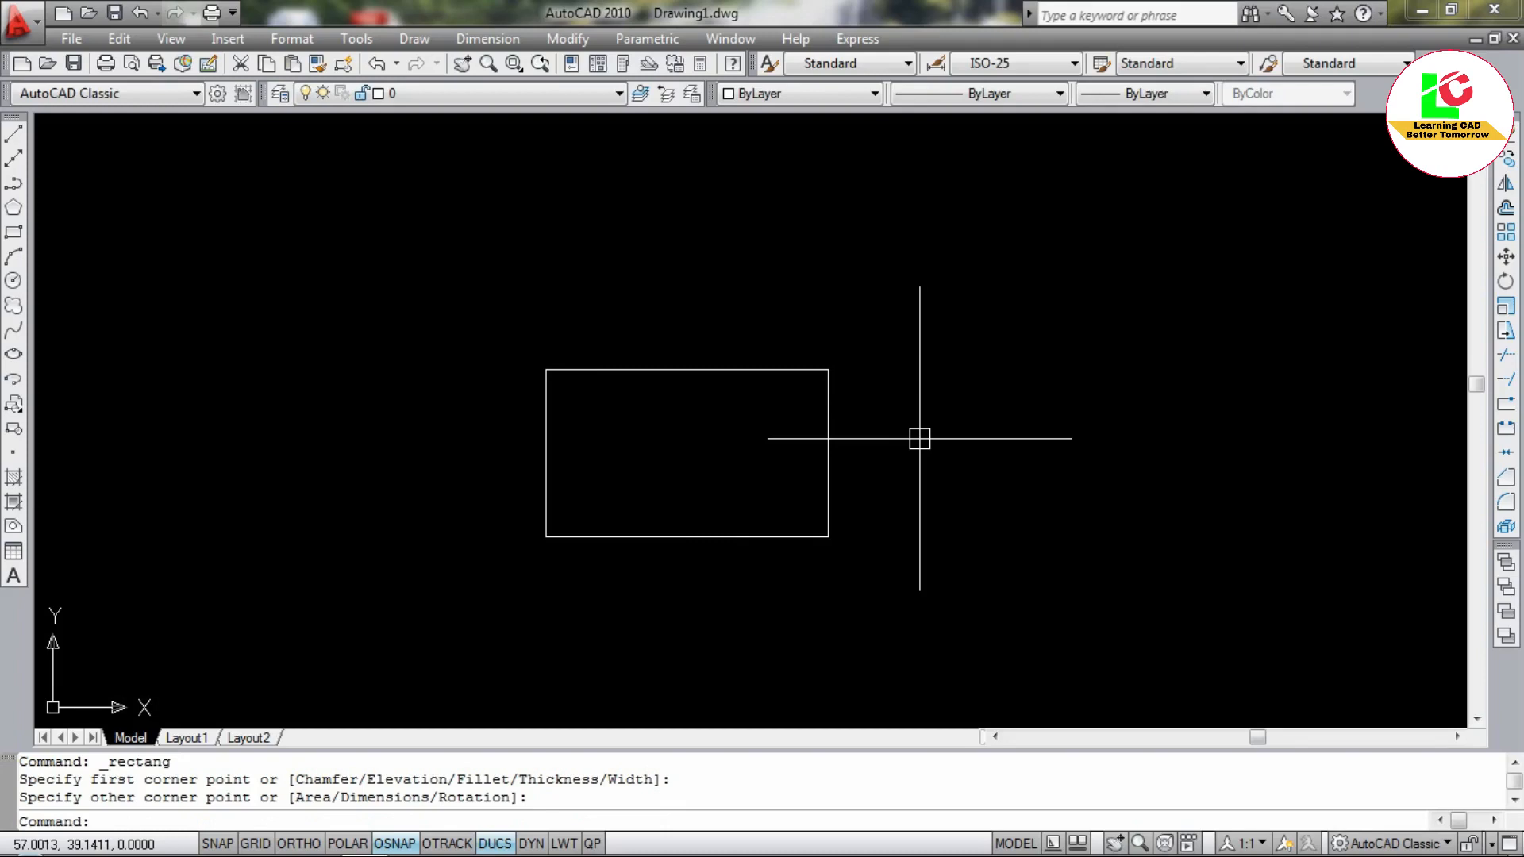
# Draw a second rectangle of similar size beside the first one, on its right, by picking two opposite corners.
pyautogui.press('Return')
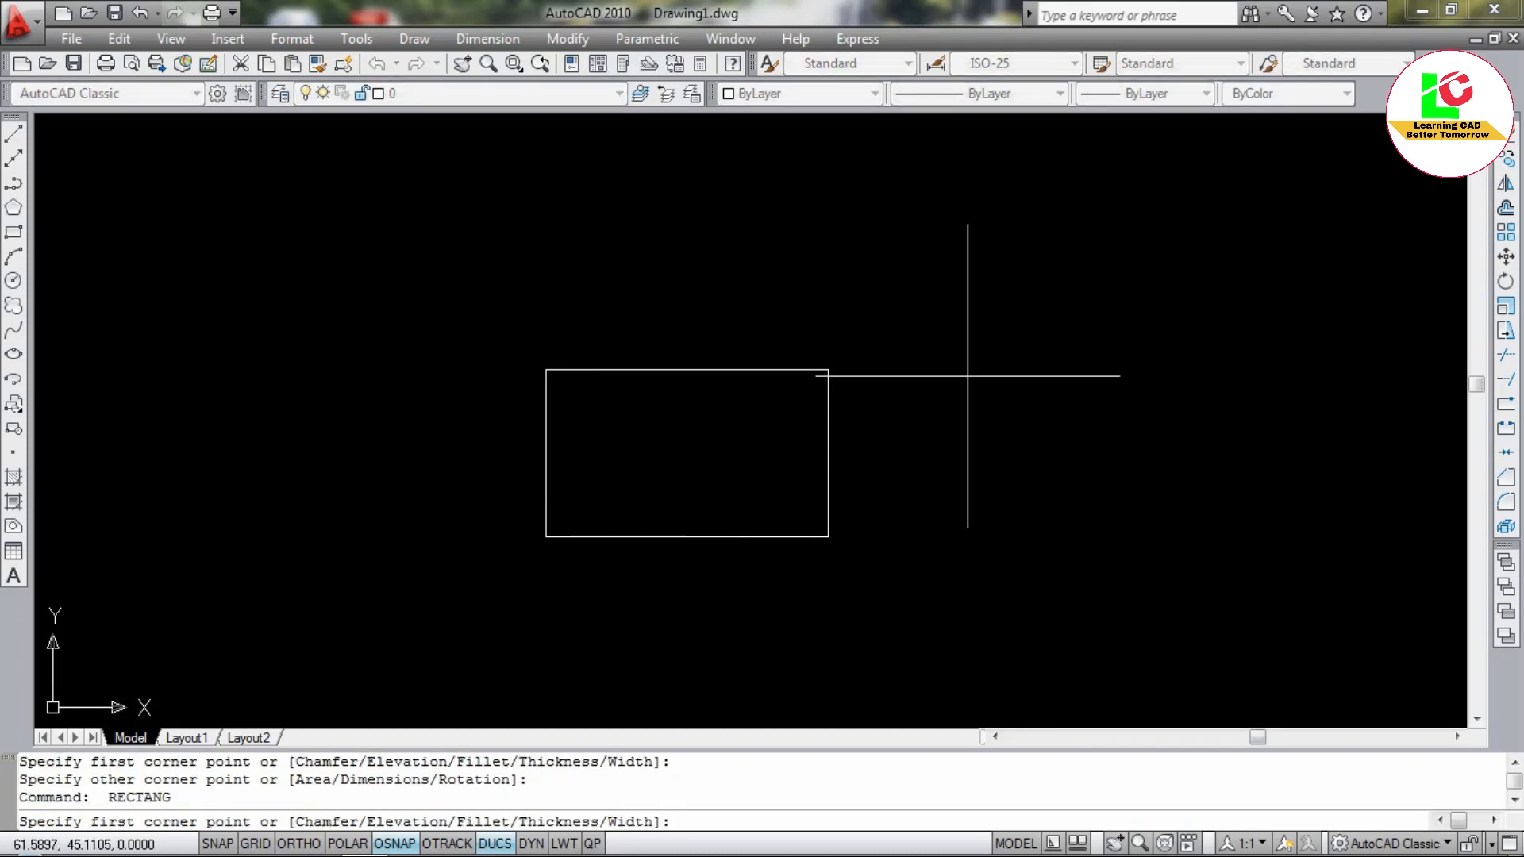
pyautogui.click(955, 378)
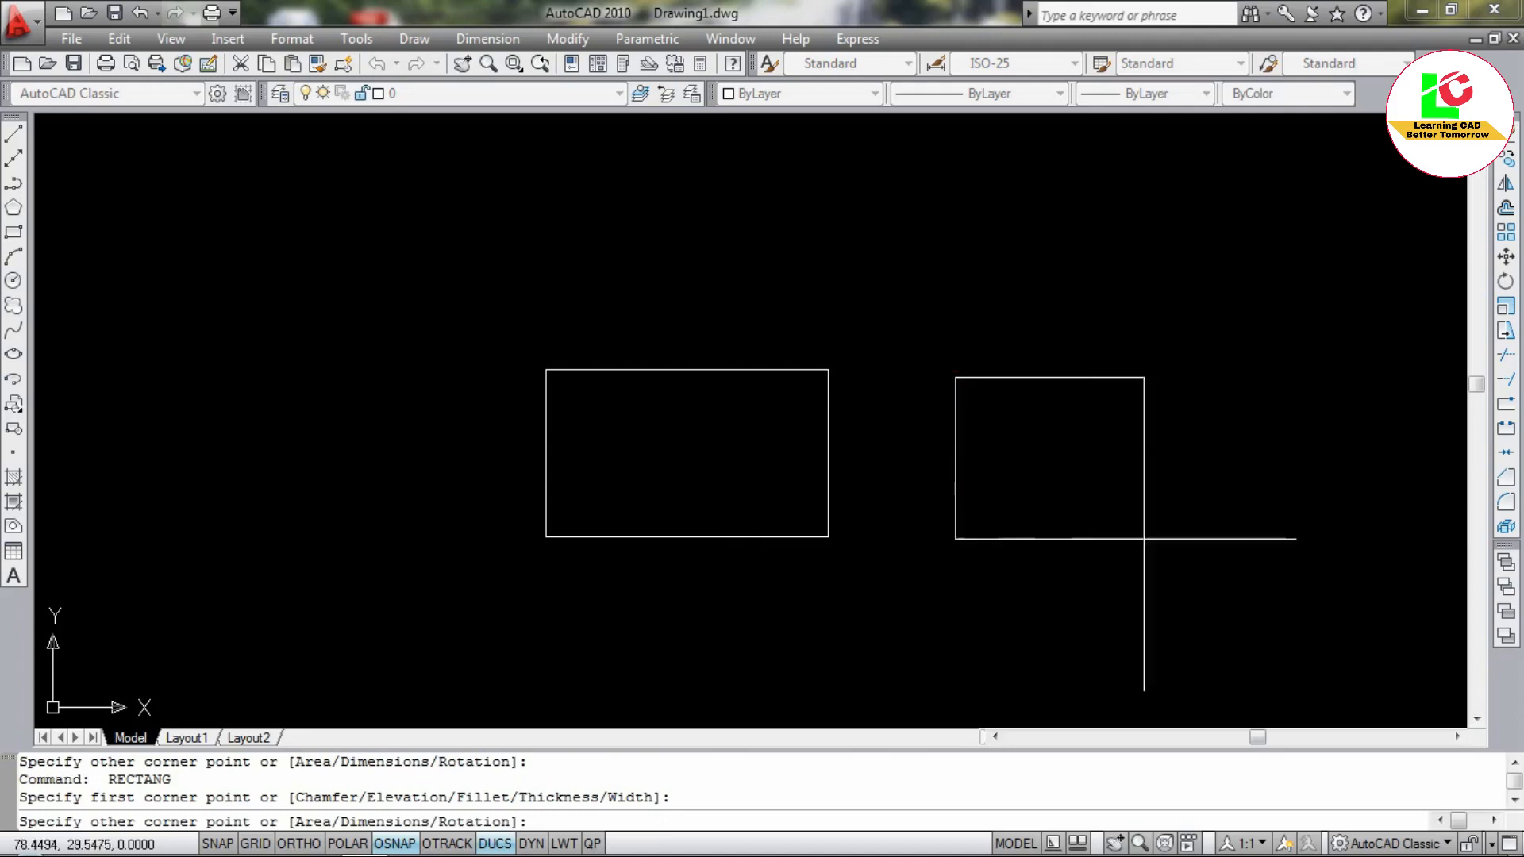
pyautogui.click(1226, 532)
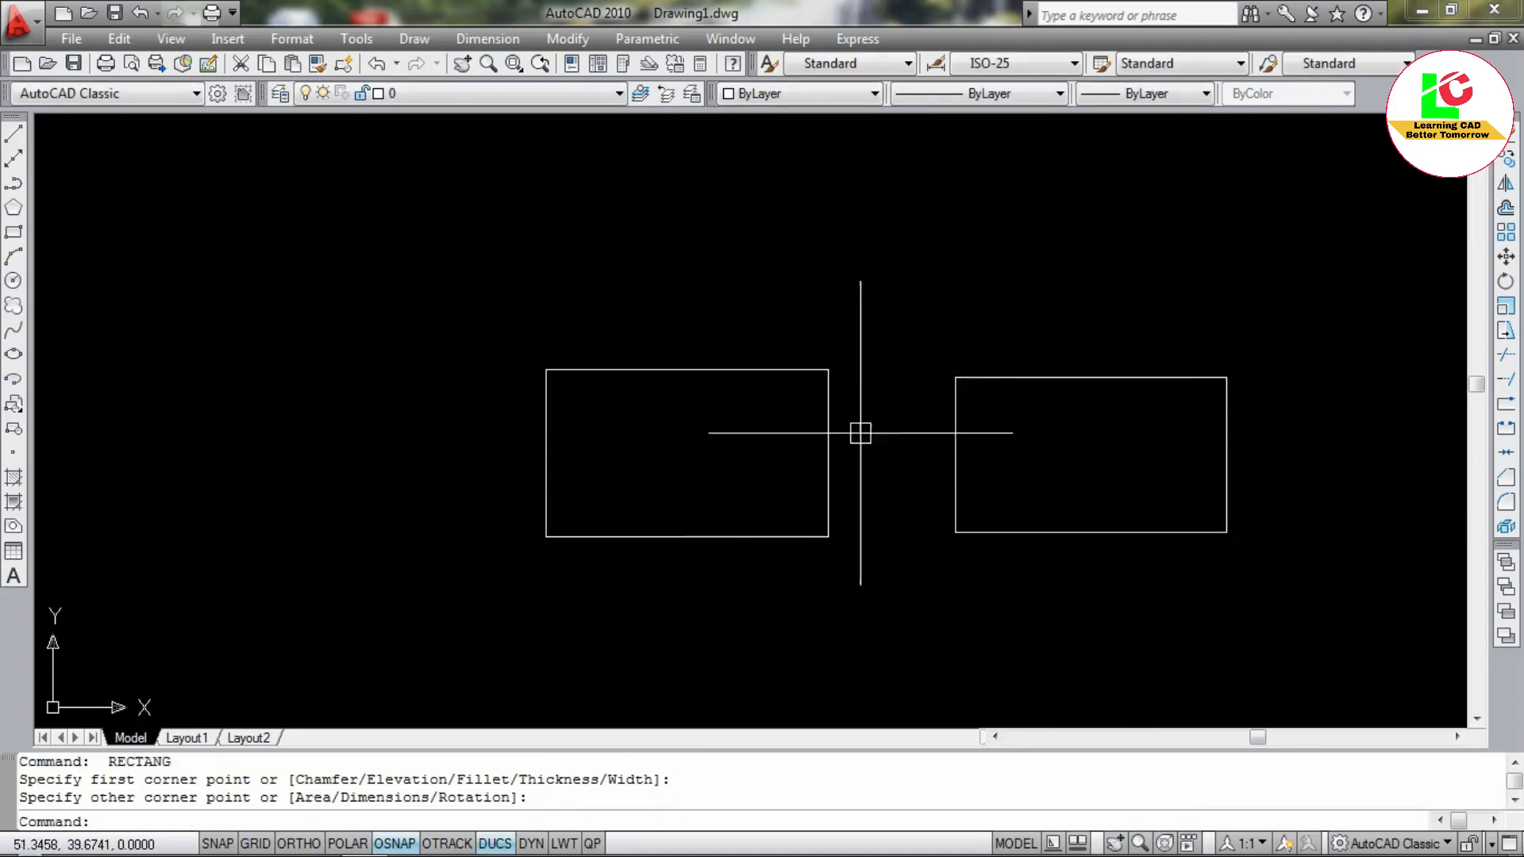
pyautogui.scroll(-2, 739, 283)
pyautogui.scroll(3, 953, 463)
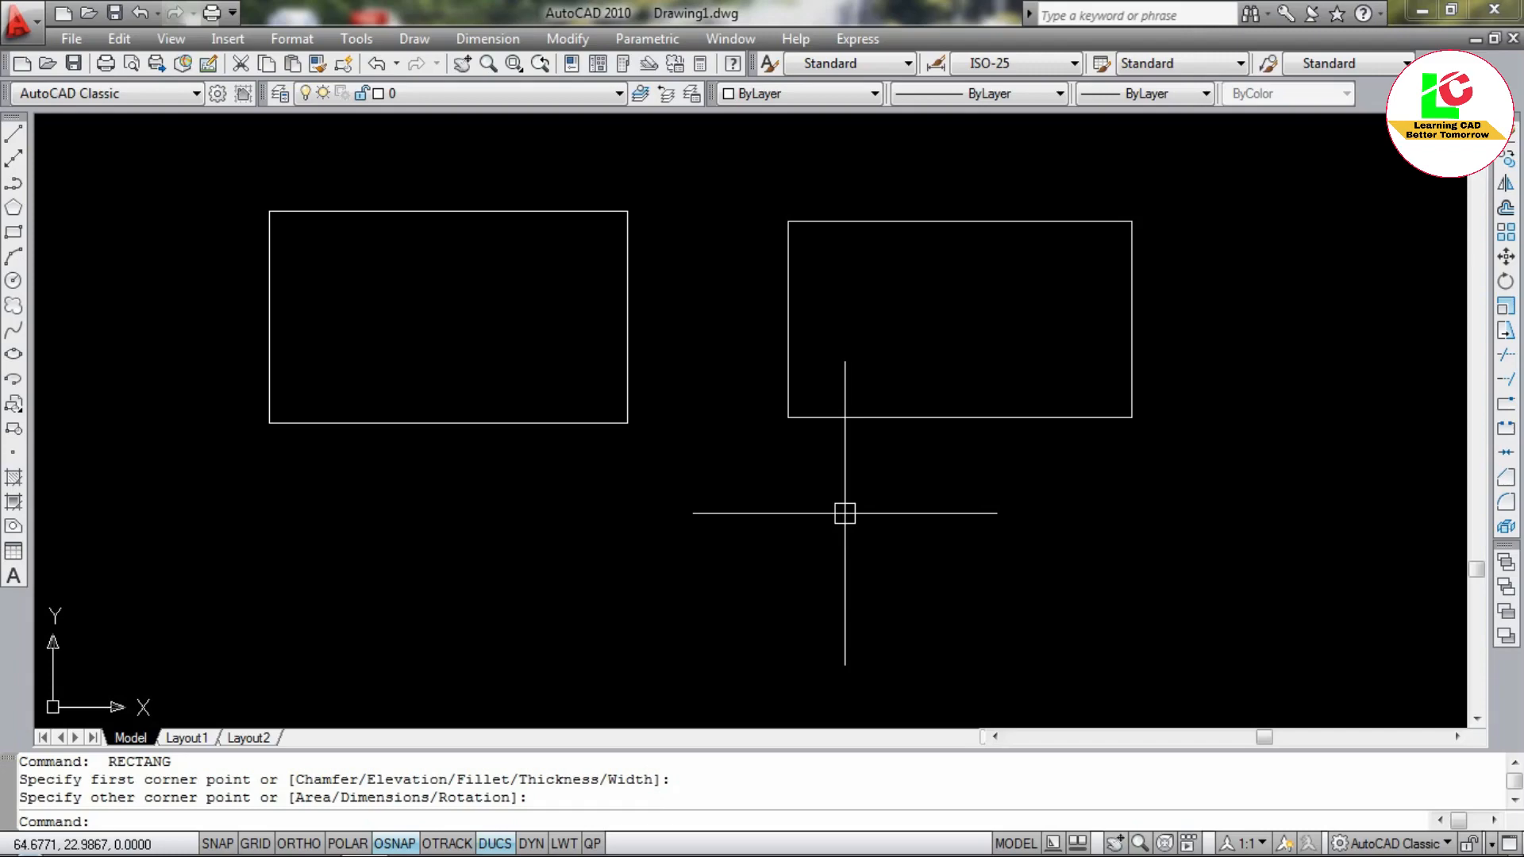
pyautogui.press('Escape')
pyautogui.press('Escape')
# Draw a rectangle below the first one using the Dimensions option, with length 10 and width 8.
pyautogui.scroll(-1, 820, 473)
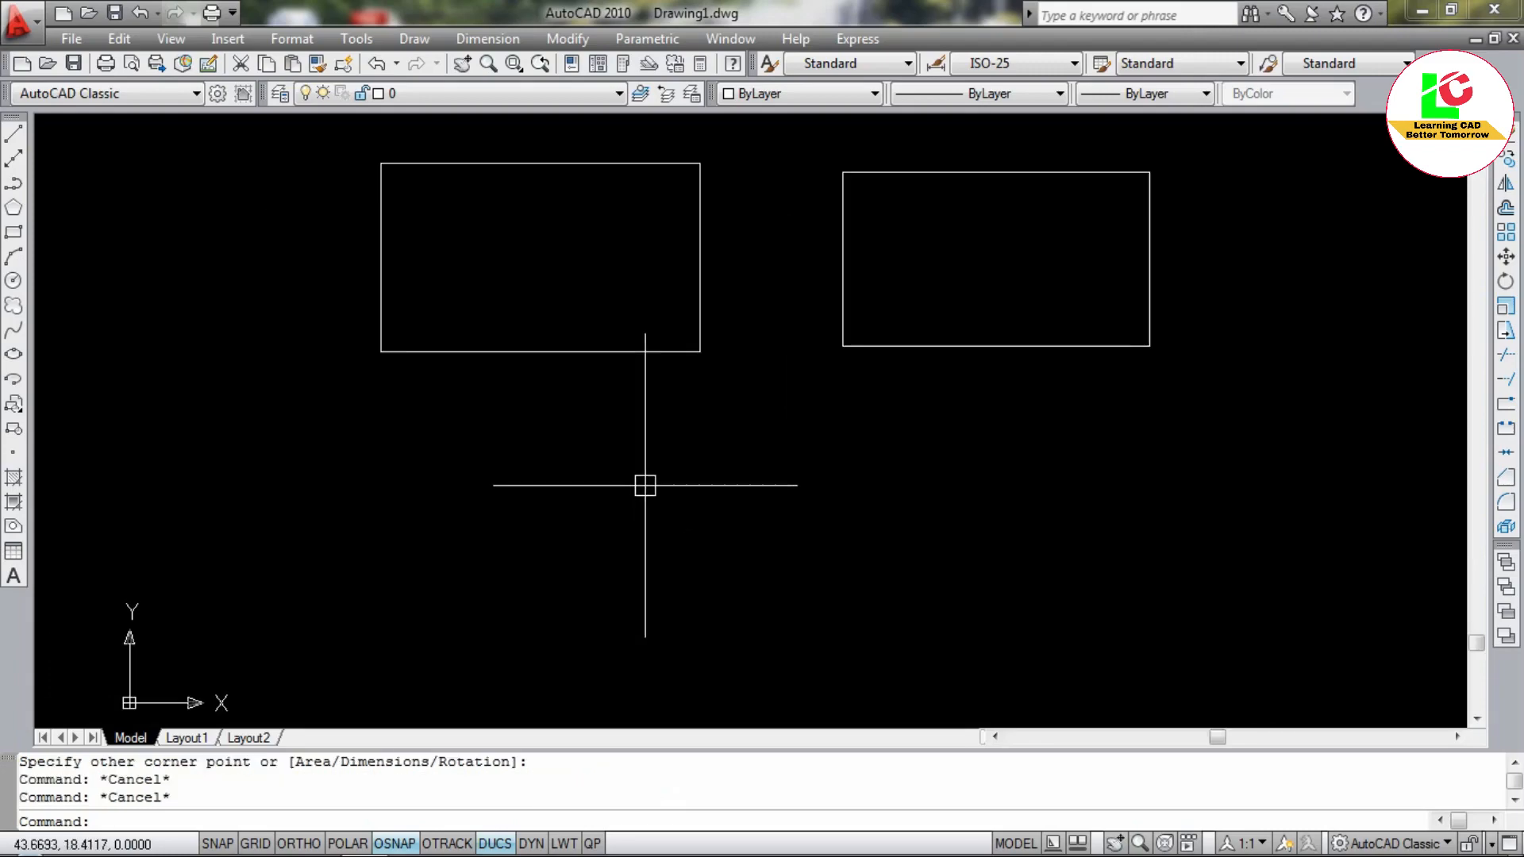
pyautogui.write('rec')
pyautogui.press('Return')
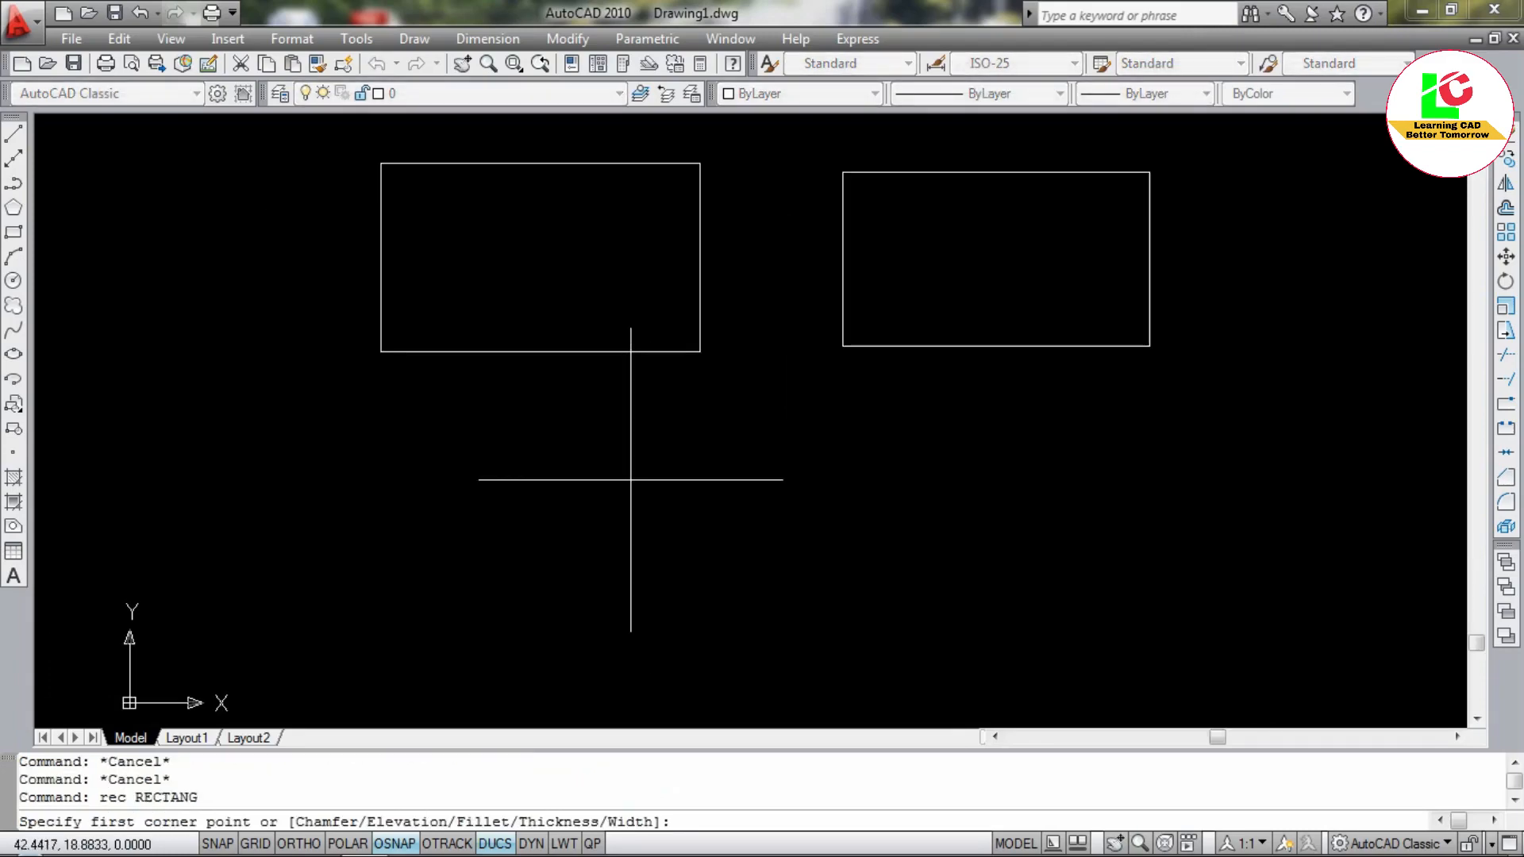
pyautogui.click(558, 479)
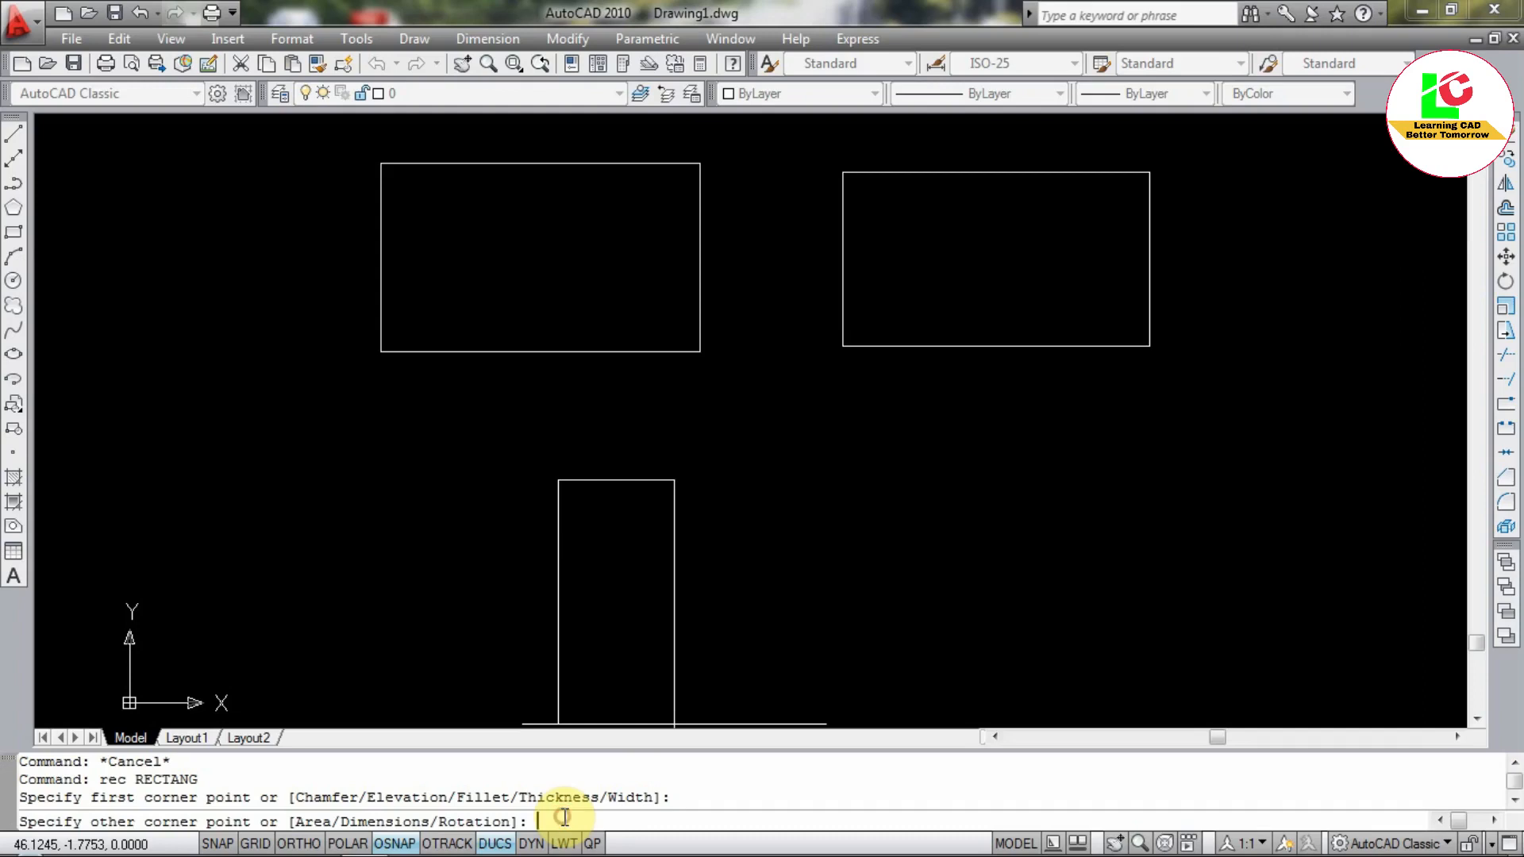
pyautogui.write('d')
pyautogui.press('Return')
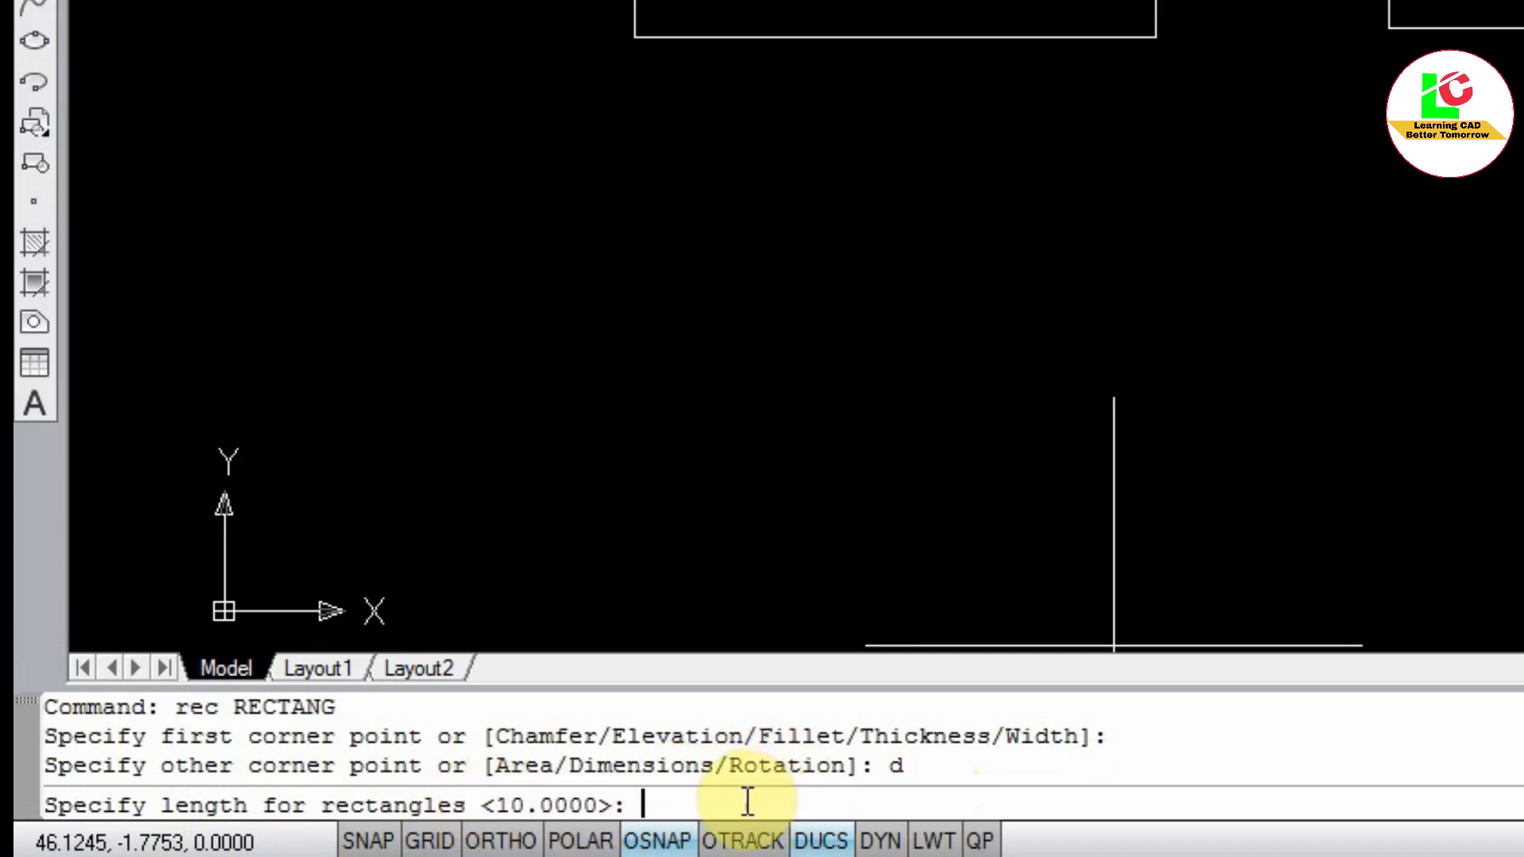
pyautogui.write('10')
pyautogui.press('Return')
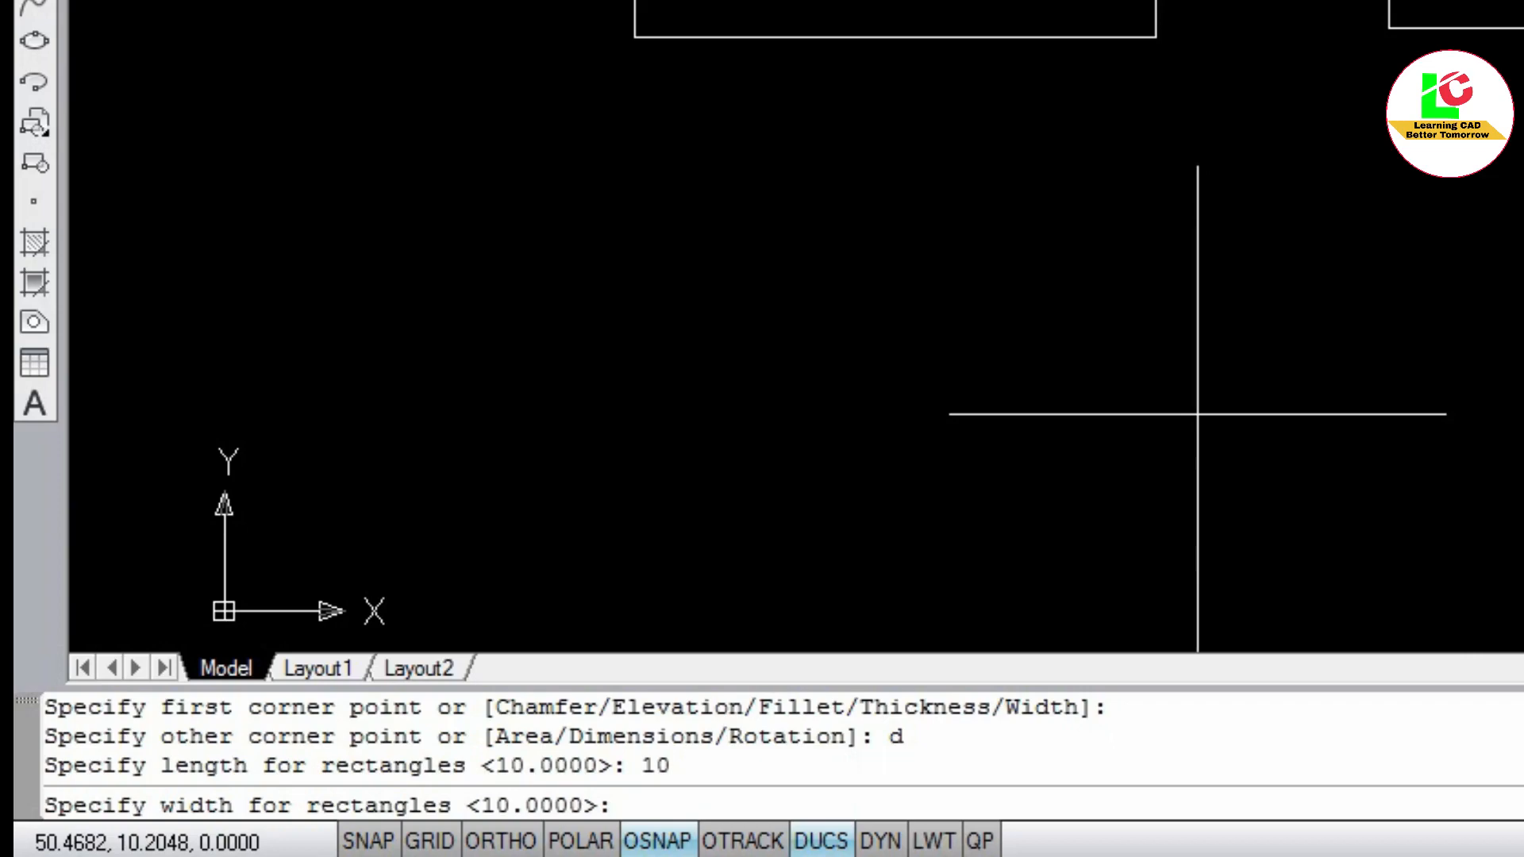
pyautogui.write('8')
pyautogui.press('Return')
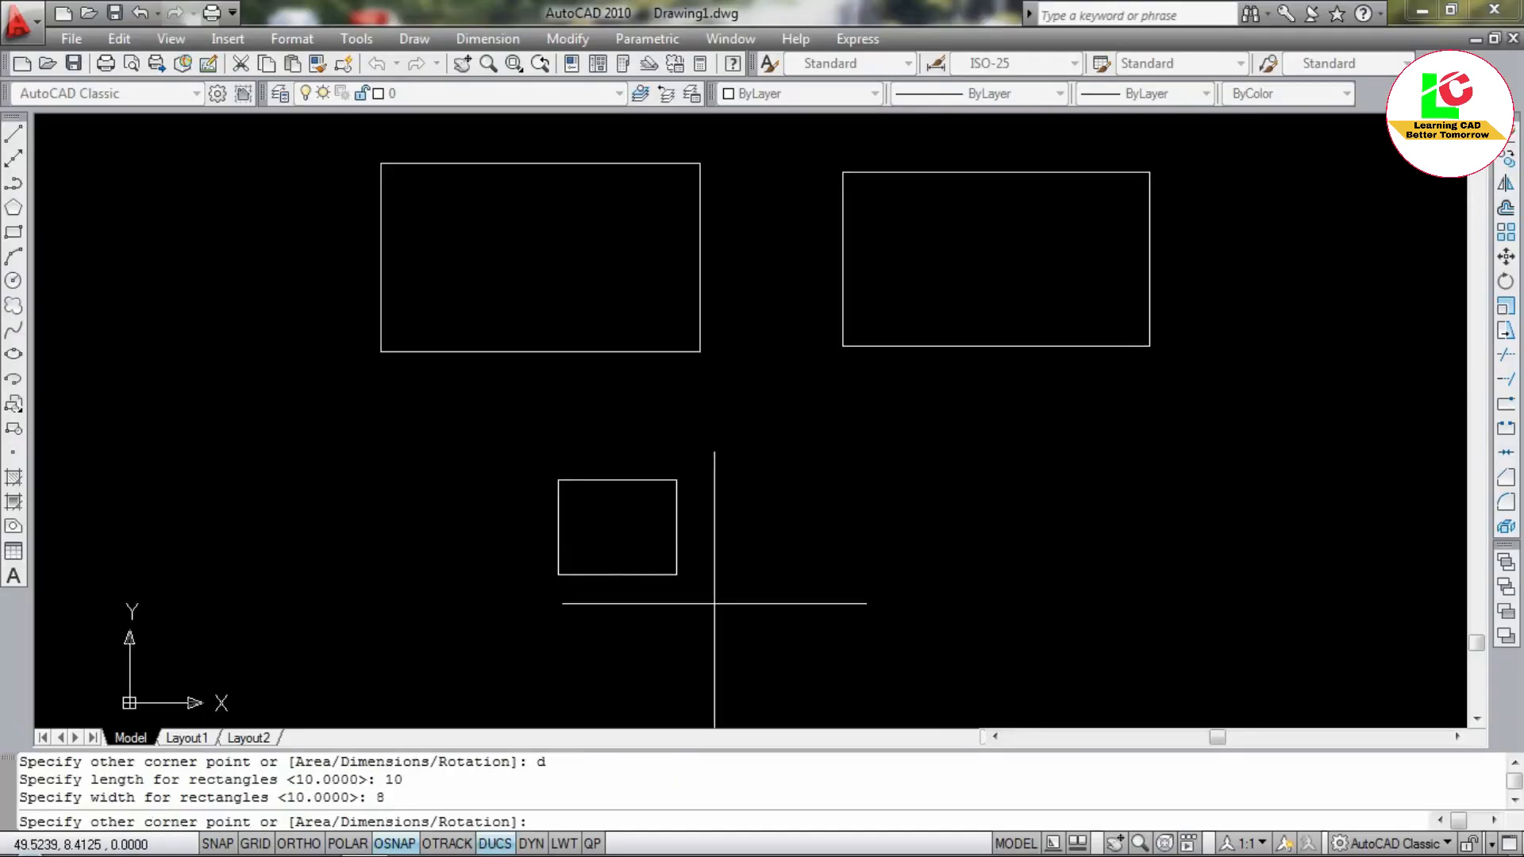
pyautogui.press('Return')
pyautogui.click(672, 584)
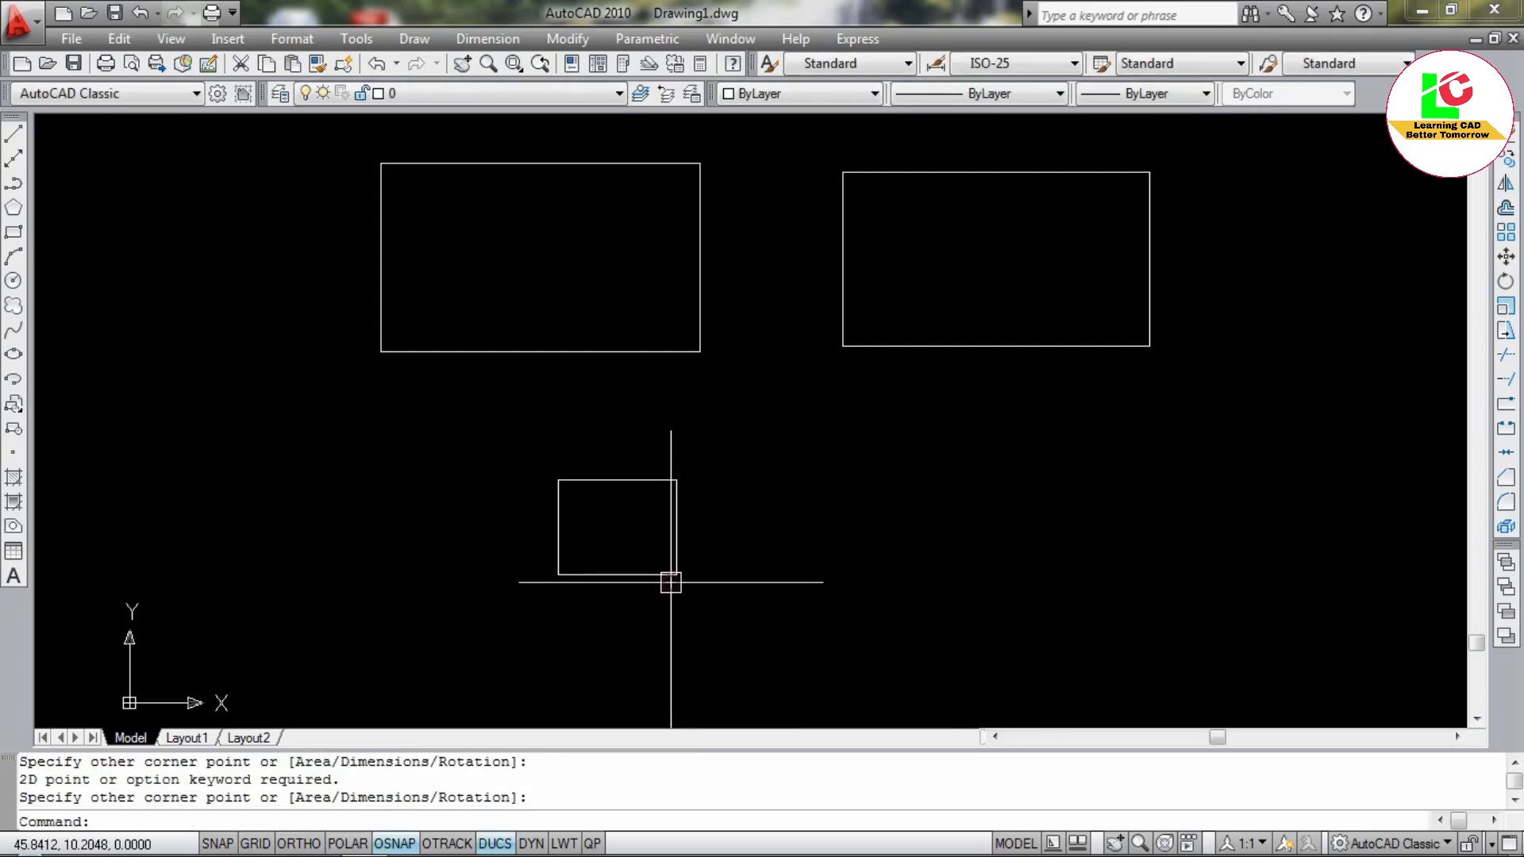
# Add a horizontal linear dimension above the top edge of the small lower rectangle.
pyautogui.scroll(3, 627, 570)
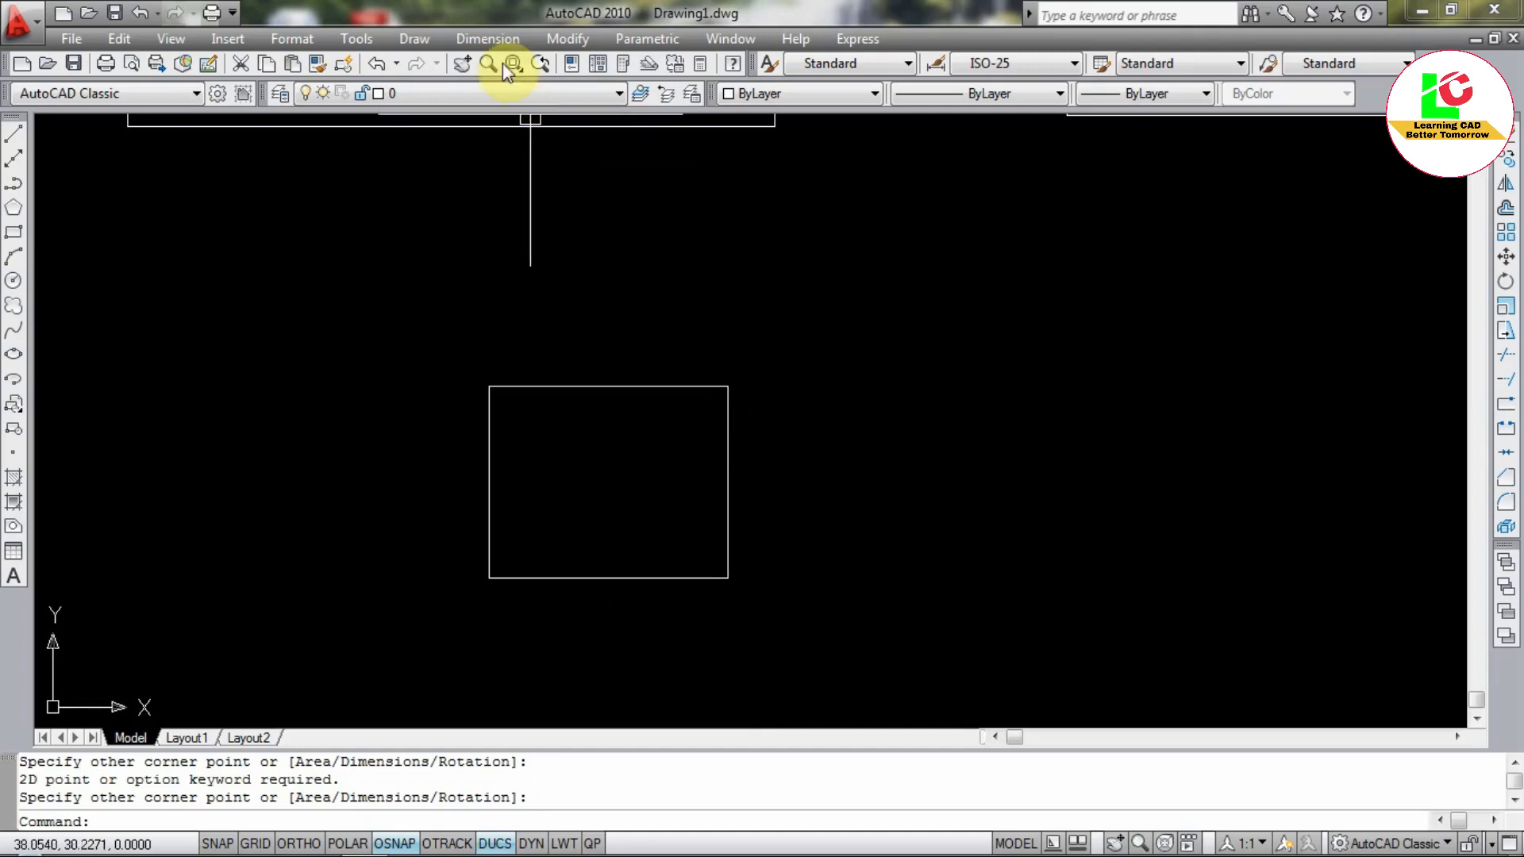
pyautogui.click(498, 39)
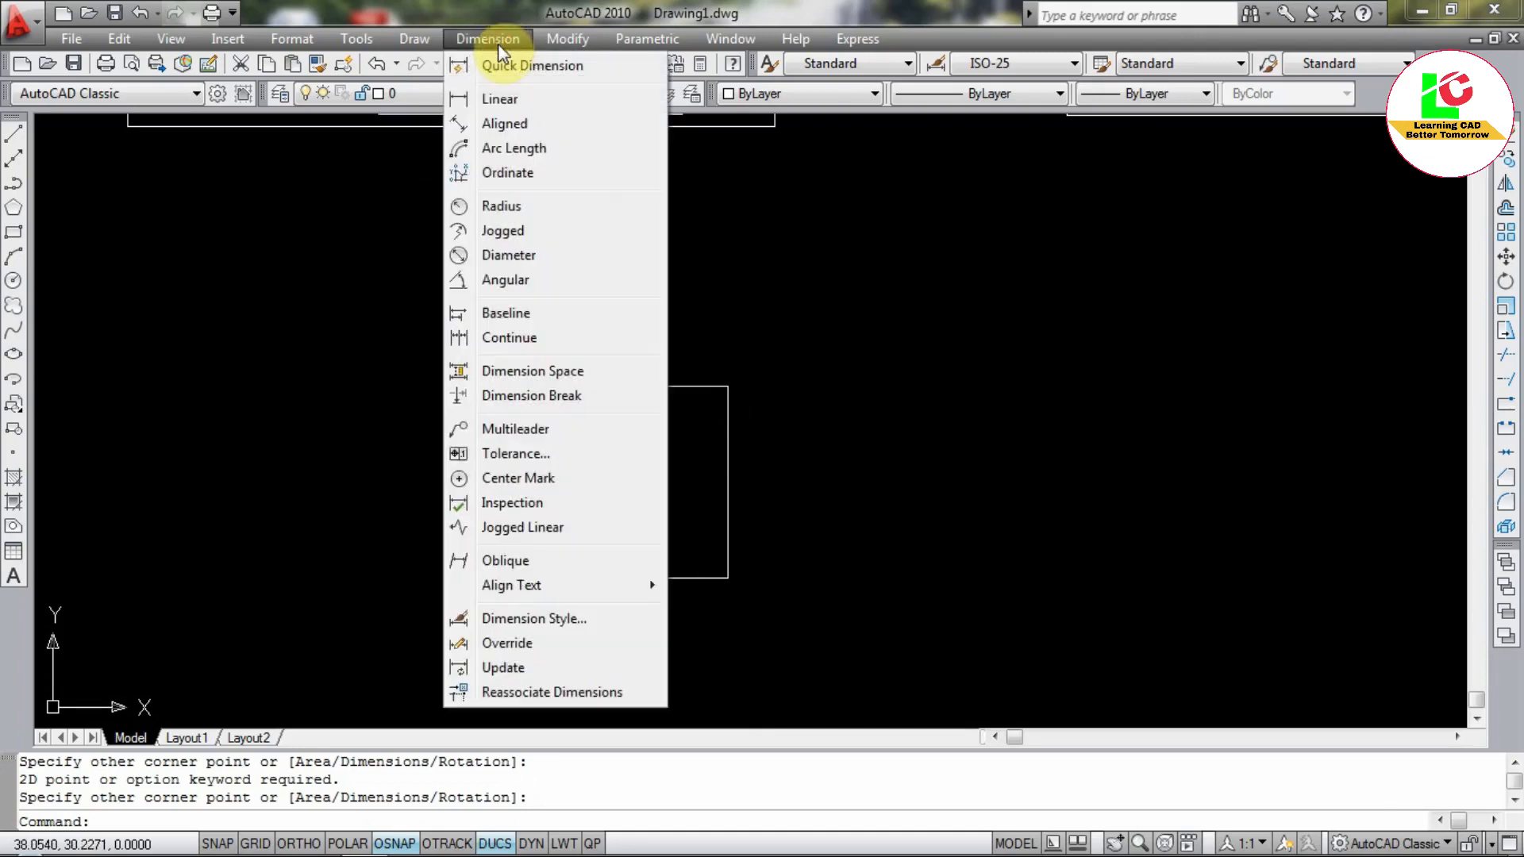
pyautogui.click(500, 99)
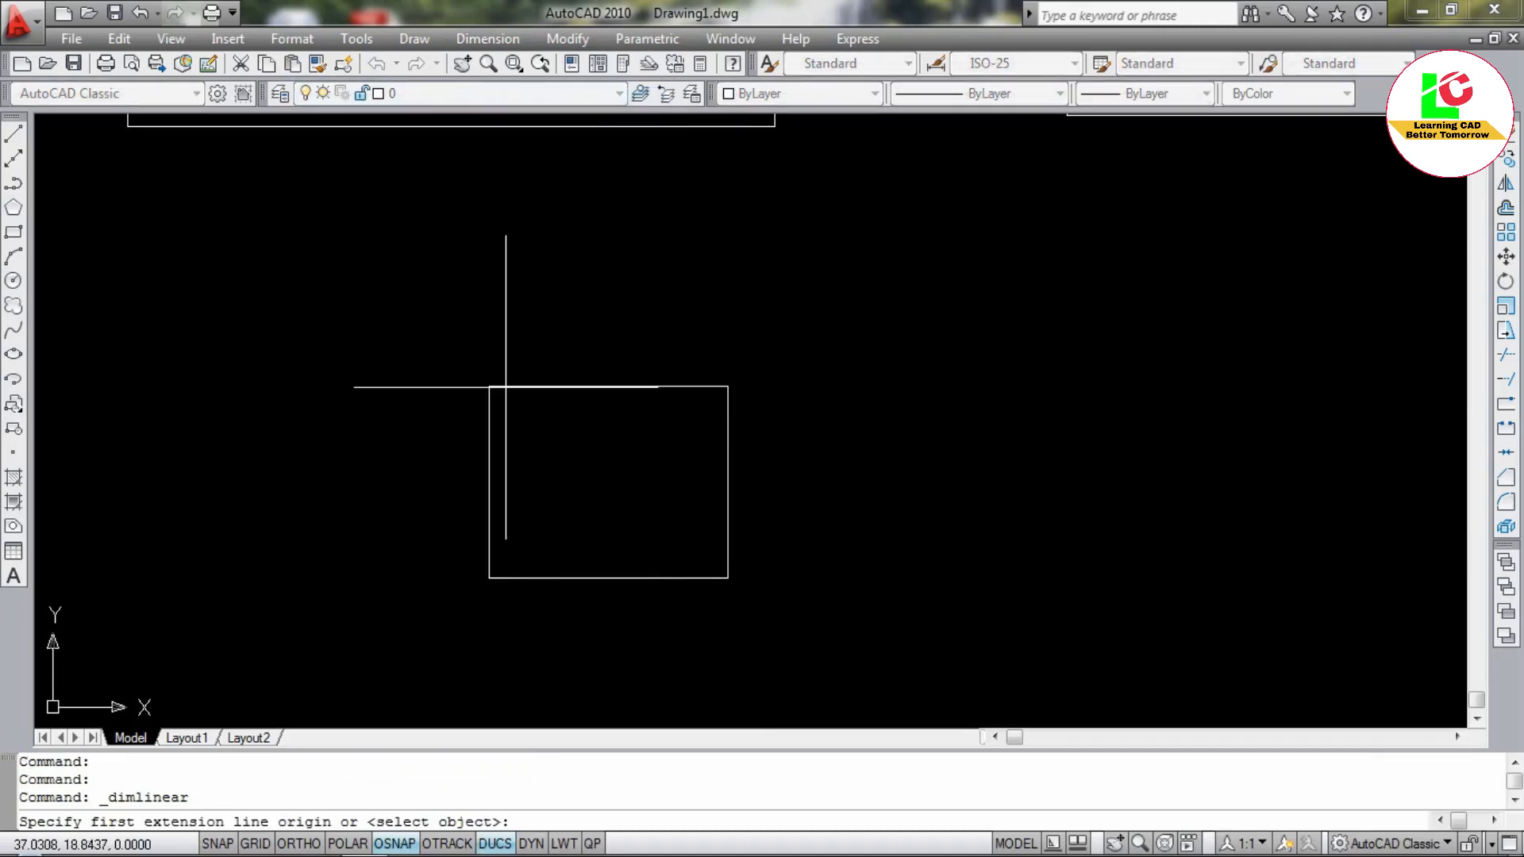
pyautogui.click(489, 386)
pyautogui.click(727, 387)
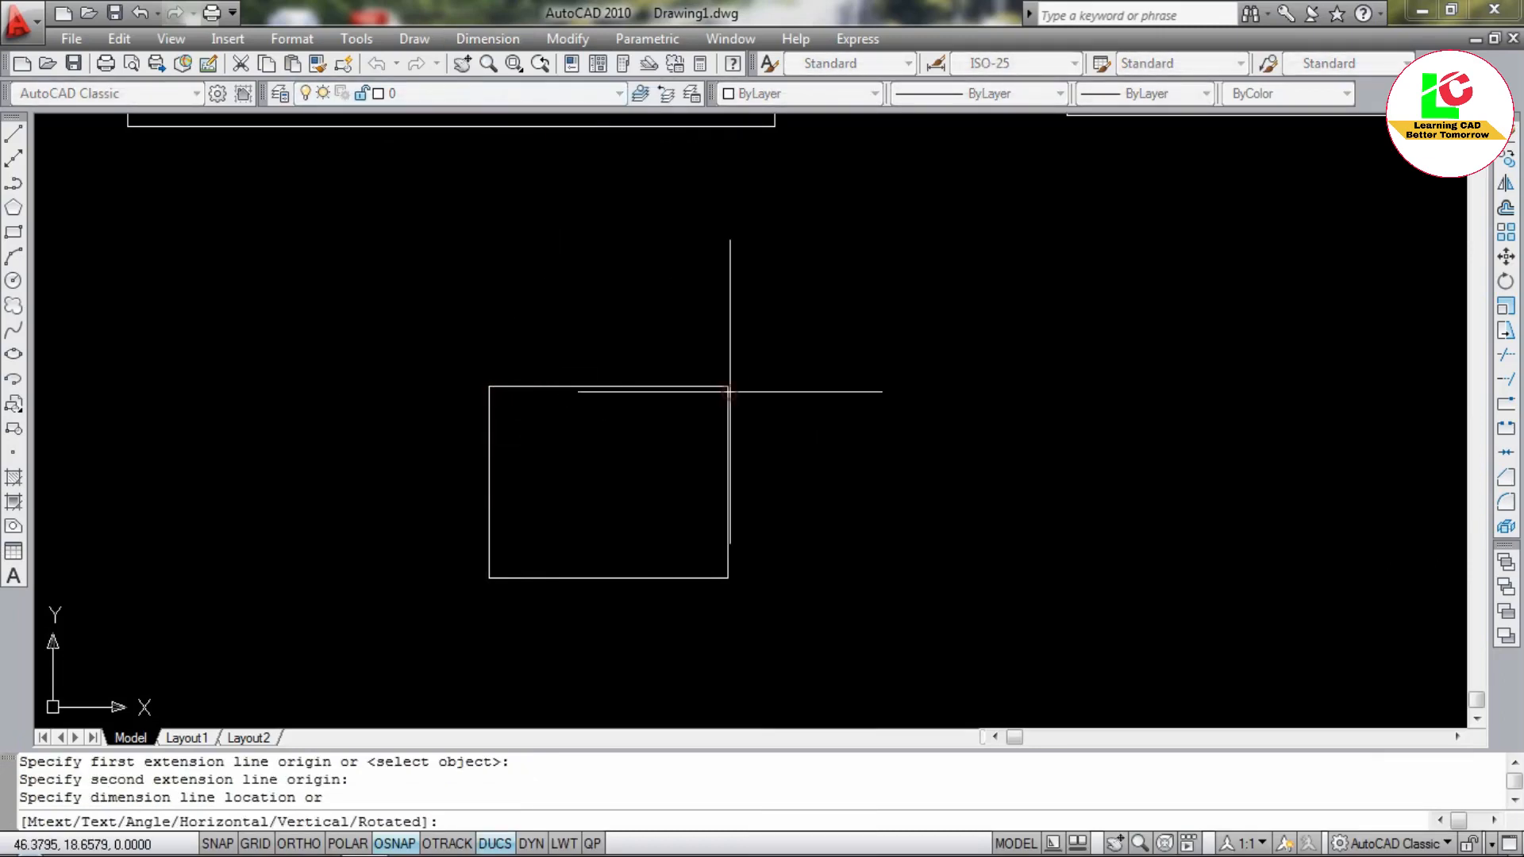
pyautogui.click(695, 346)
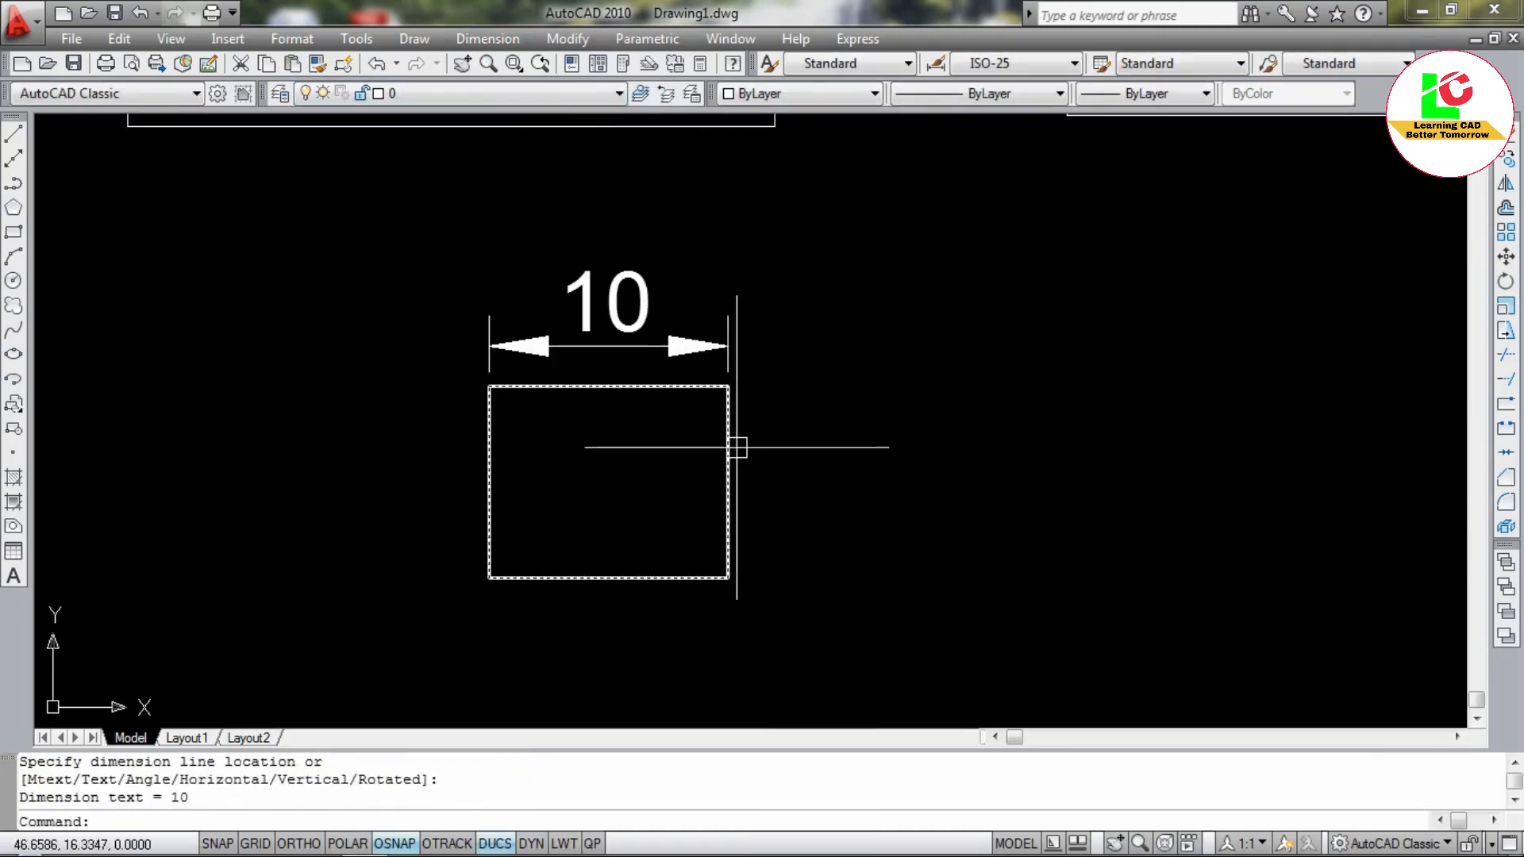
# Add a vertical linear dimension beside the right edge of the same rectangle.
pyautogui.press('Return')
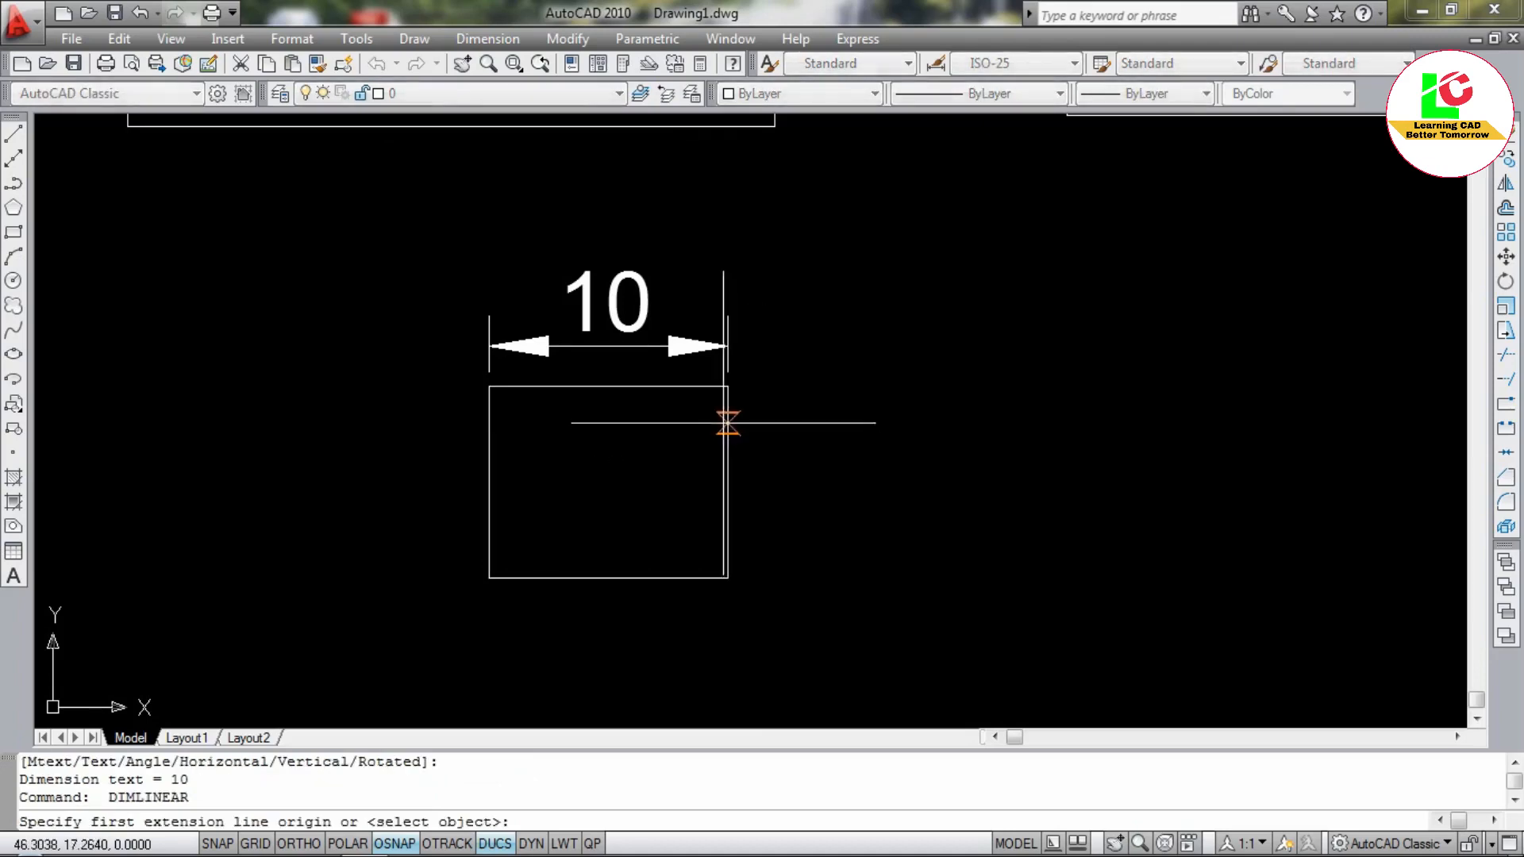
pyautogui.click(727, 386)
pyautogui.click(727, 578)
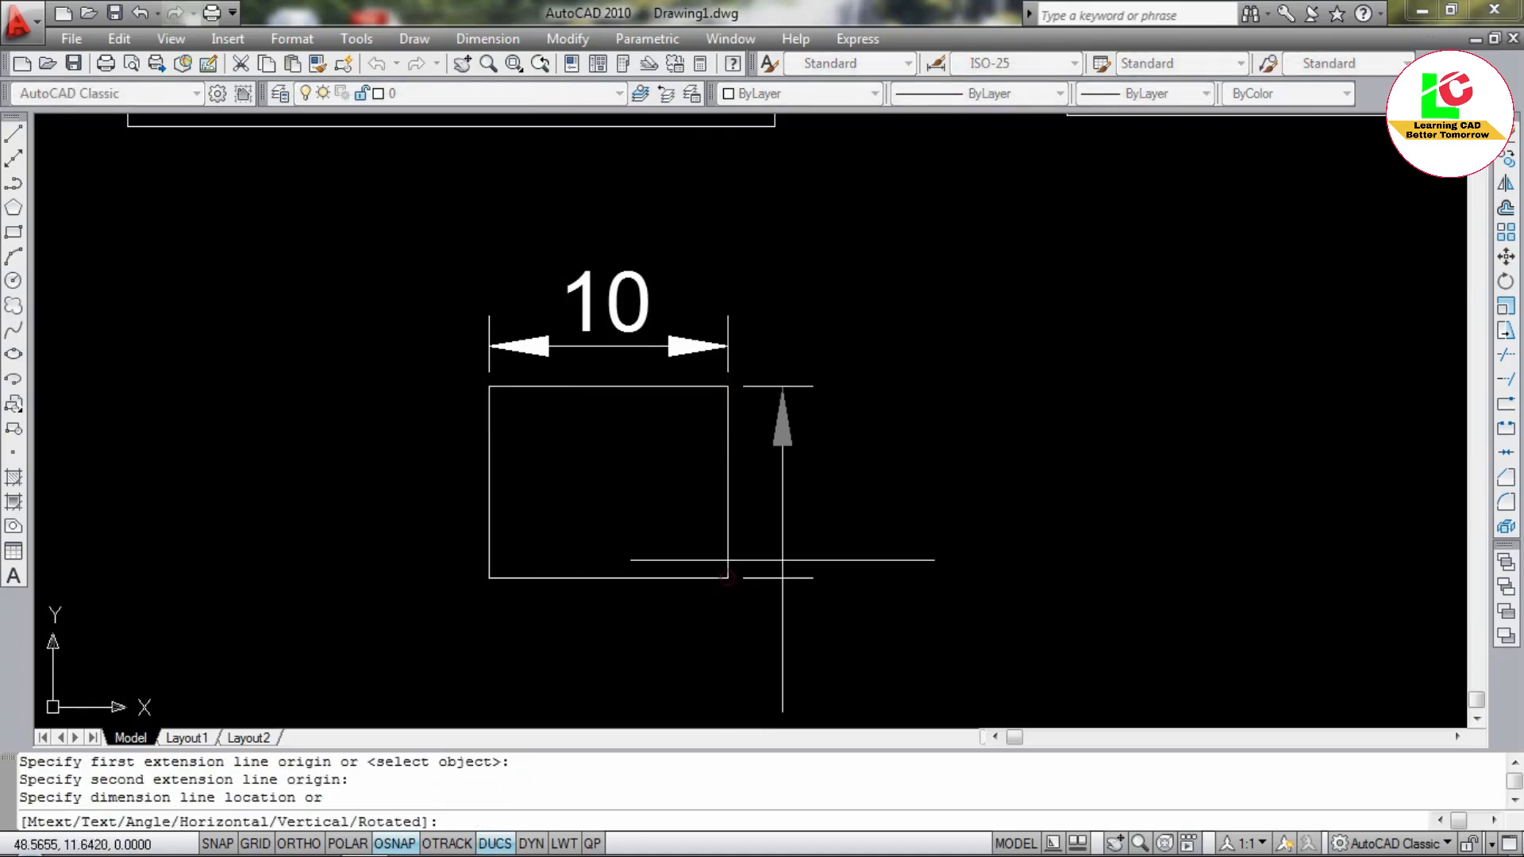
pyautogui.click(823, 527)
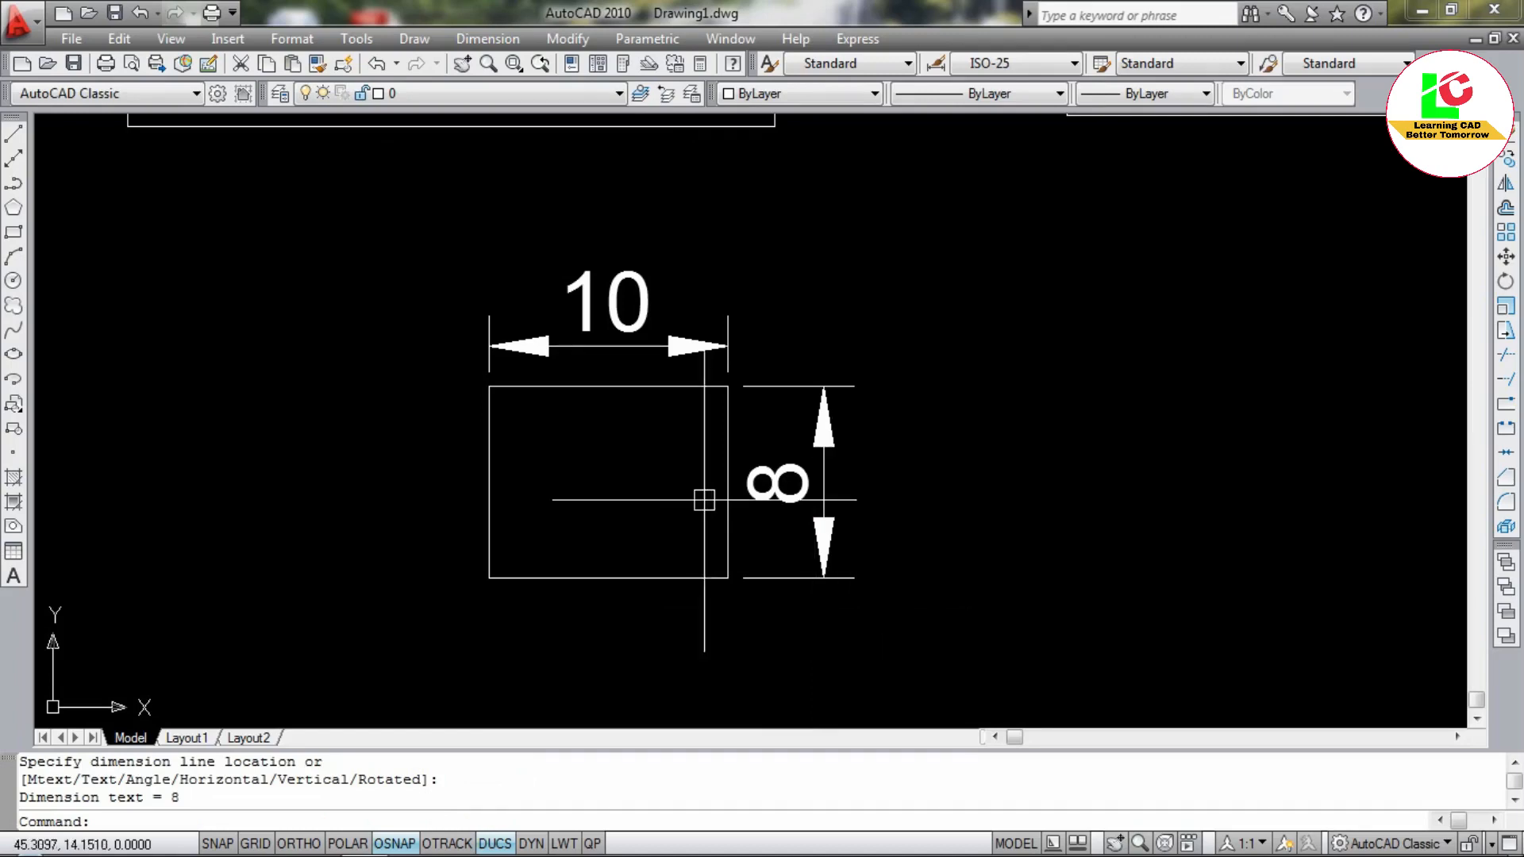
pyautogui.scroll(-4, 595, 496)
pyautogui.scroll(3, 710, 551)
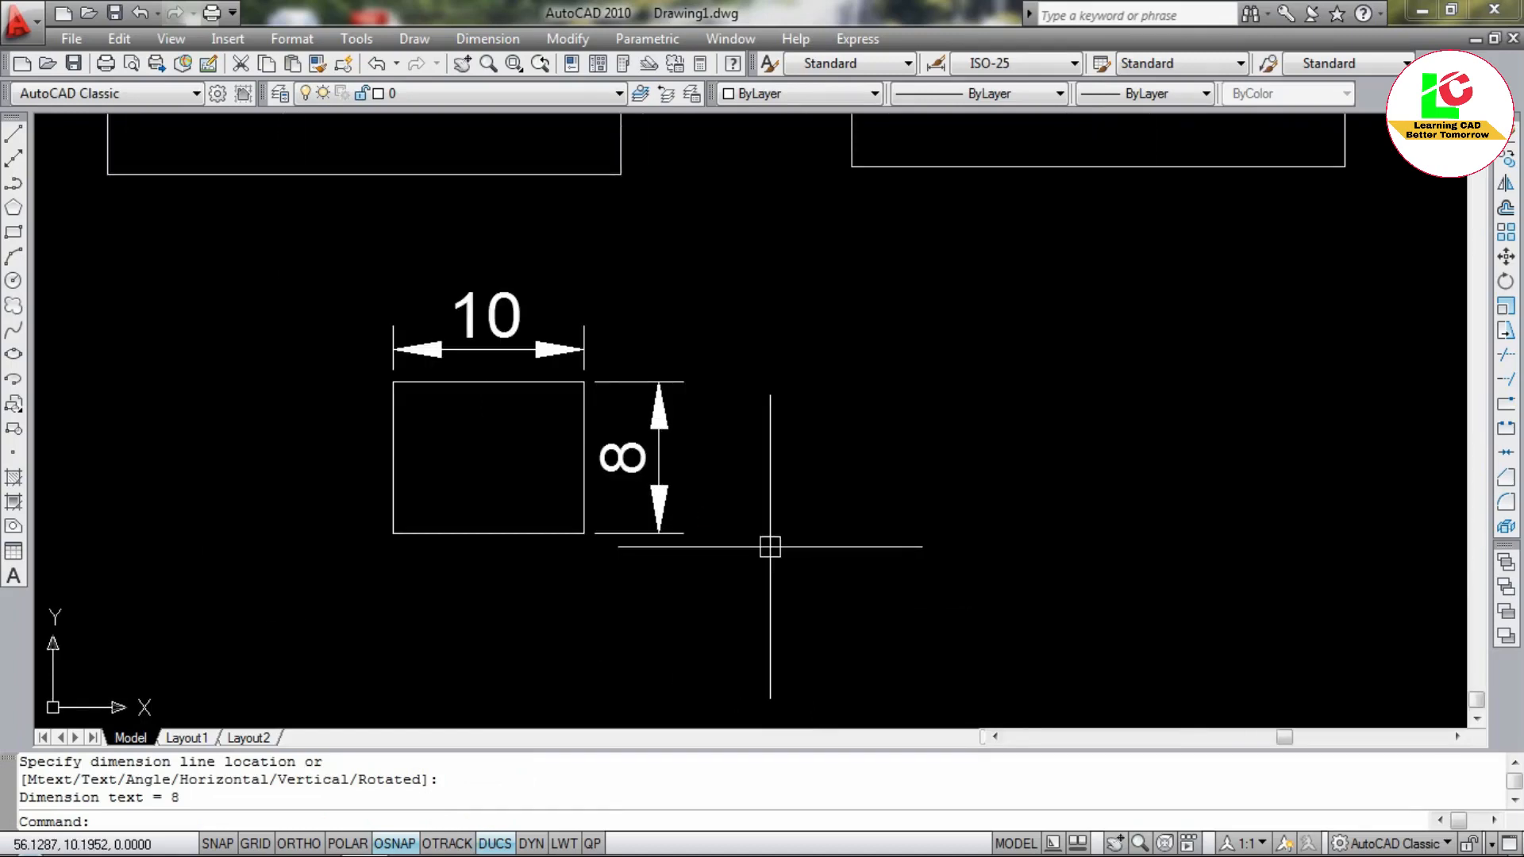
pyautogui.press('Escape')
pyautogui.press('Escape')
pyautogui.write('r')
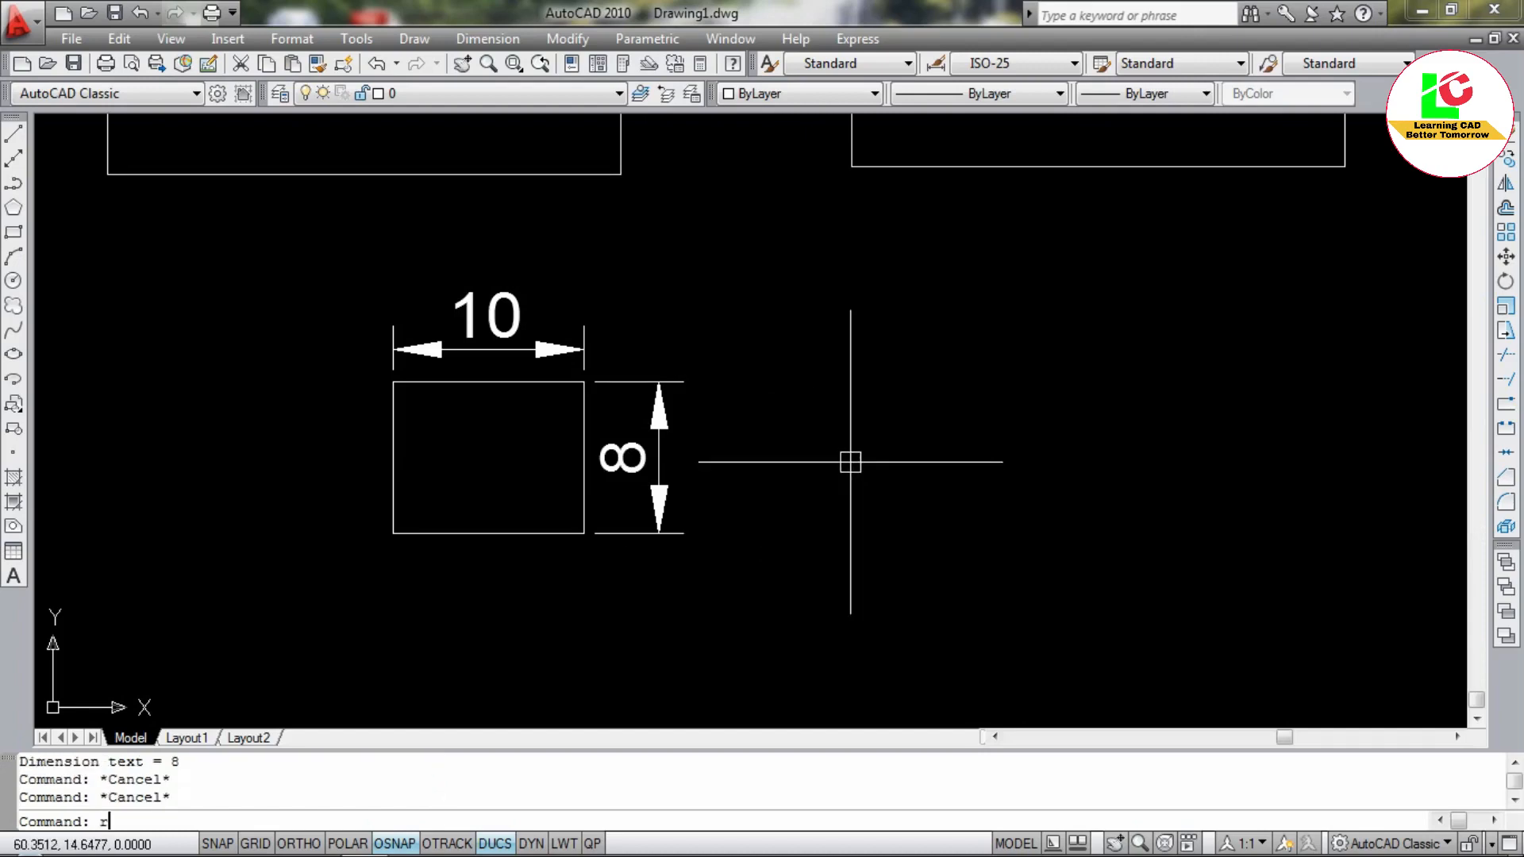
pyautogui.write('ec')
pyautogui.press('Return')
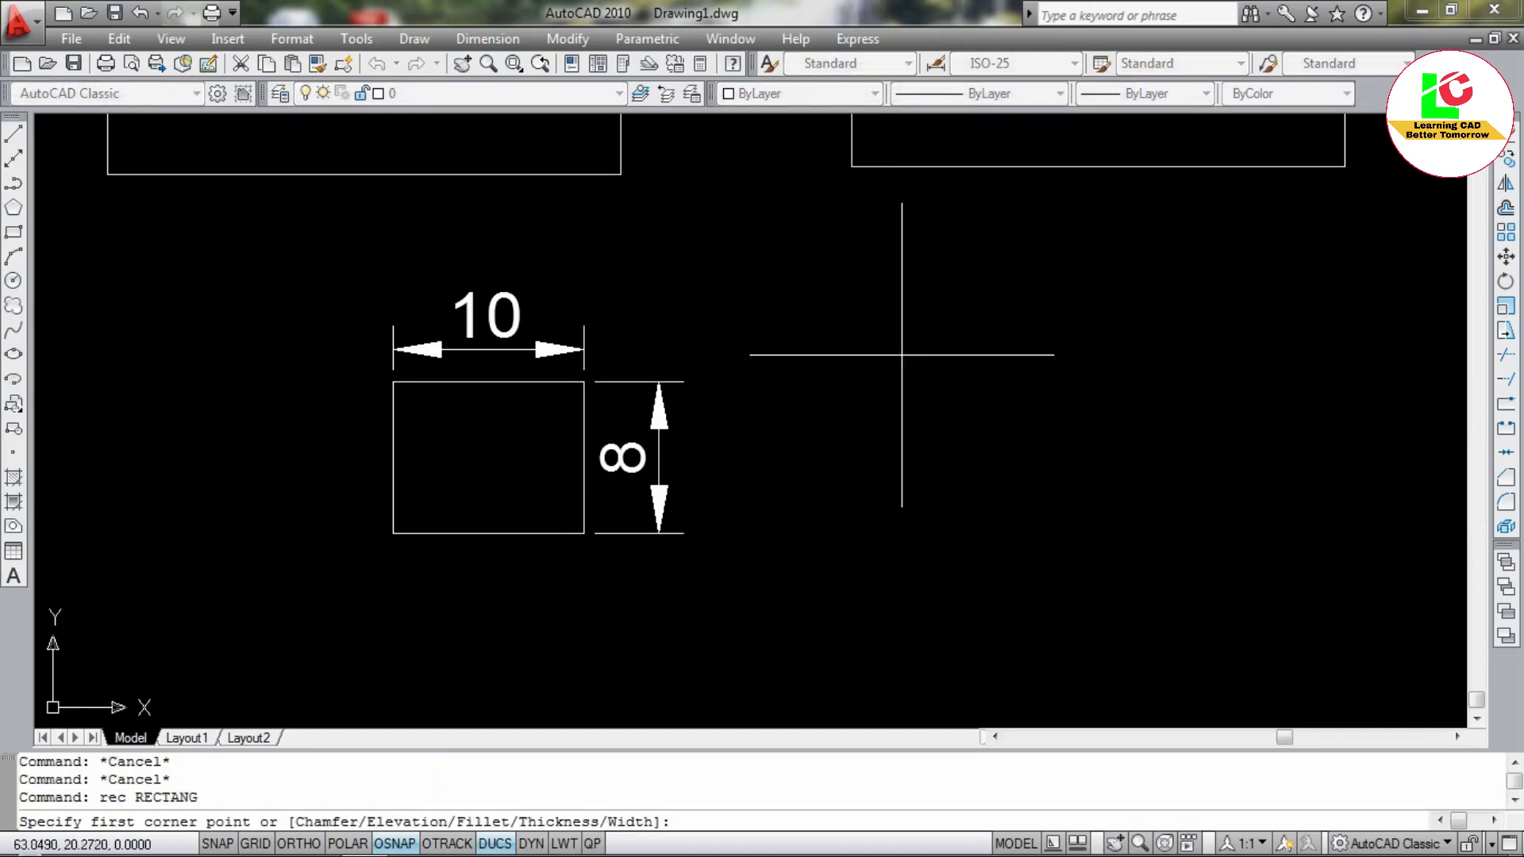
pyautogui.click(896, 350)
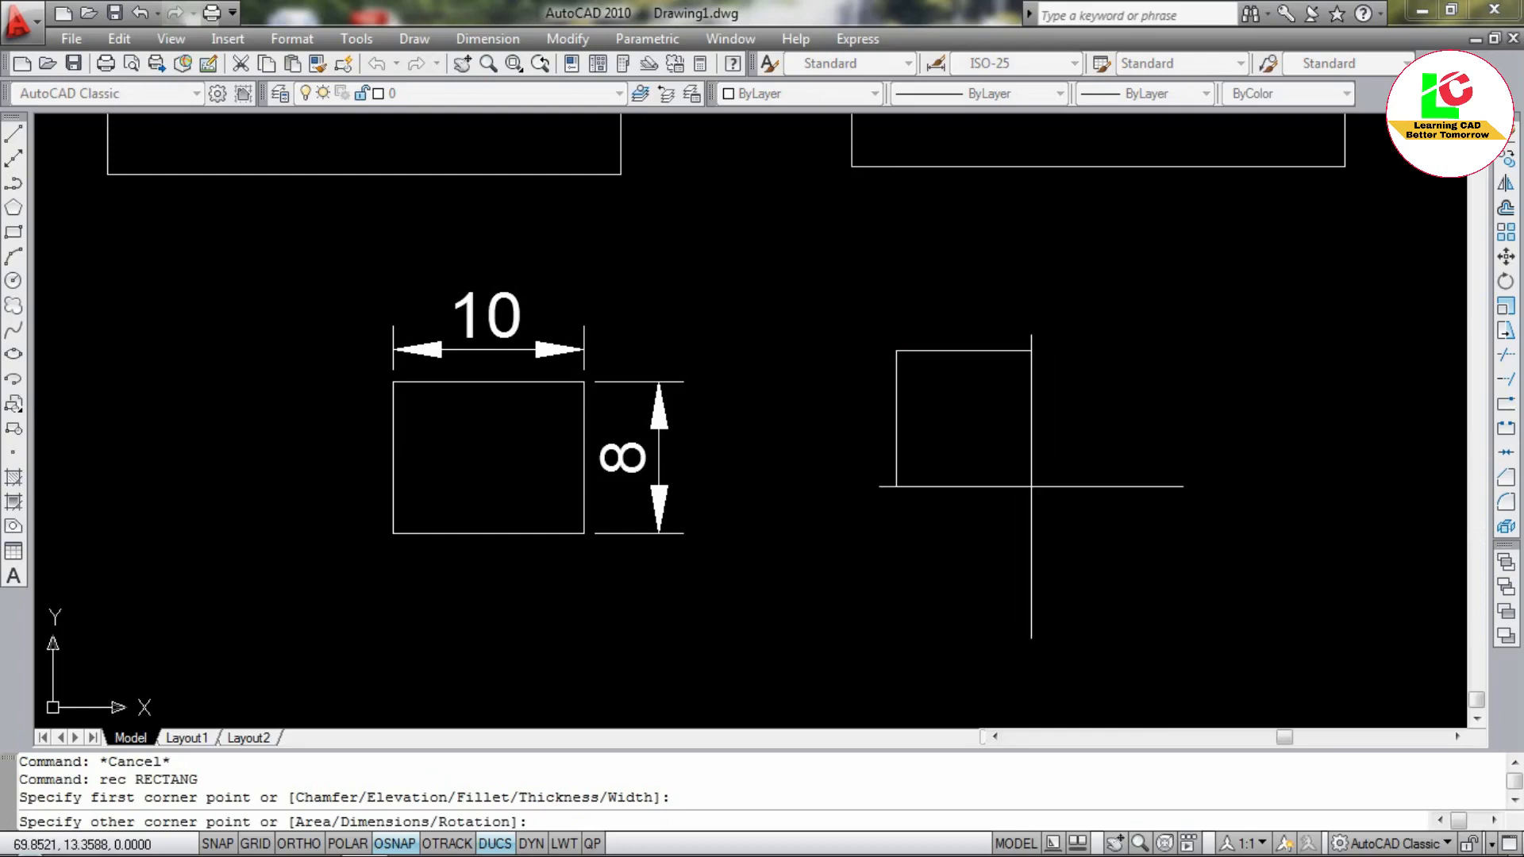
pyautogui.write('@')
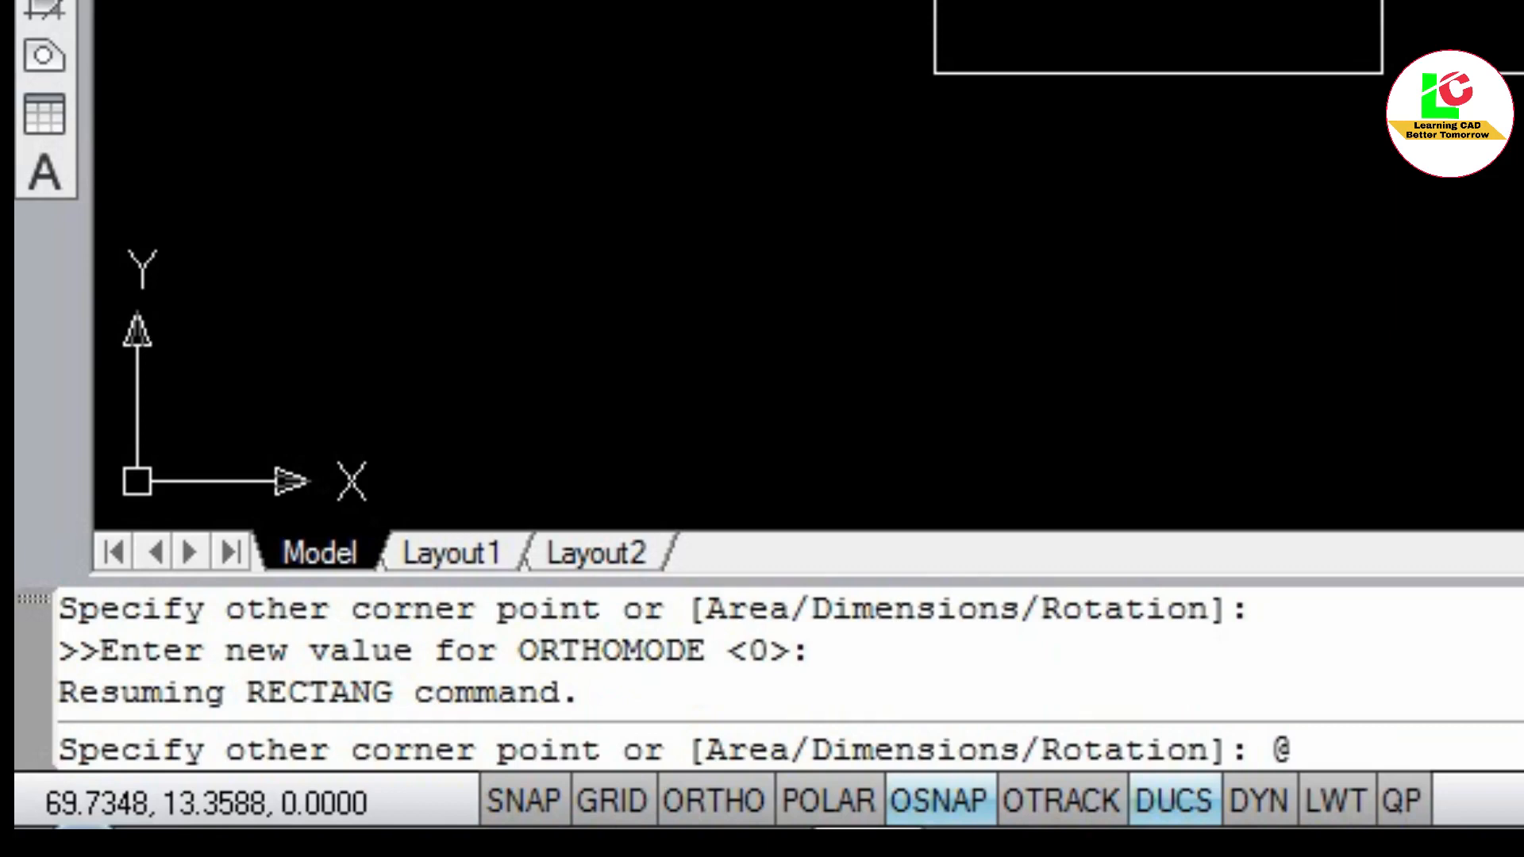
pyautogui.write('10,8')
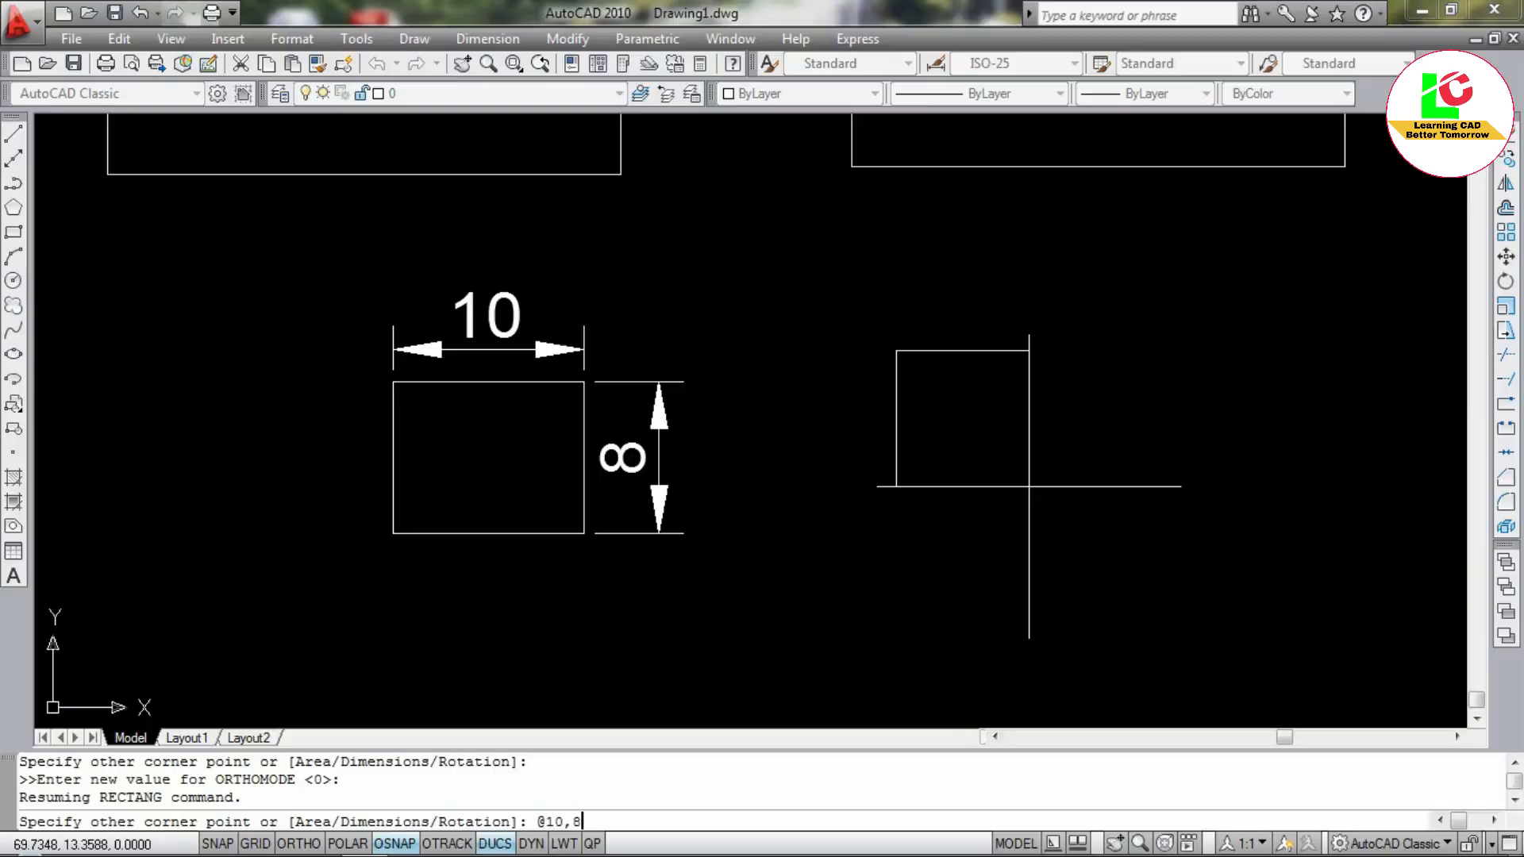
pyautogui.press('Return')
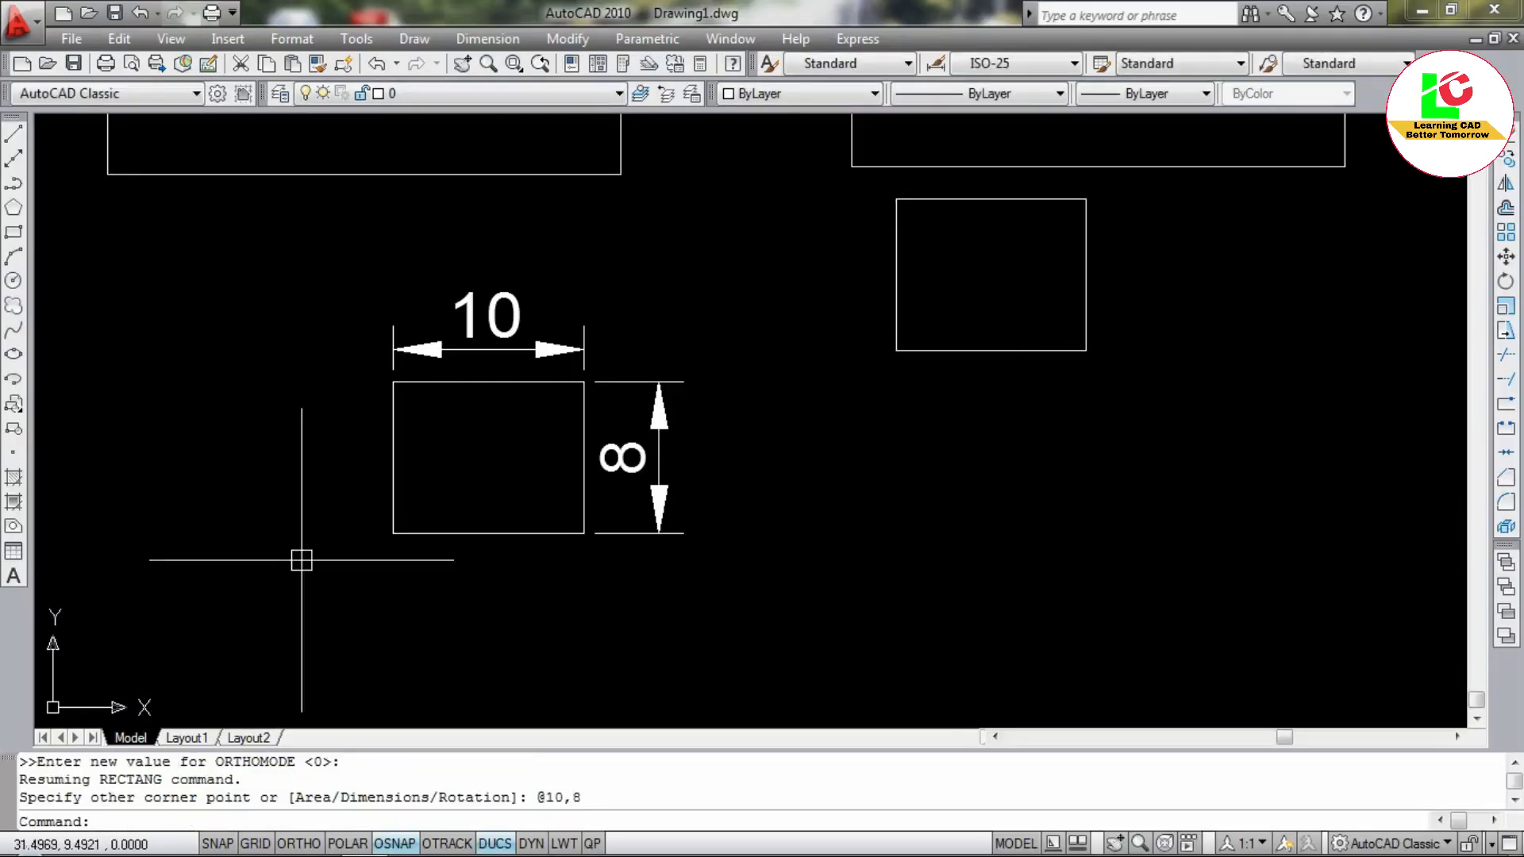
# Add a vertical linear dimension beside the left edge of the undimensioned small rectangle.
pyautogui.scroll(2, 980, 242)
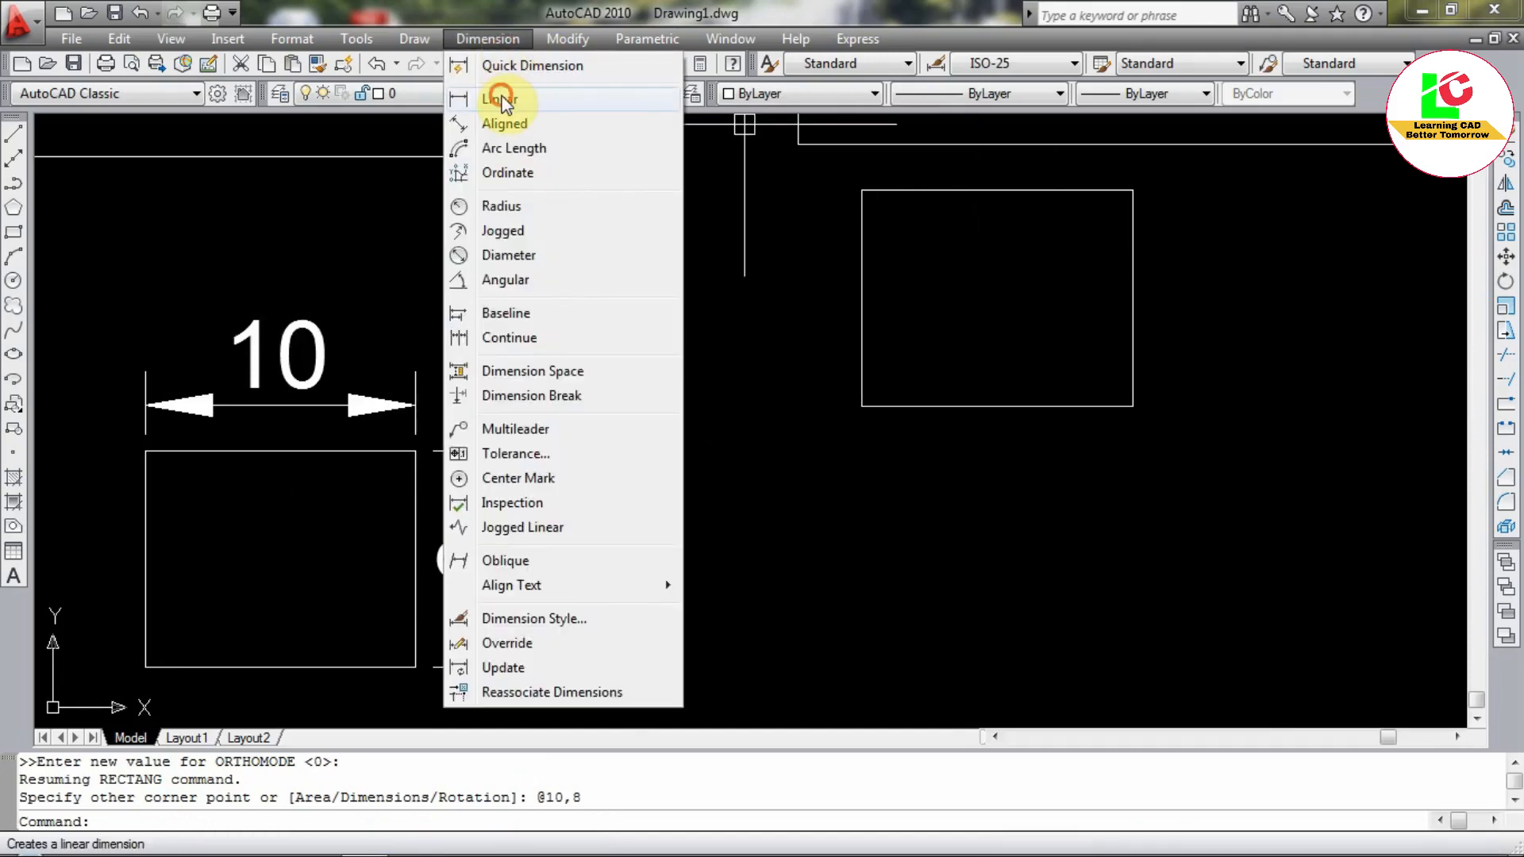
pyautogui.click(476, 98)
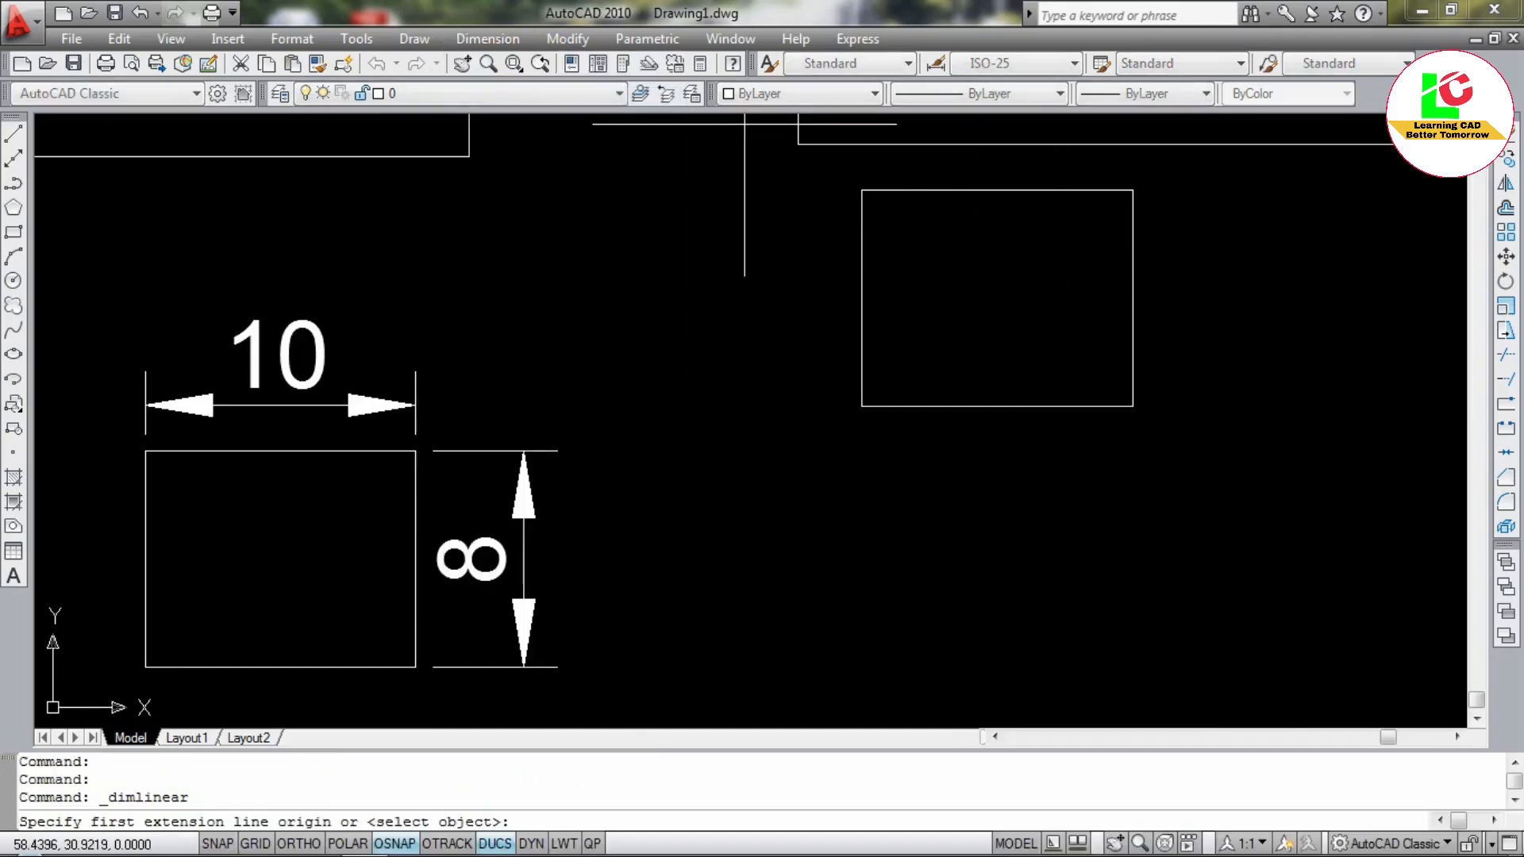
pyautogui.click(862, 191)
pyautogui.click(862, 407)
pyautogui.click(807, 407)
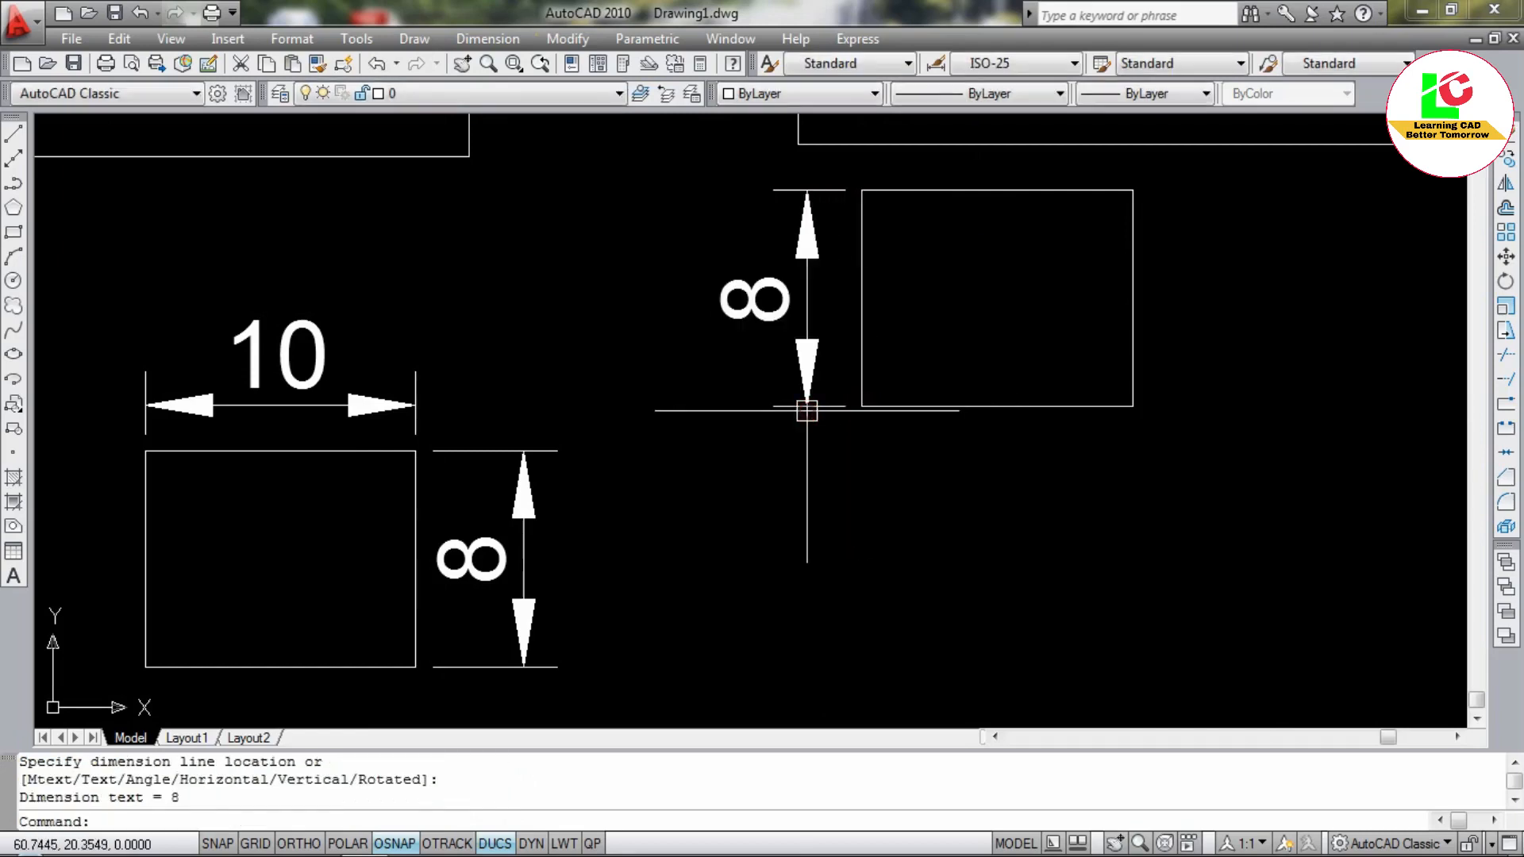
# Add a horizontal linear dimension below the bottom edge of the same small rectangle.
pyautogui.press('Return')
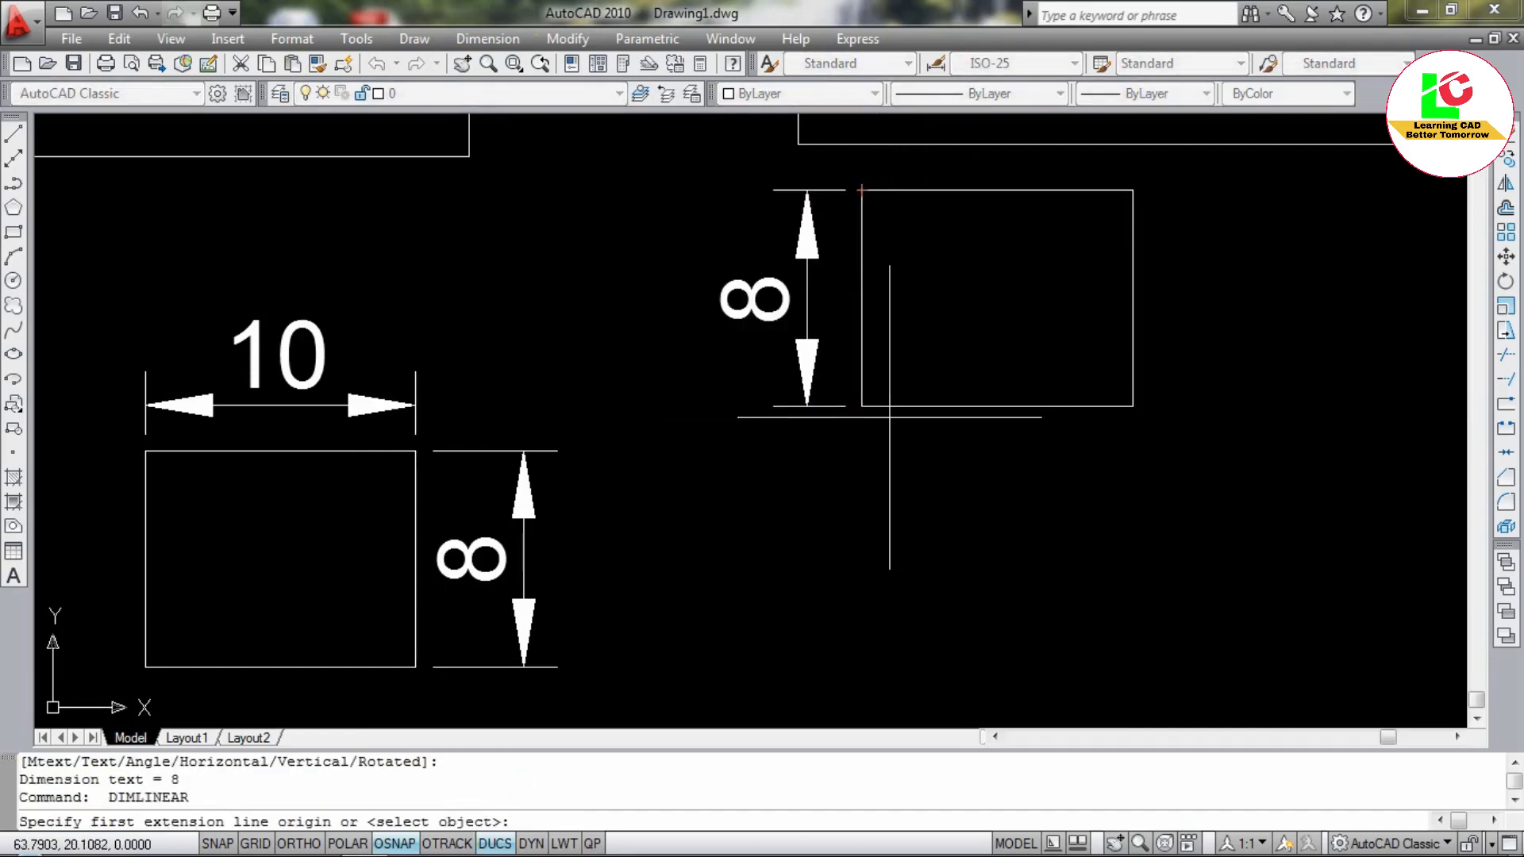
pyautogui.click(862, 407)
pyautogui.click(1132, 407)
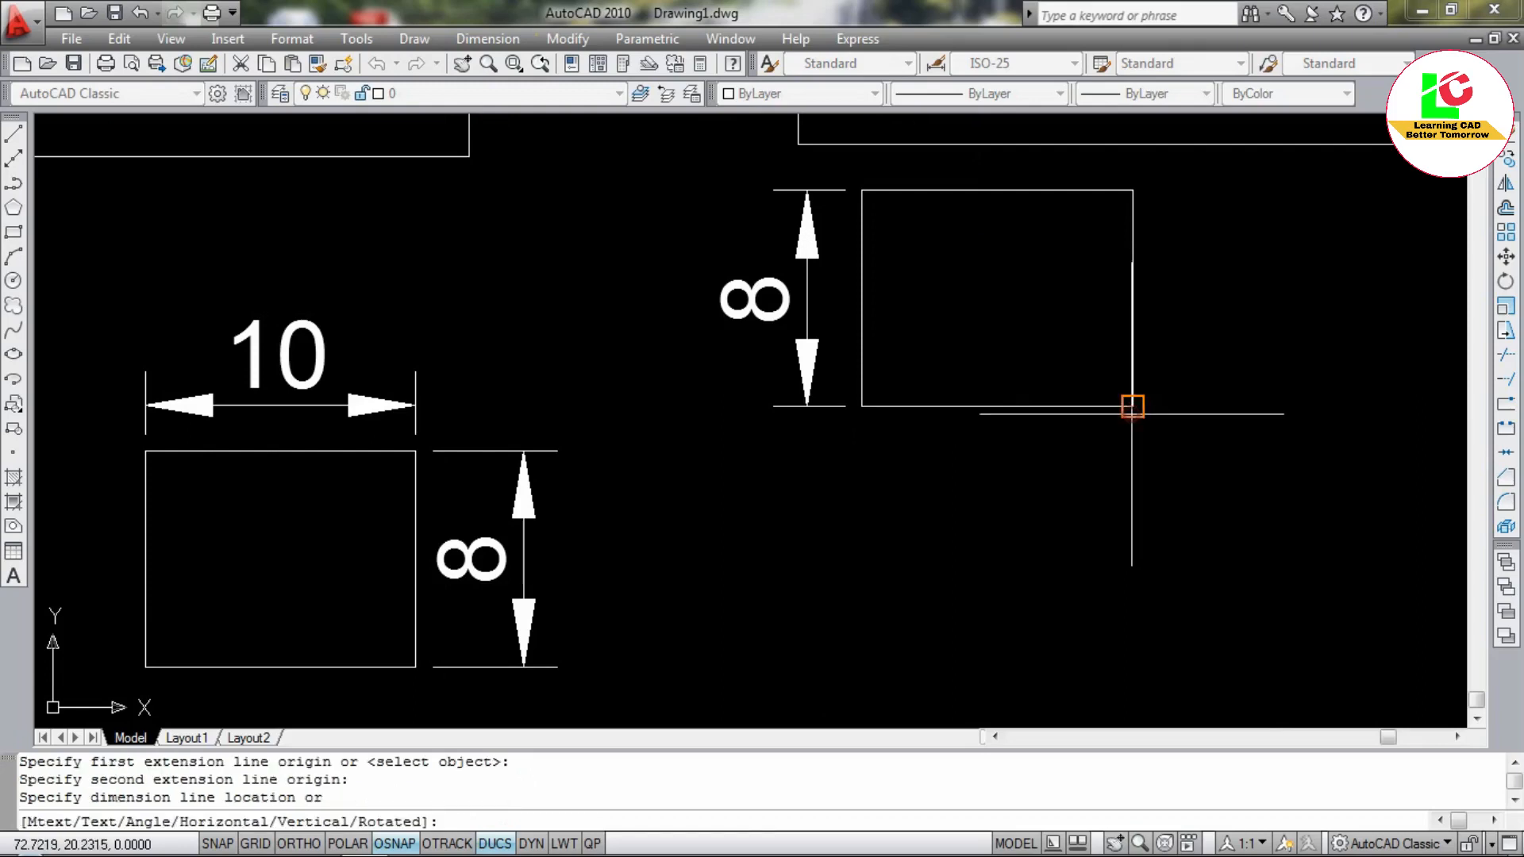
pyautogui.click(1116, 513)
pyautogui.press('Return')
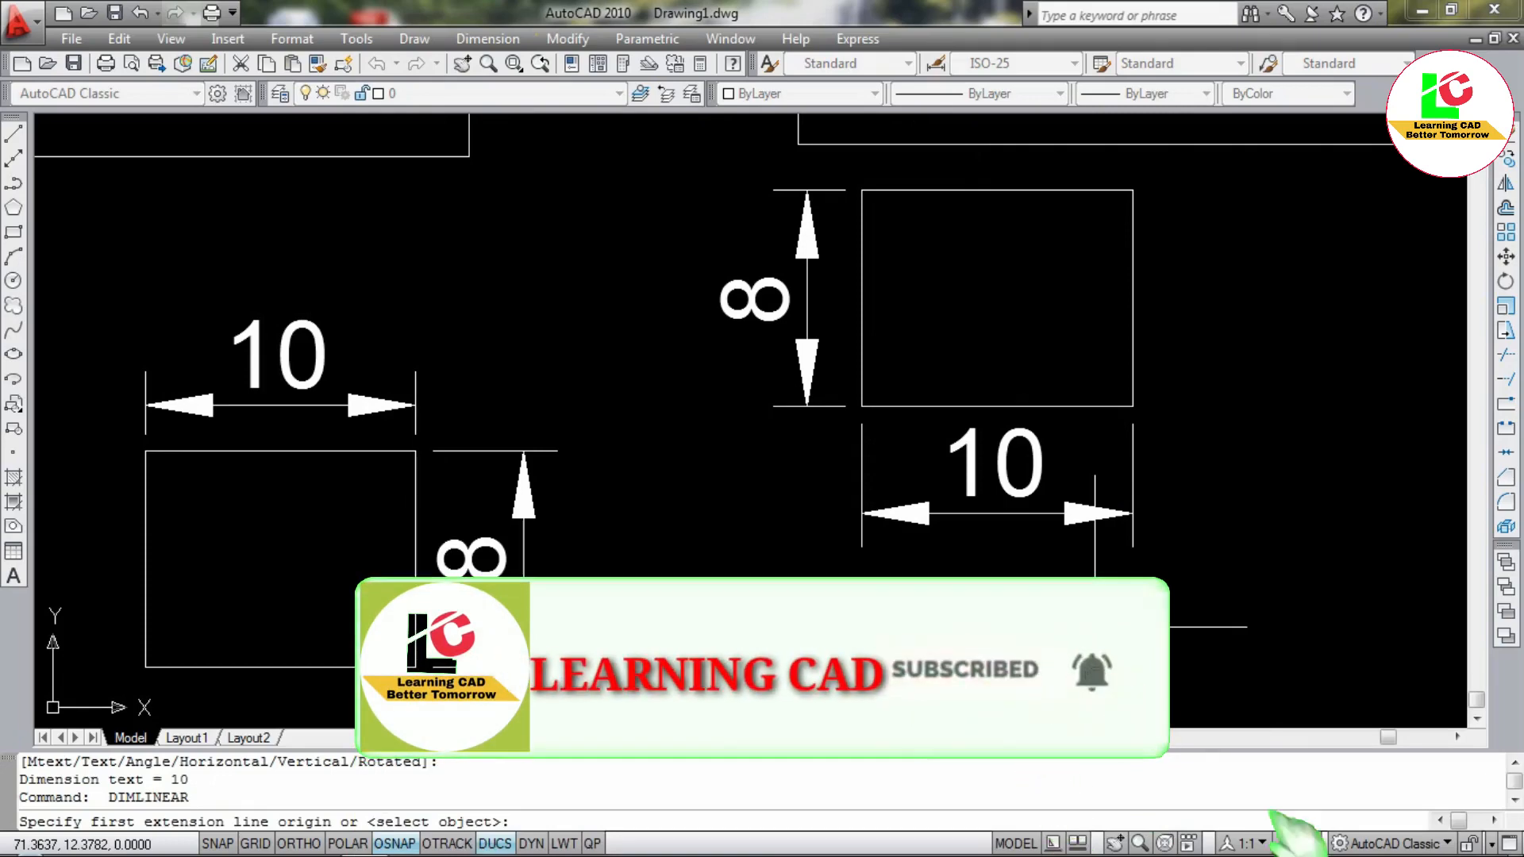
pyautogui.press('Escape')
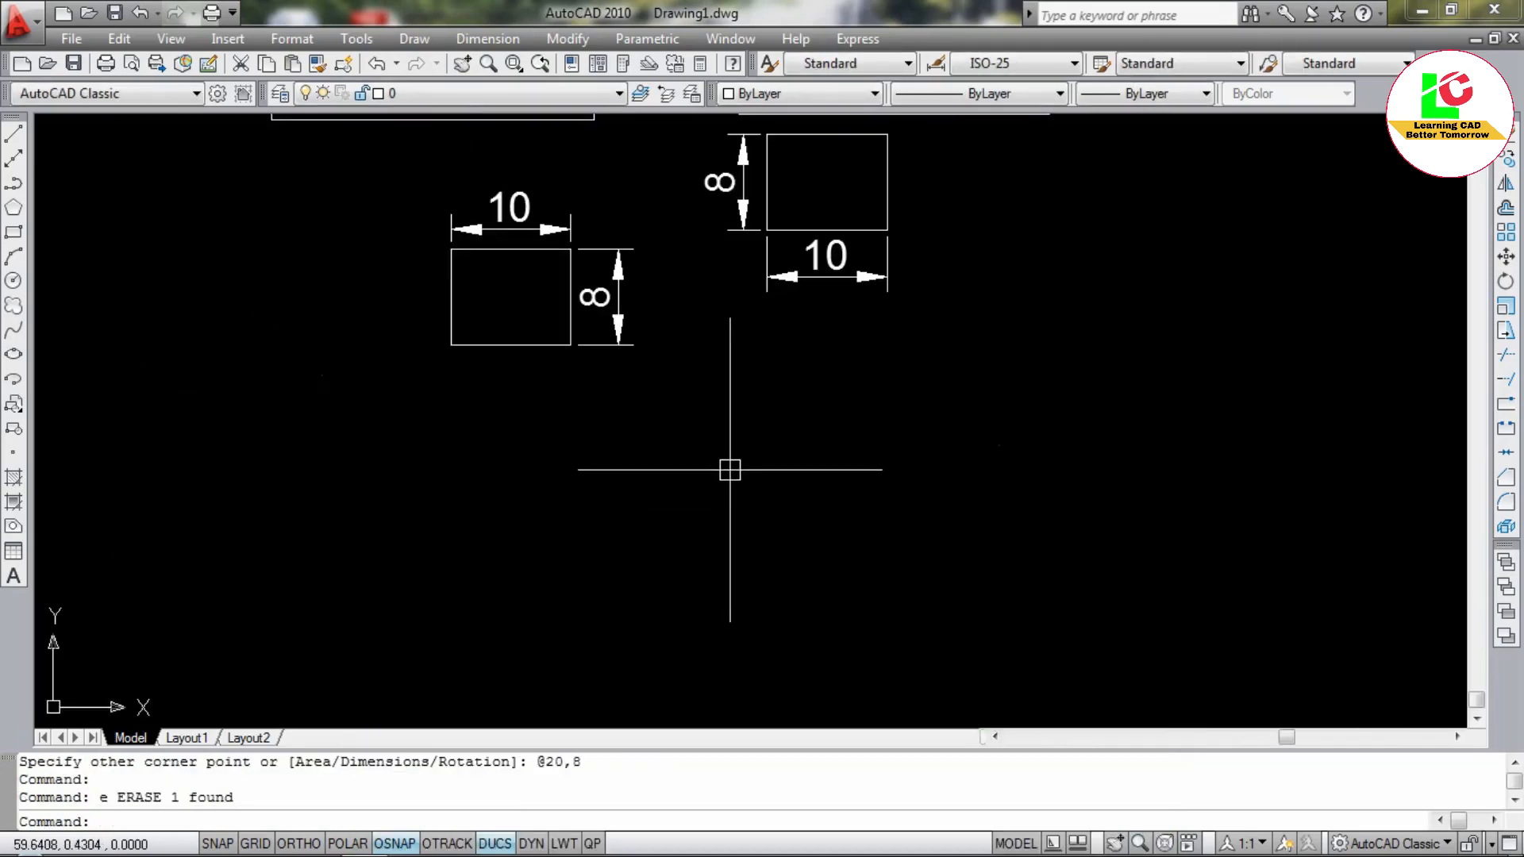
pyautogui.press('Escape')
pyautogui.press('Escape')
pyautogui.write('rec')
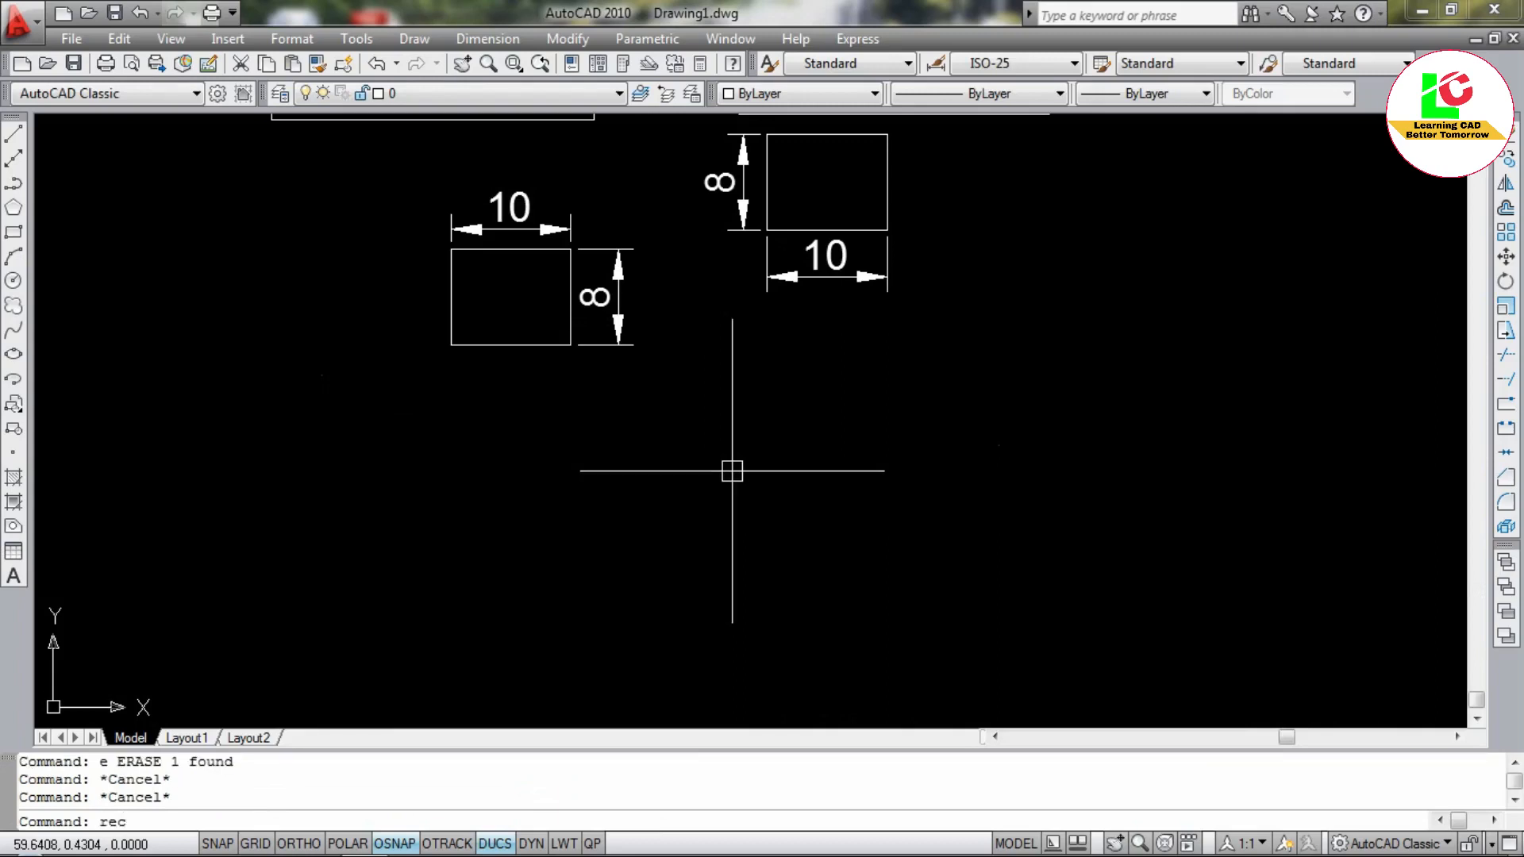
pyautogui.press('Return')
pyautogui.click(715, 501)
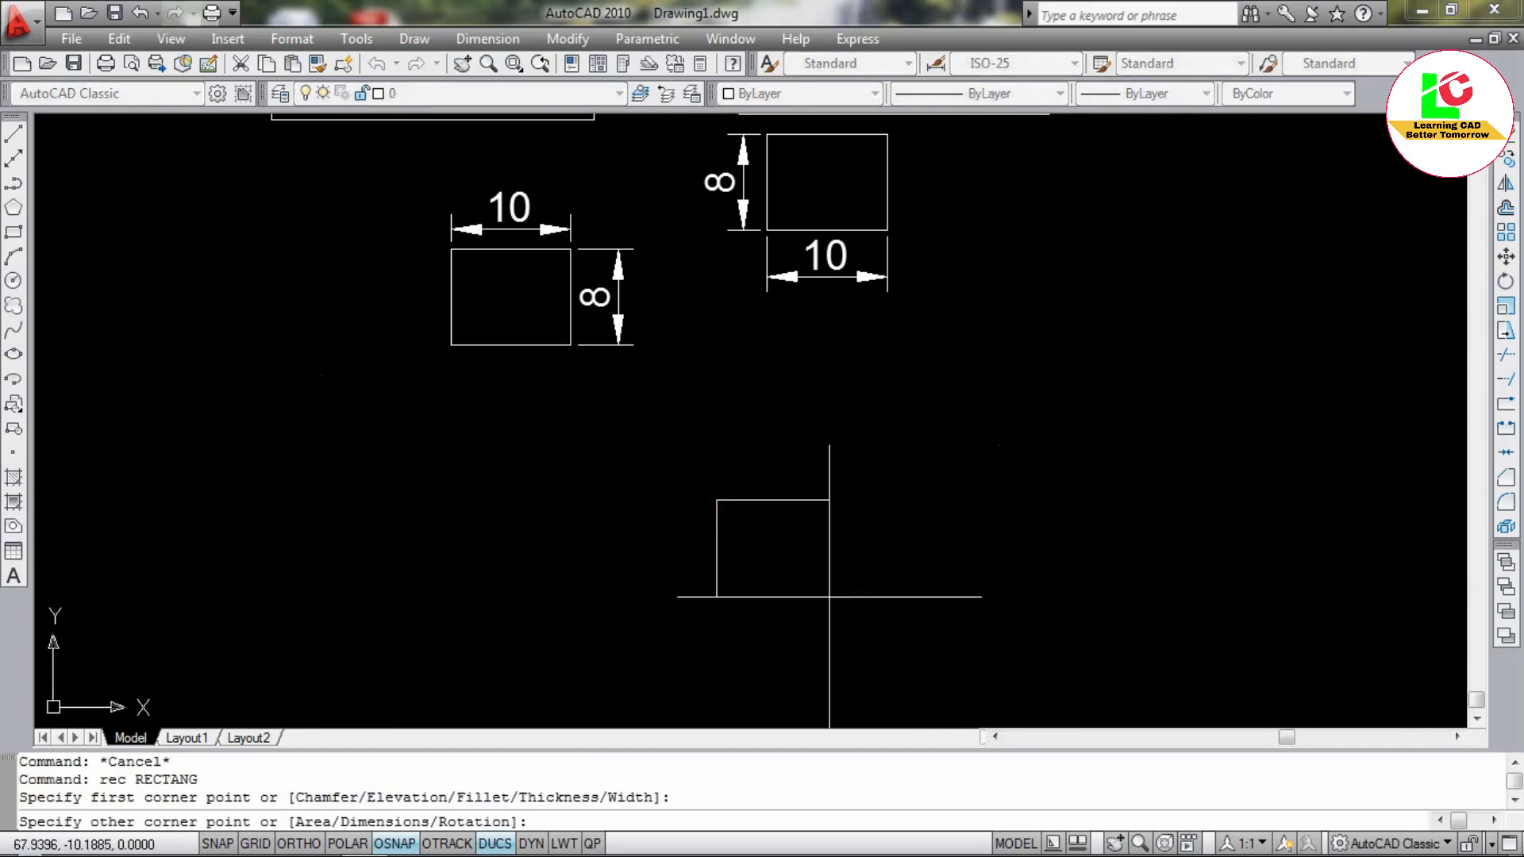
pyautogui.write('@')
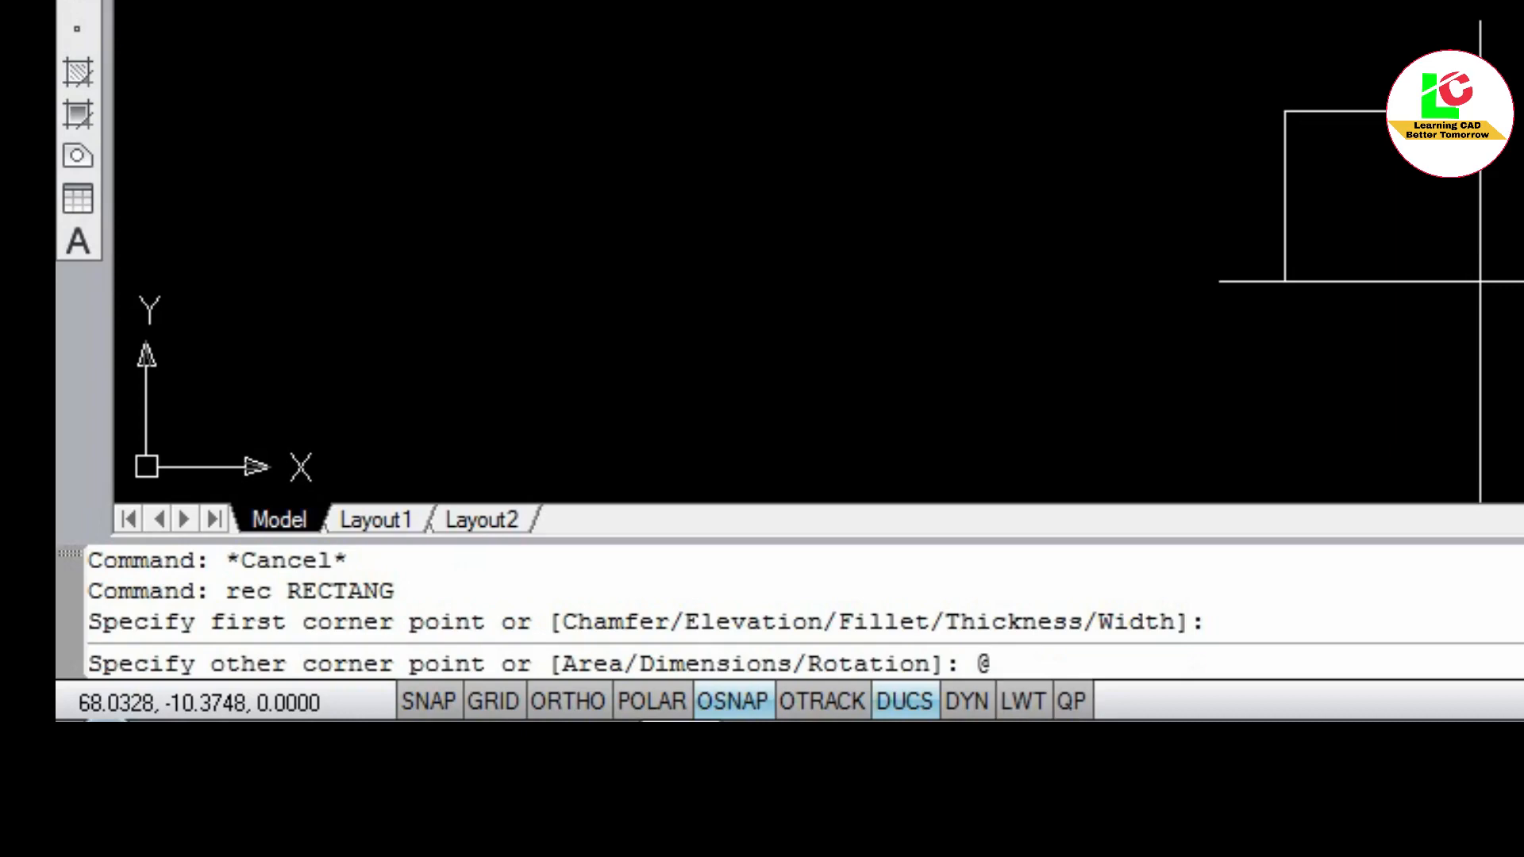
pyautogui.write('20,8')
pyautogui.press('Return')
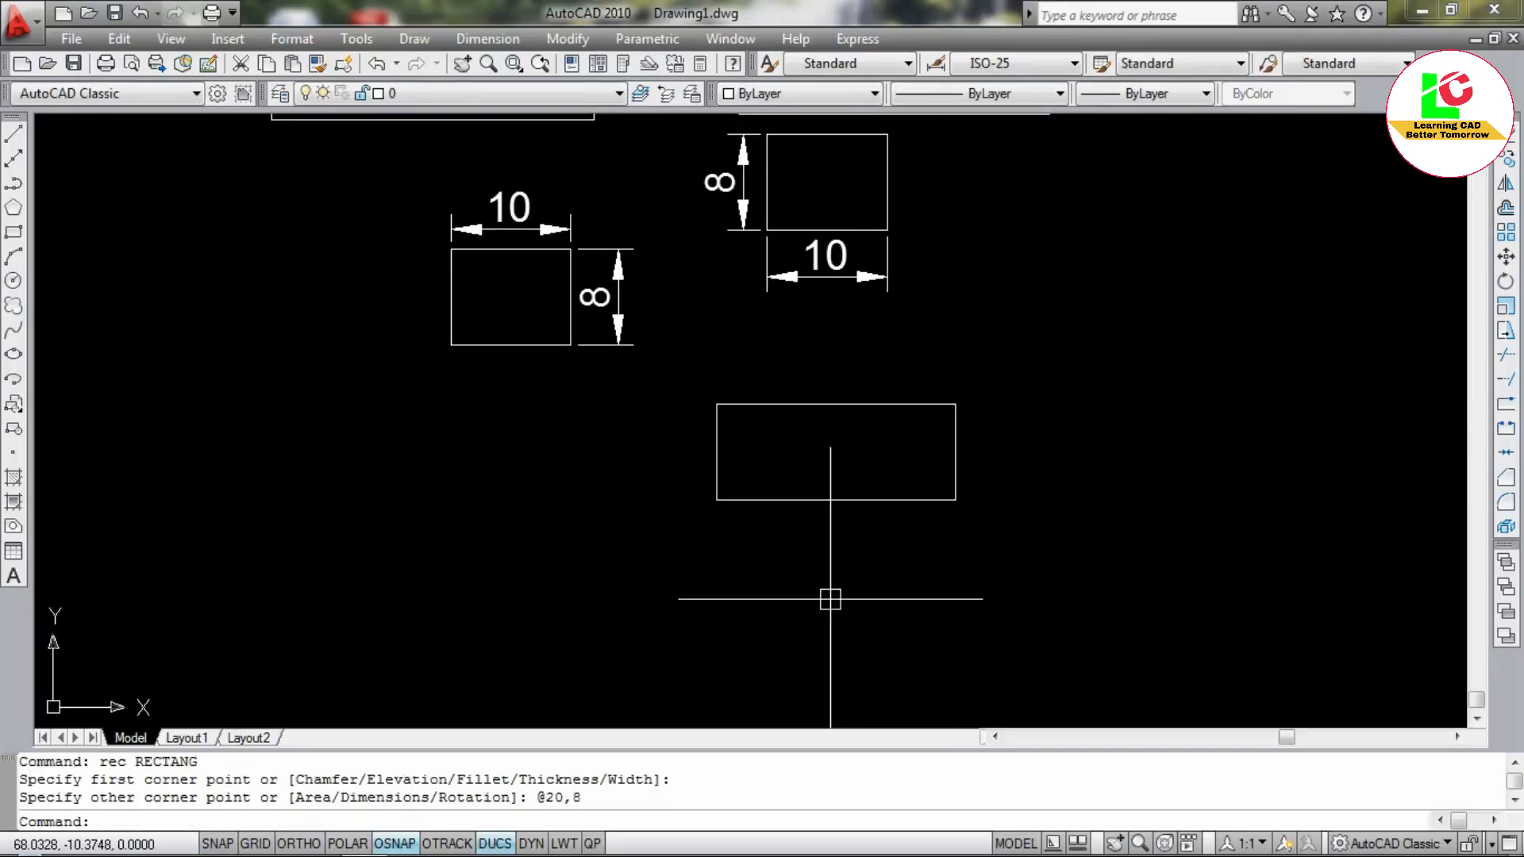
pyautogui.scroll(3, 903, 453)
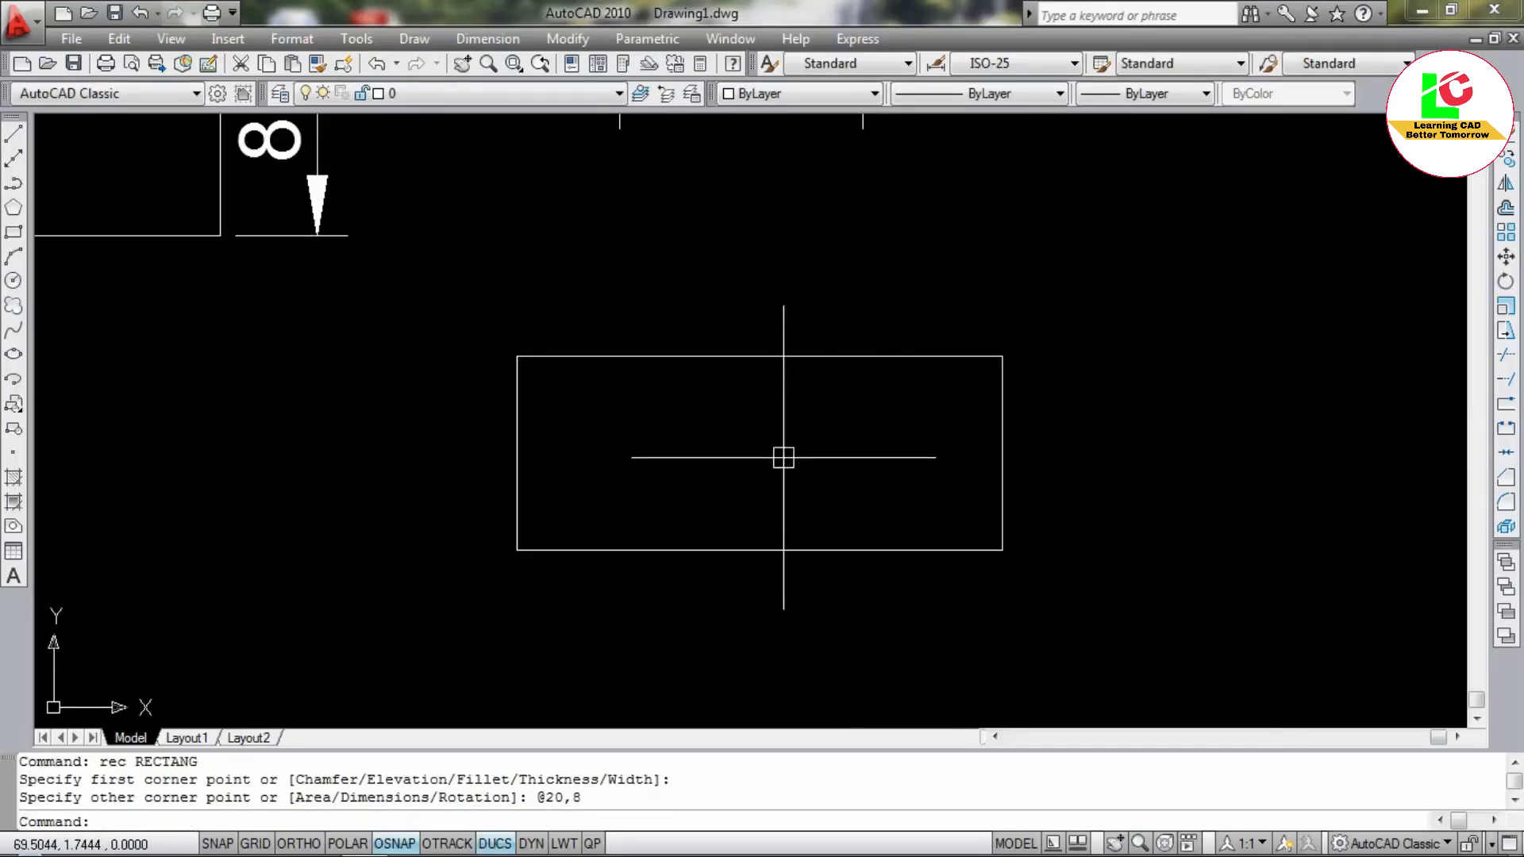
pyautogui.scroll(-2, 774, 437)
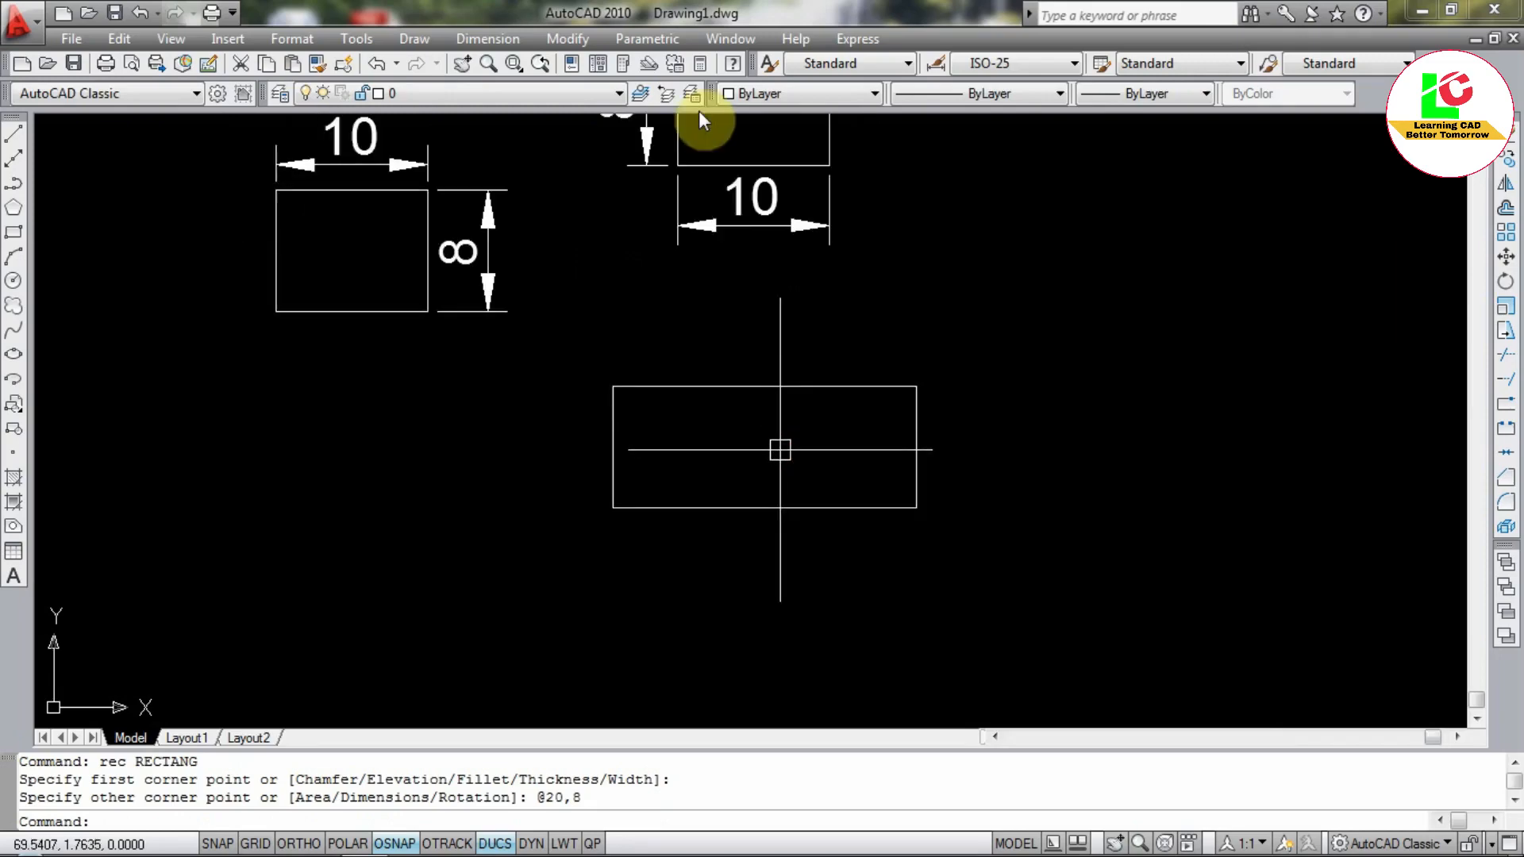
pyautogui.click(488, 39)
pyautogui.click(507, 97)
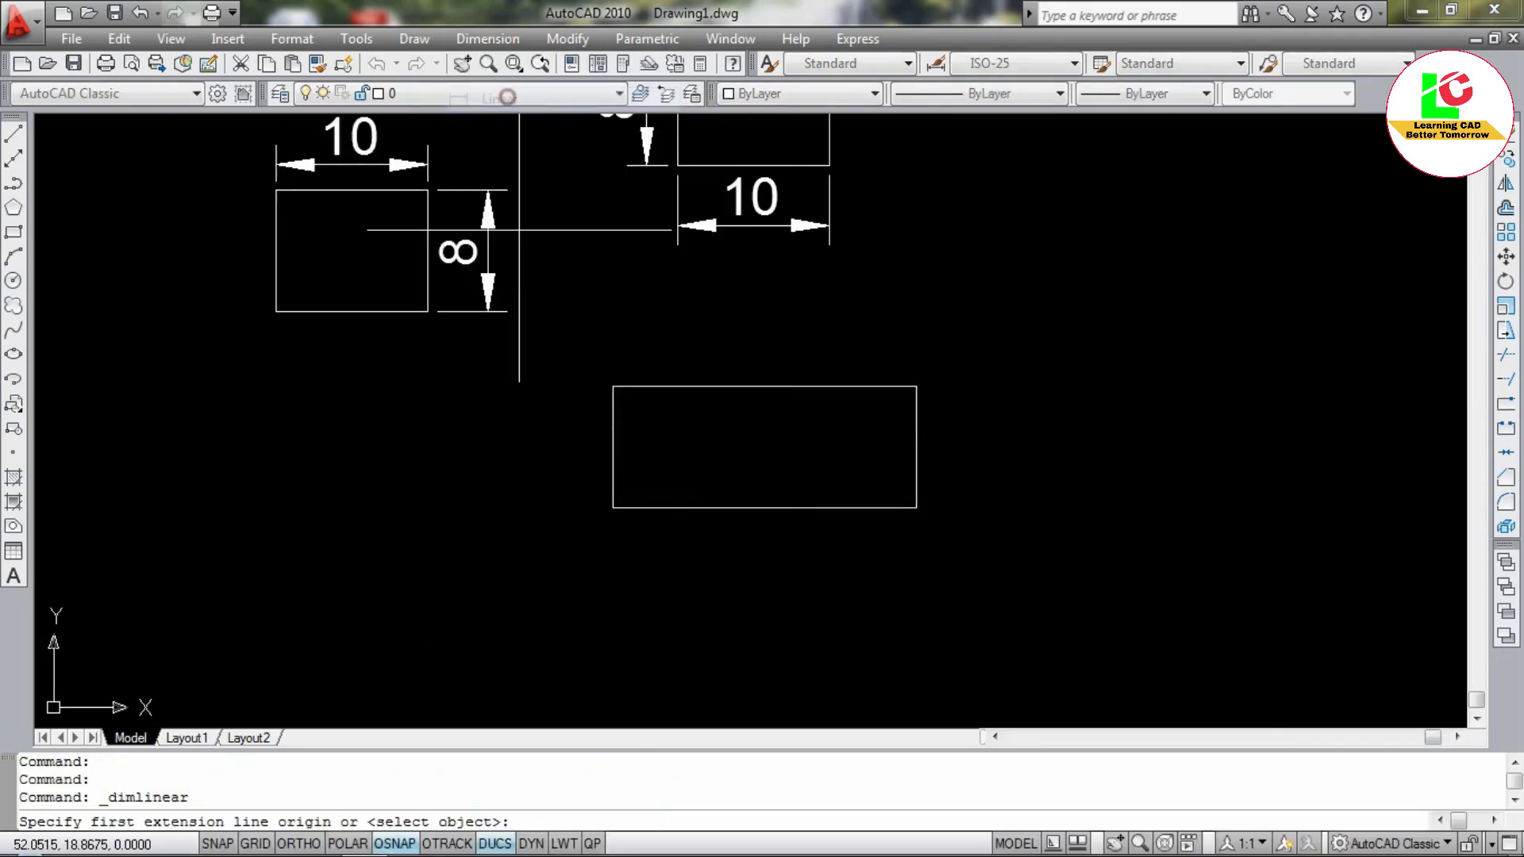
pyautogui.click(612, 386)
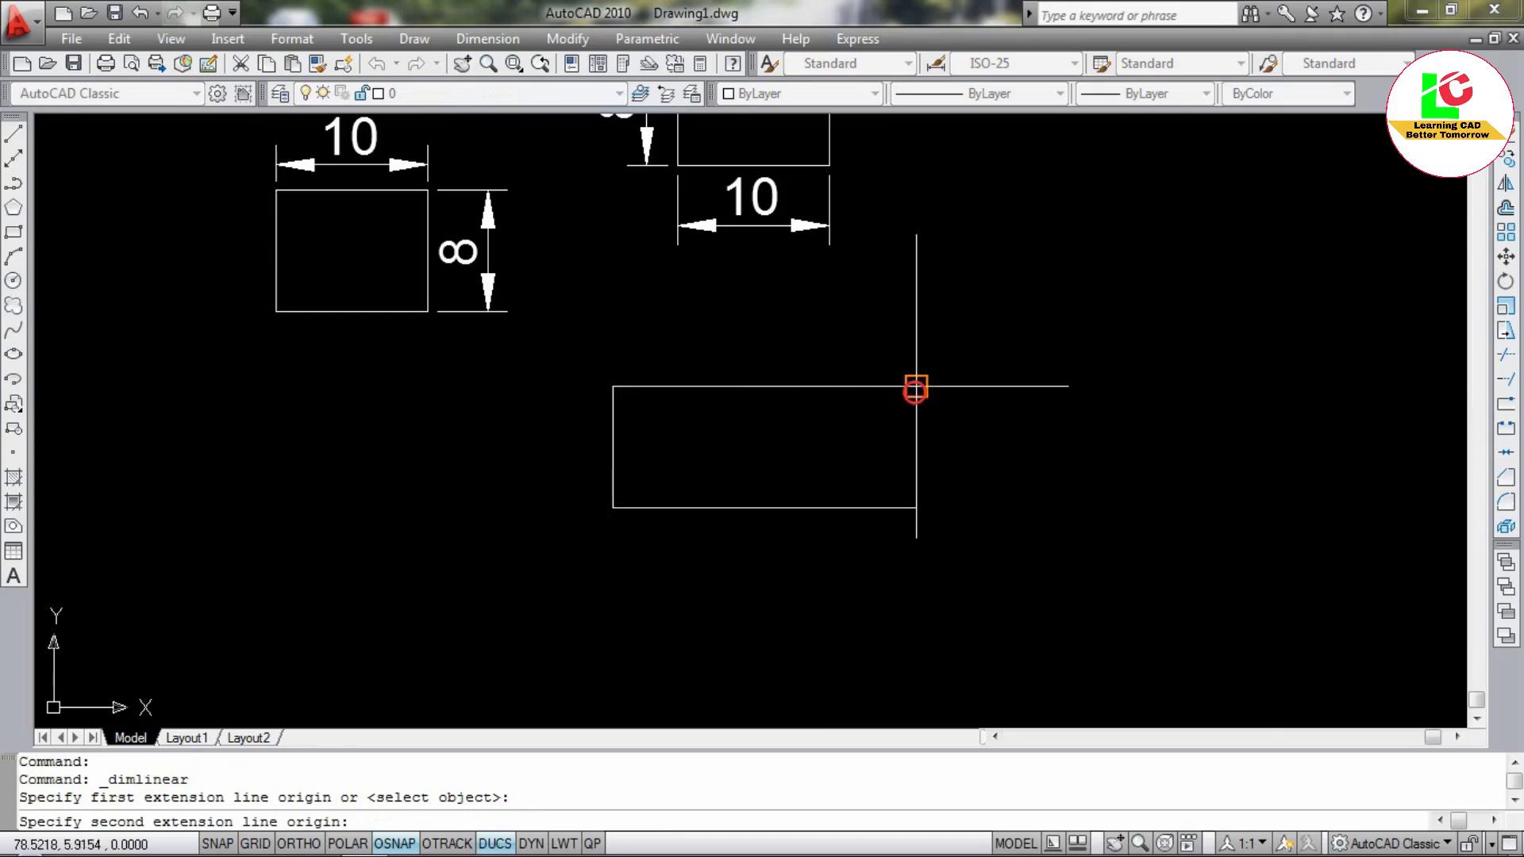
pyautogui.click(917, 387)
pyautogui.click(897, 360)
pyautogui.press('Return')
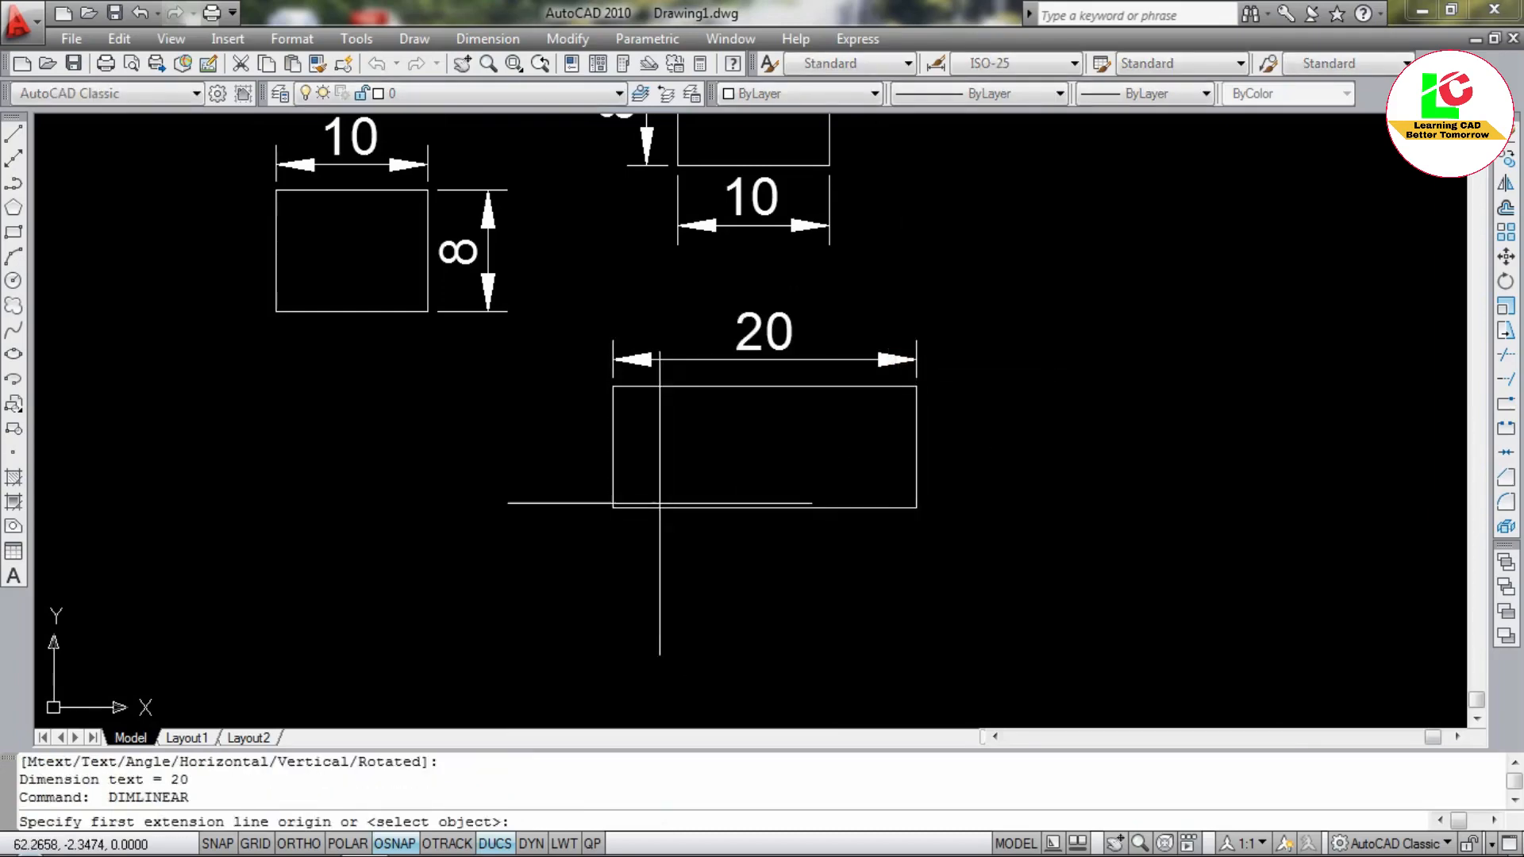
pyautogui.click(612, 386)
pyautogui.click(612, 507)
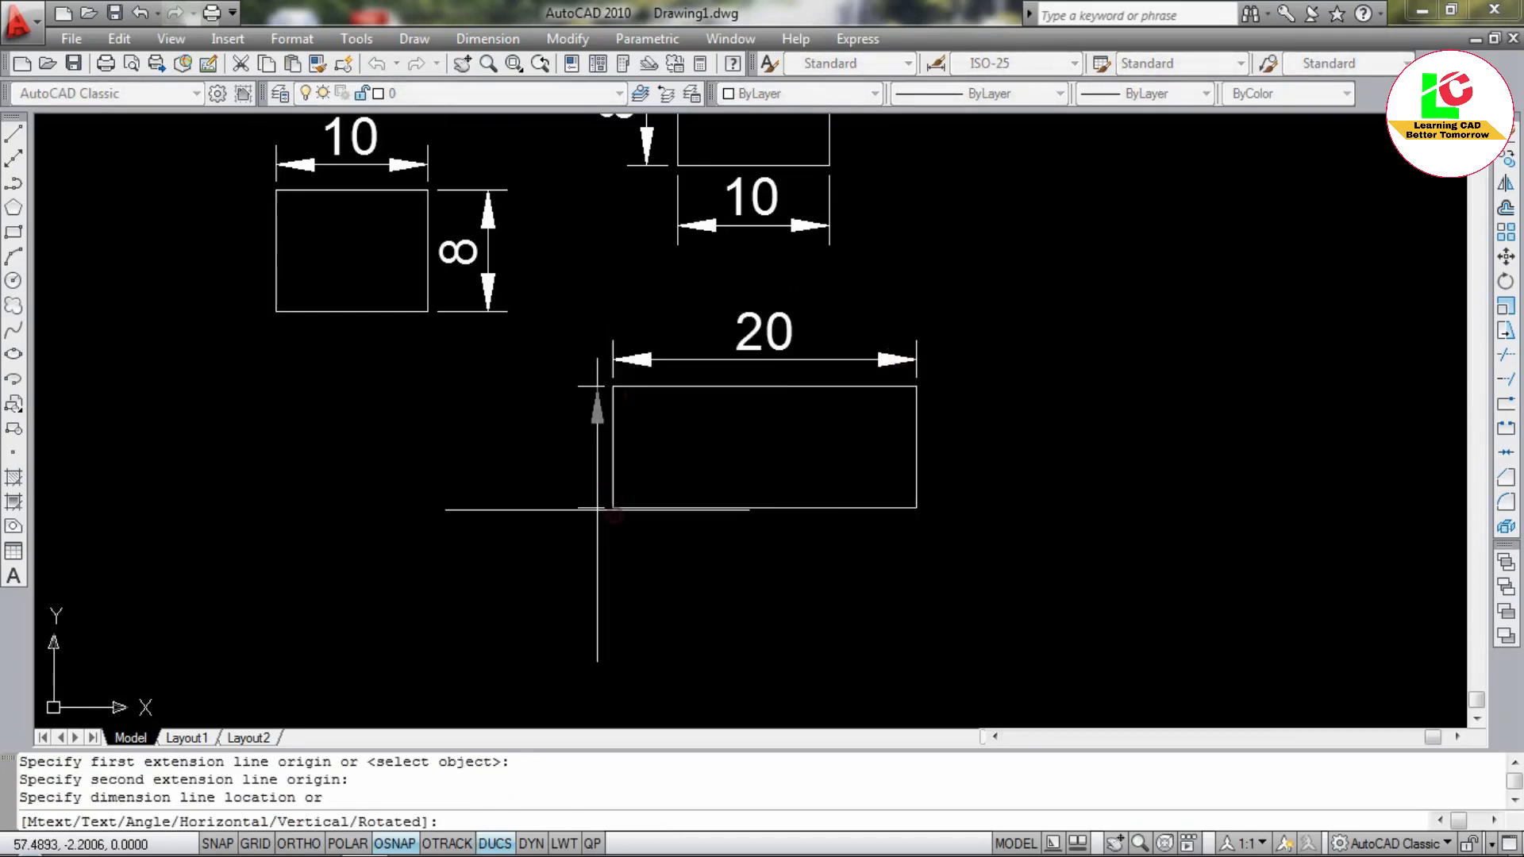
pyautogui.click(576, 509)
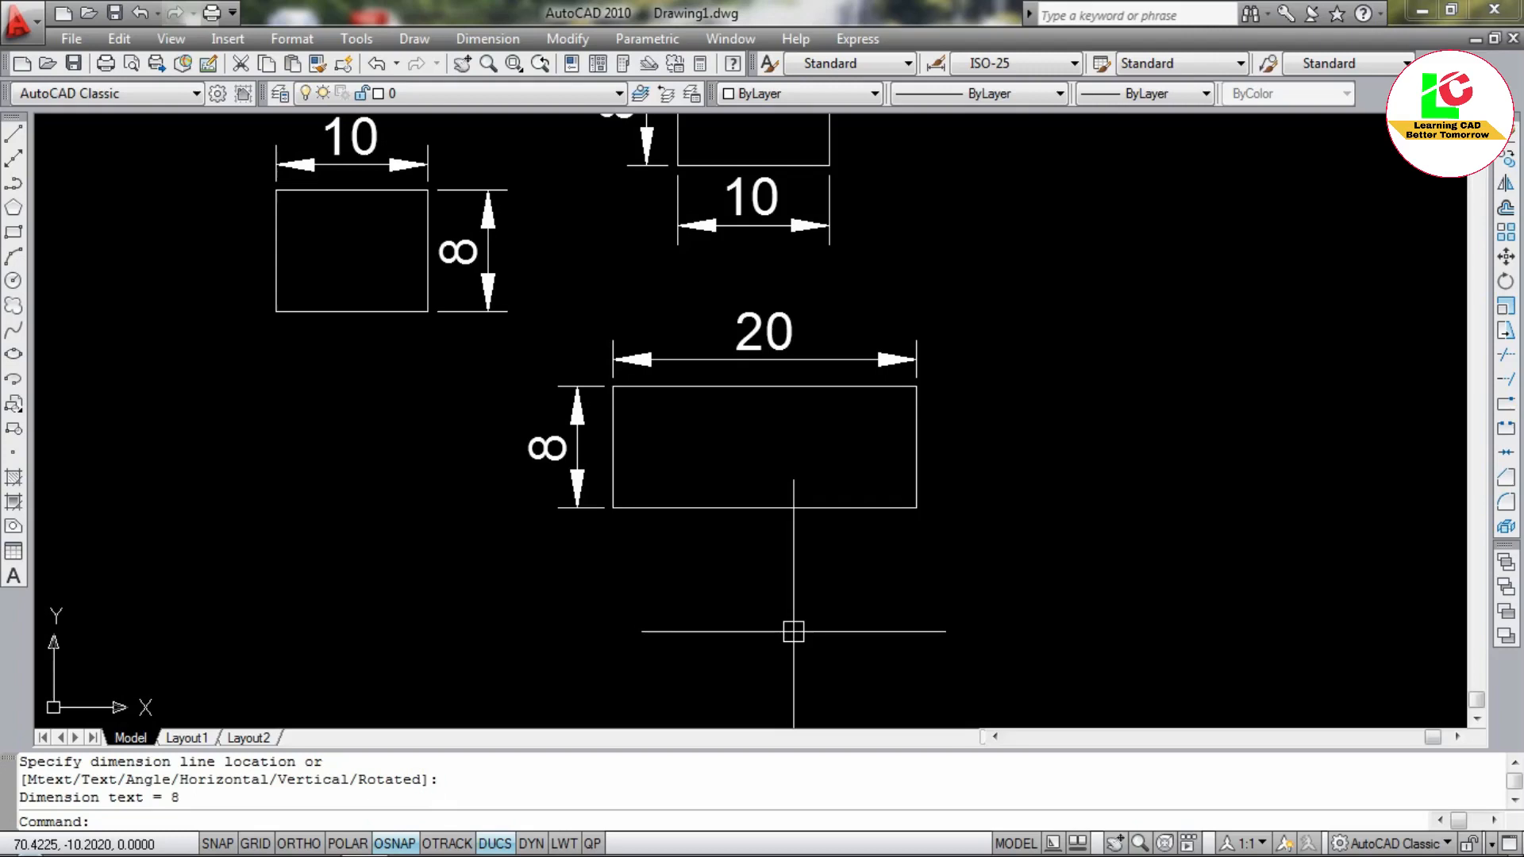
# Draw a rectangle in the empty space right of the others using the Area option, with area 200 and length 20.
pyautogui.scroll(-7, 898, 568)
pyautogui.scroll(4, 707, 409)
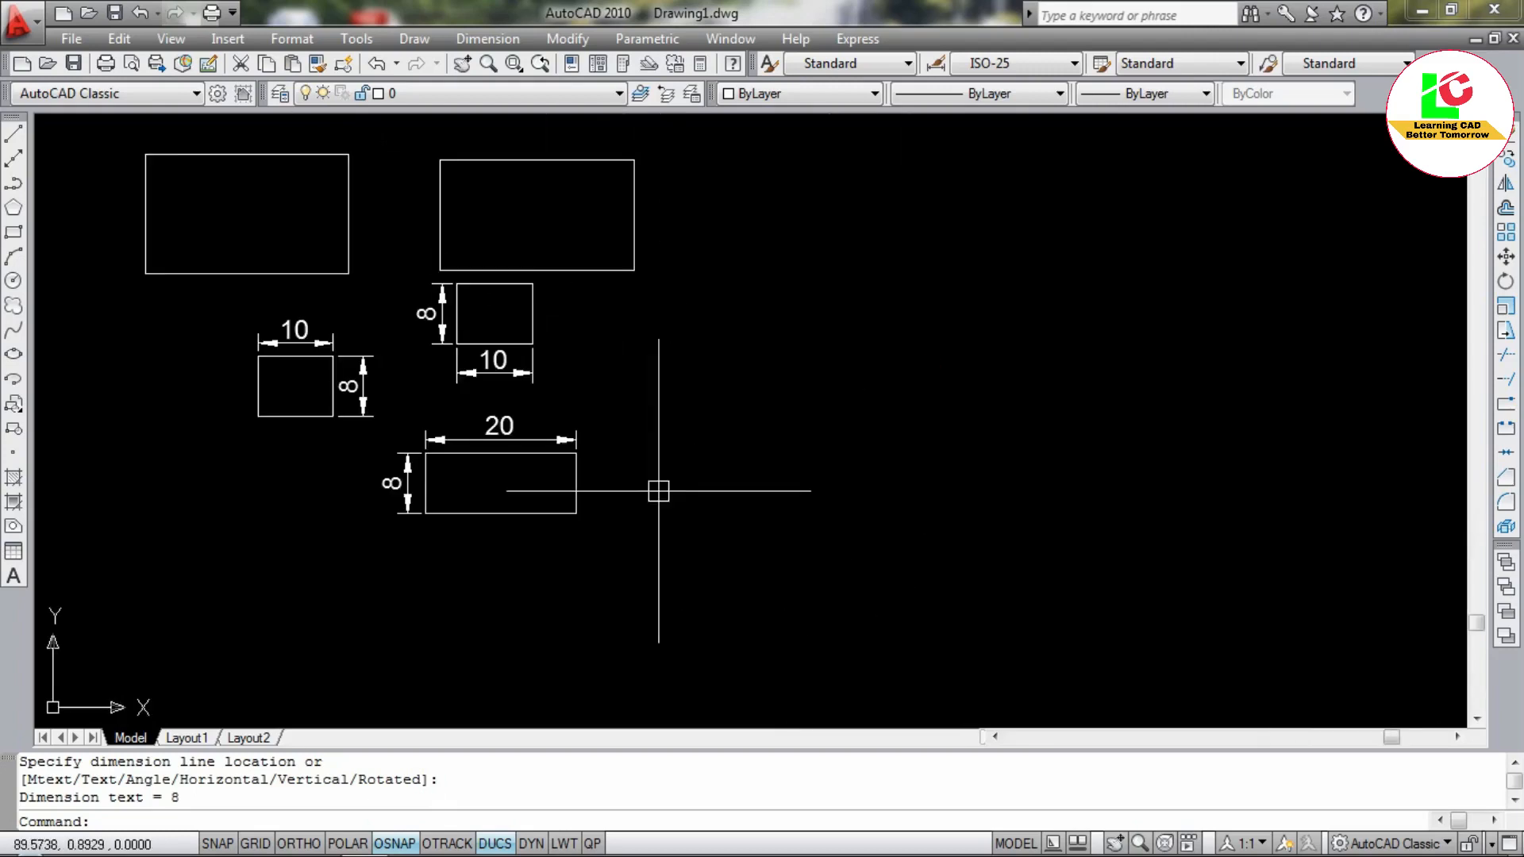
pyautogui.press('Escape')
pyautogui.press('Escape')
pyautogui.write('rec')
pyautogui.press('Return')
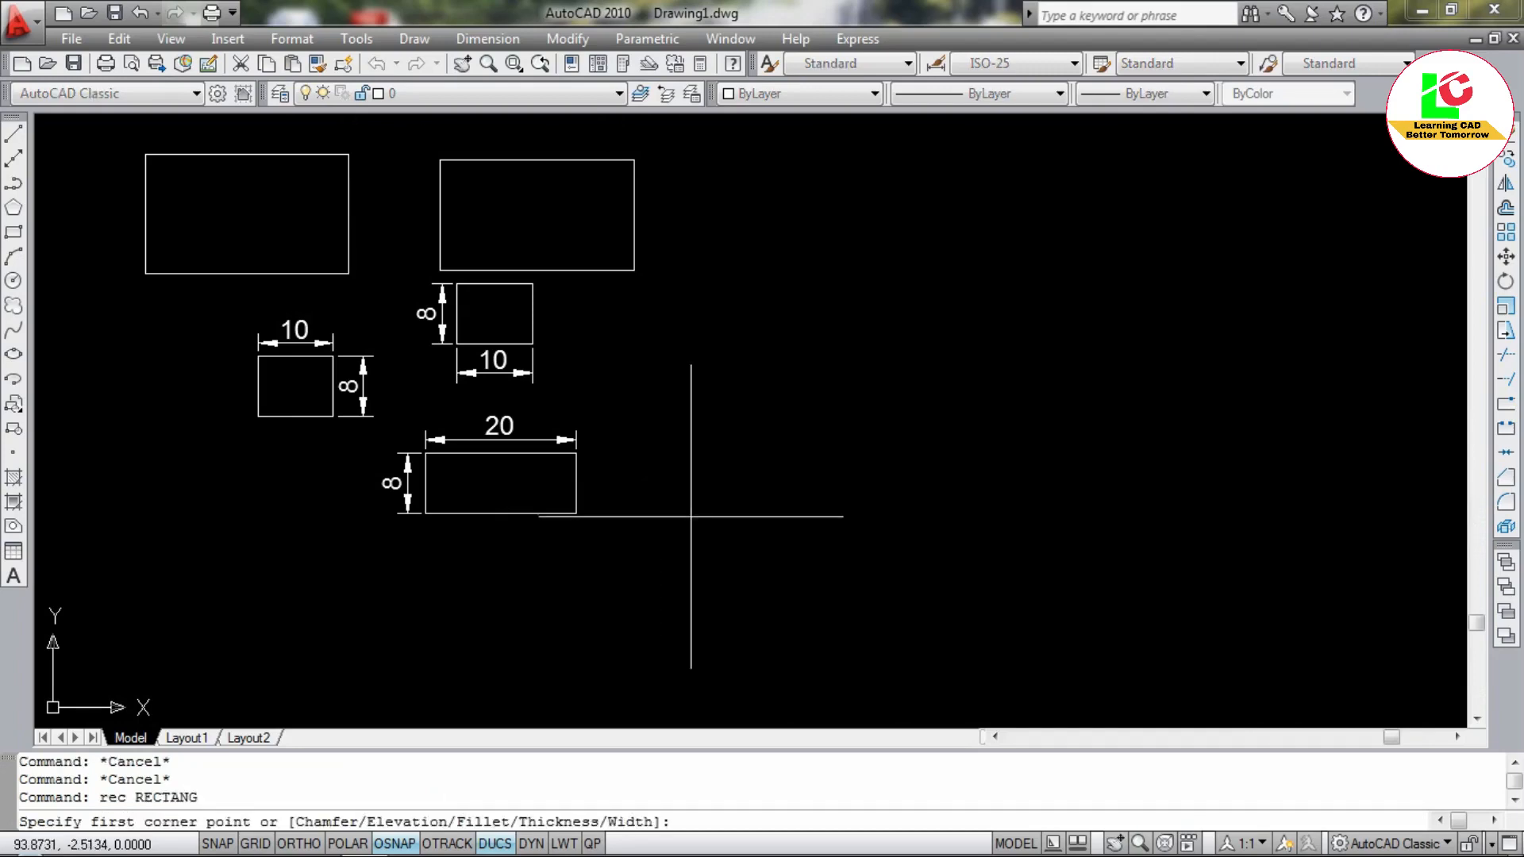
pyautogui.click(775, 381)
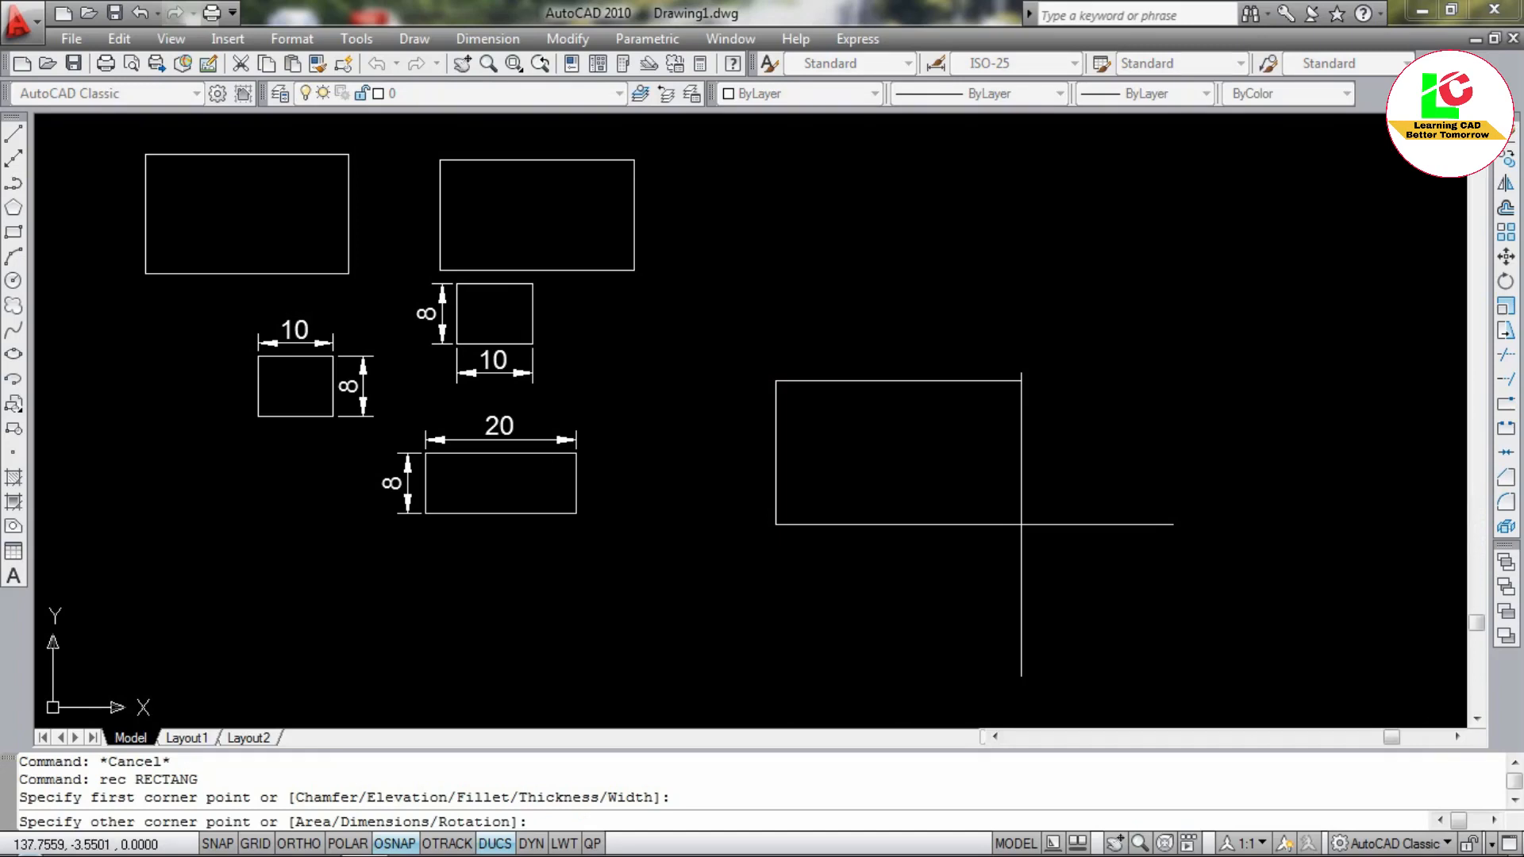
pyautogui.press('Return')
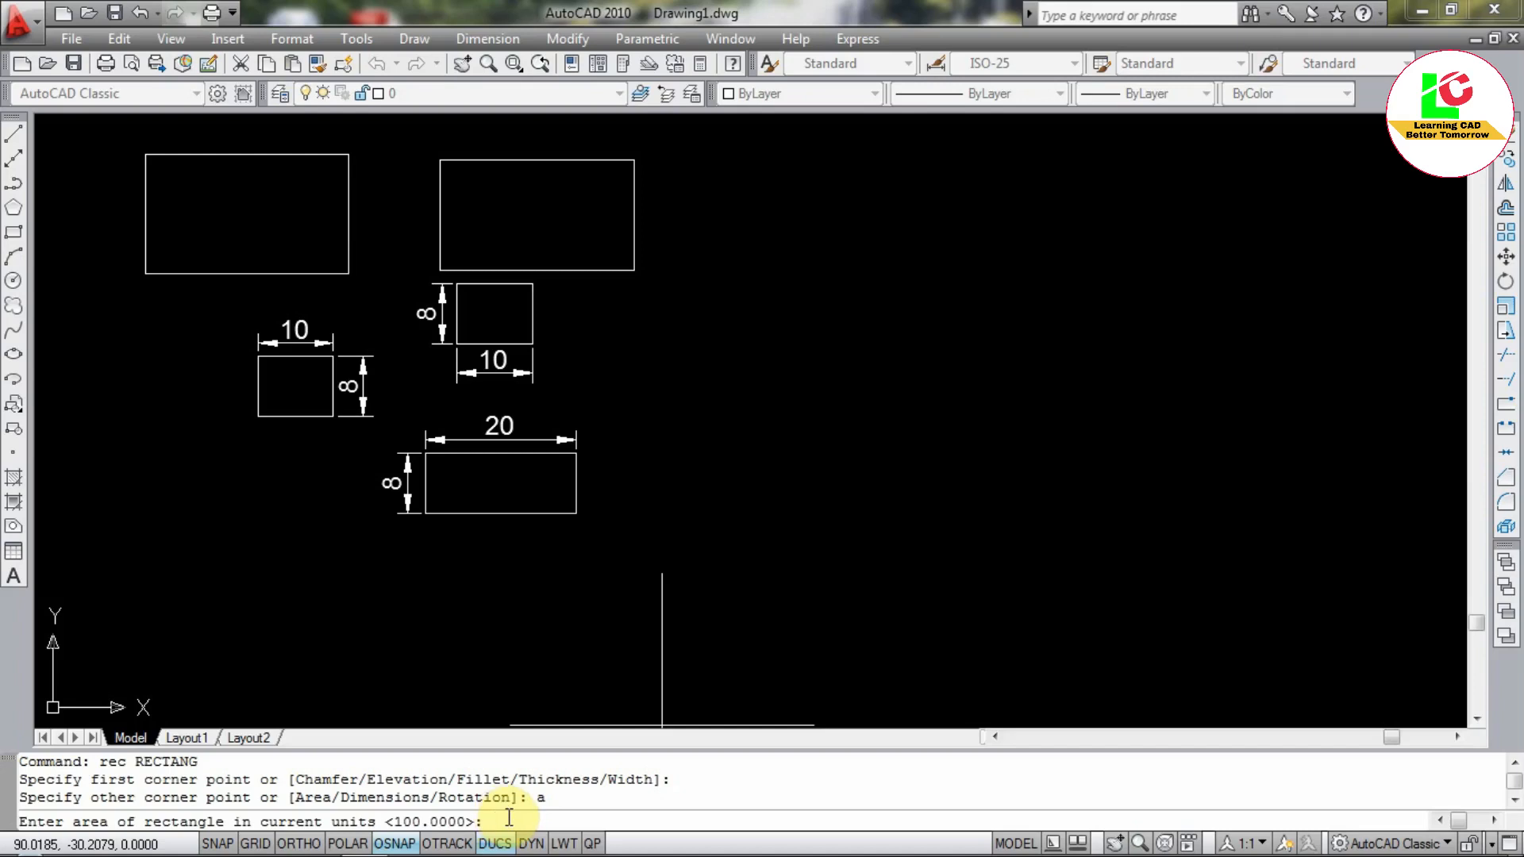
pyautogui.write('200')
pyautogui.press('Return')
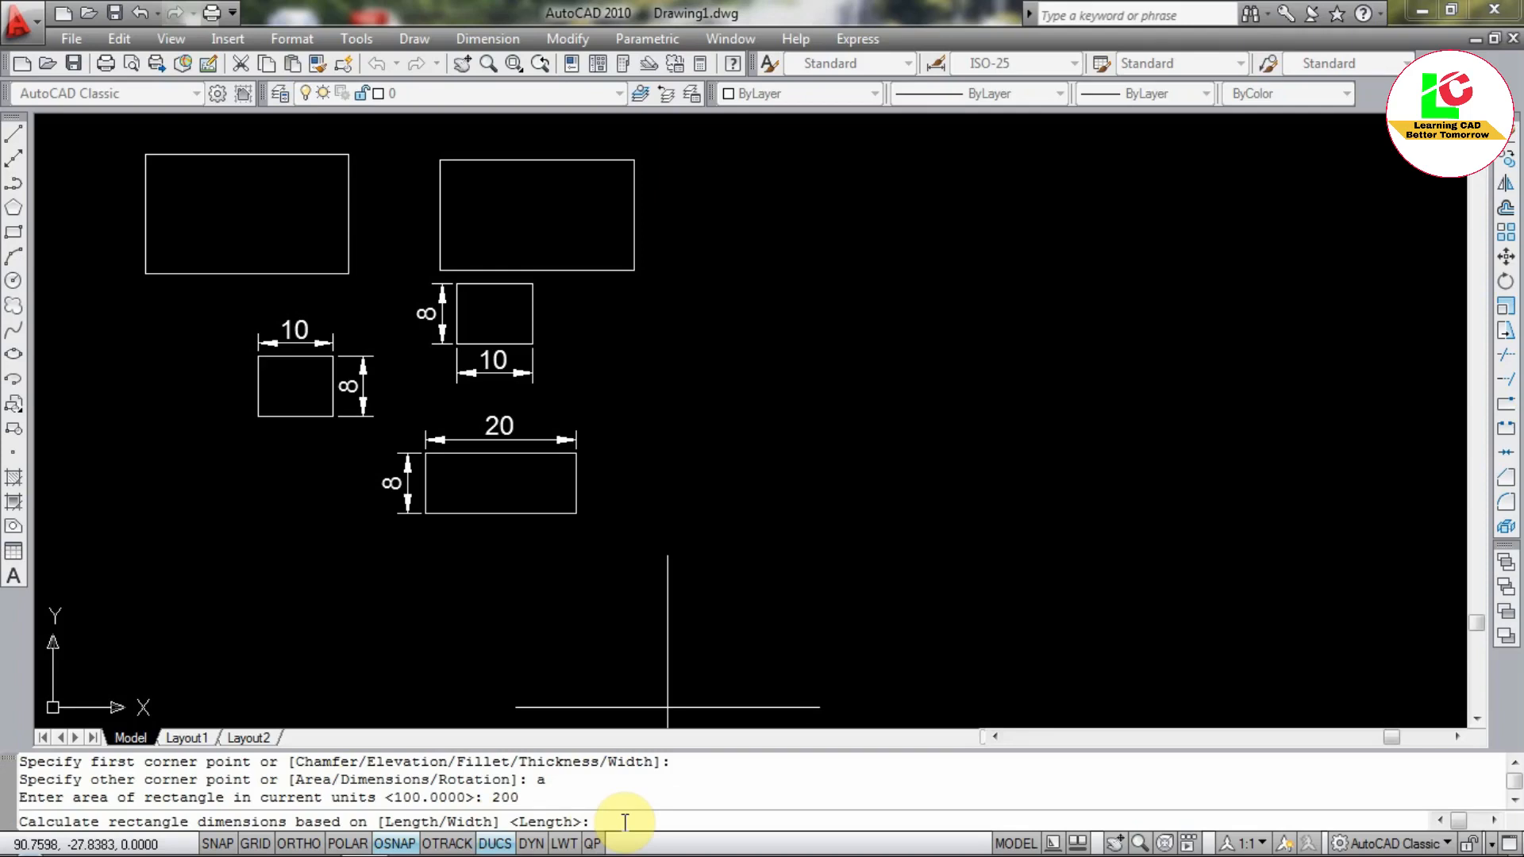
pyautogui.press('Return')
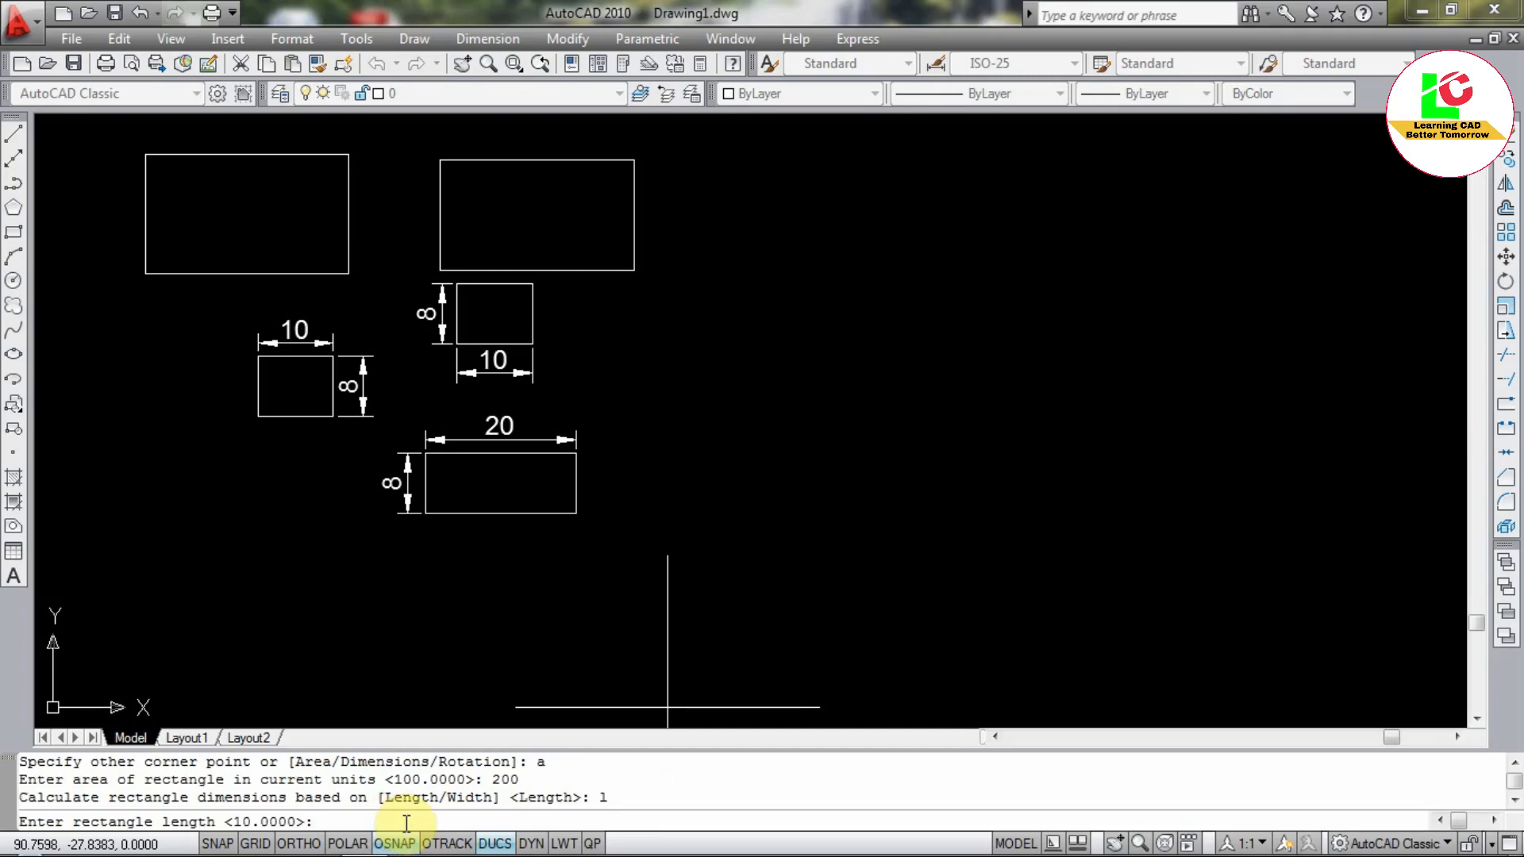
pyautogui.write('20')
pyautogui.press('Return')
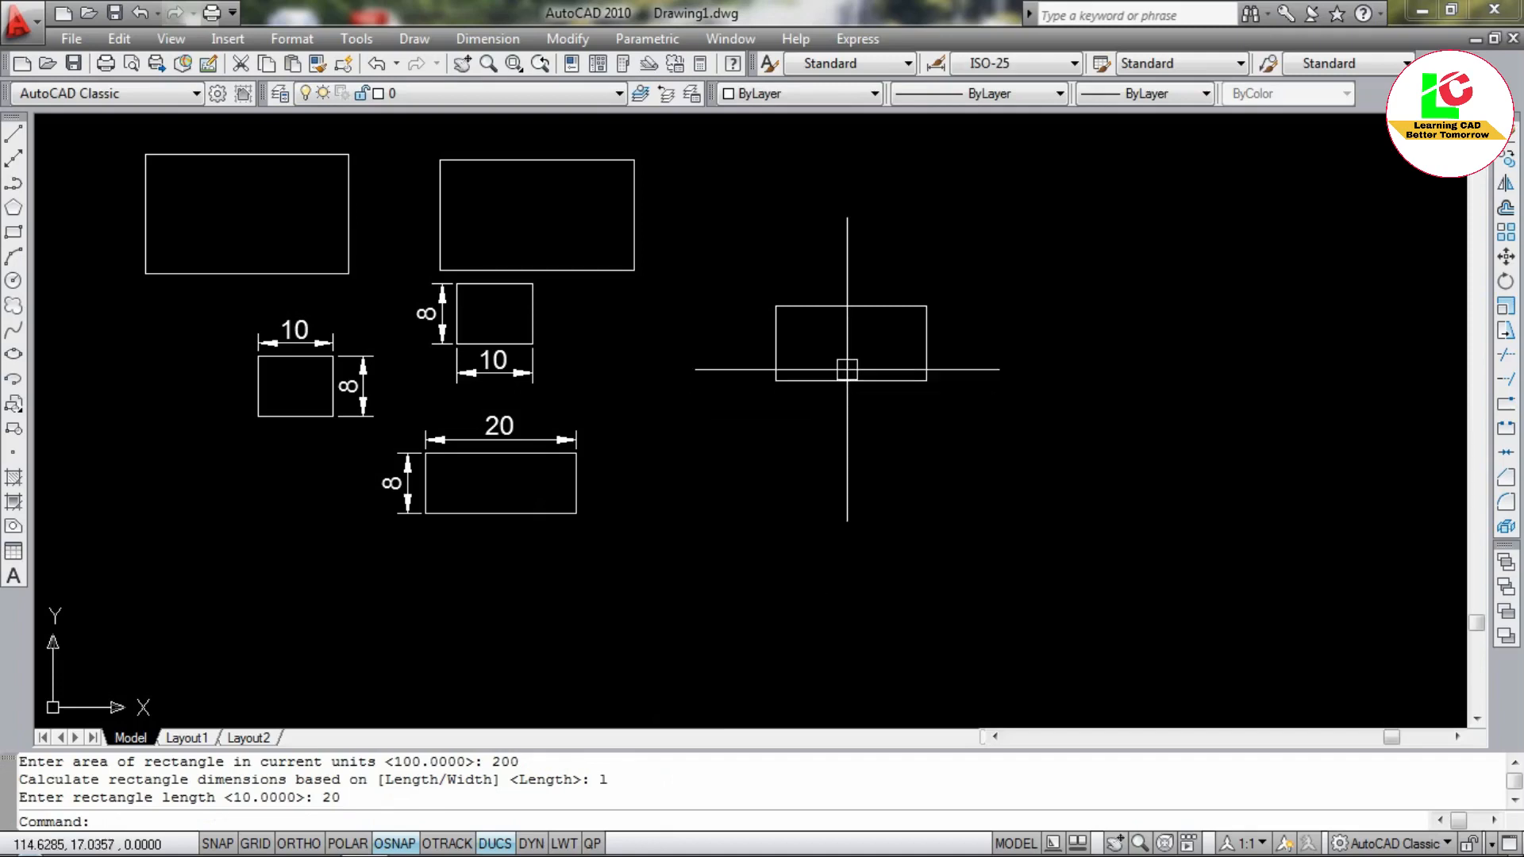
# Add a horizontal linear dimension above the top edge of the rectangle drawn by area.
pyautogui.scroll(5, 865, 317)
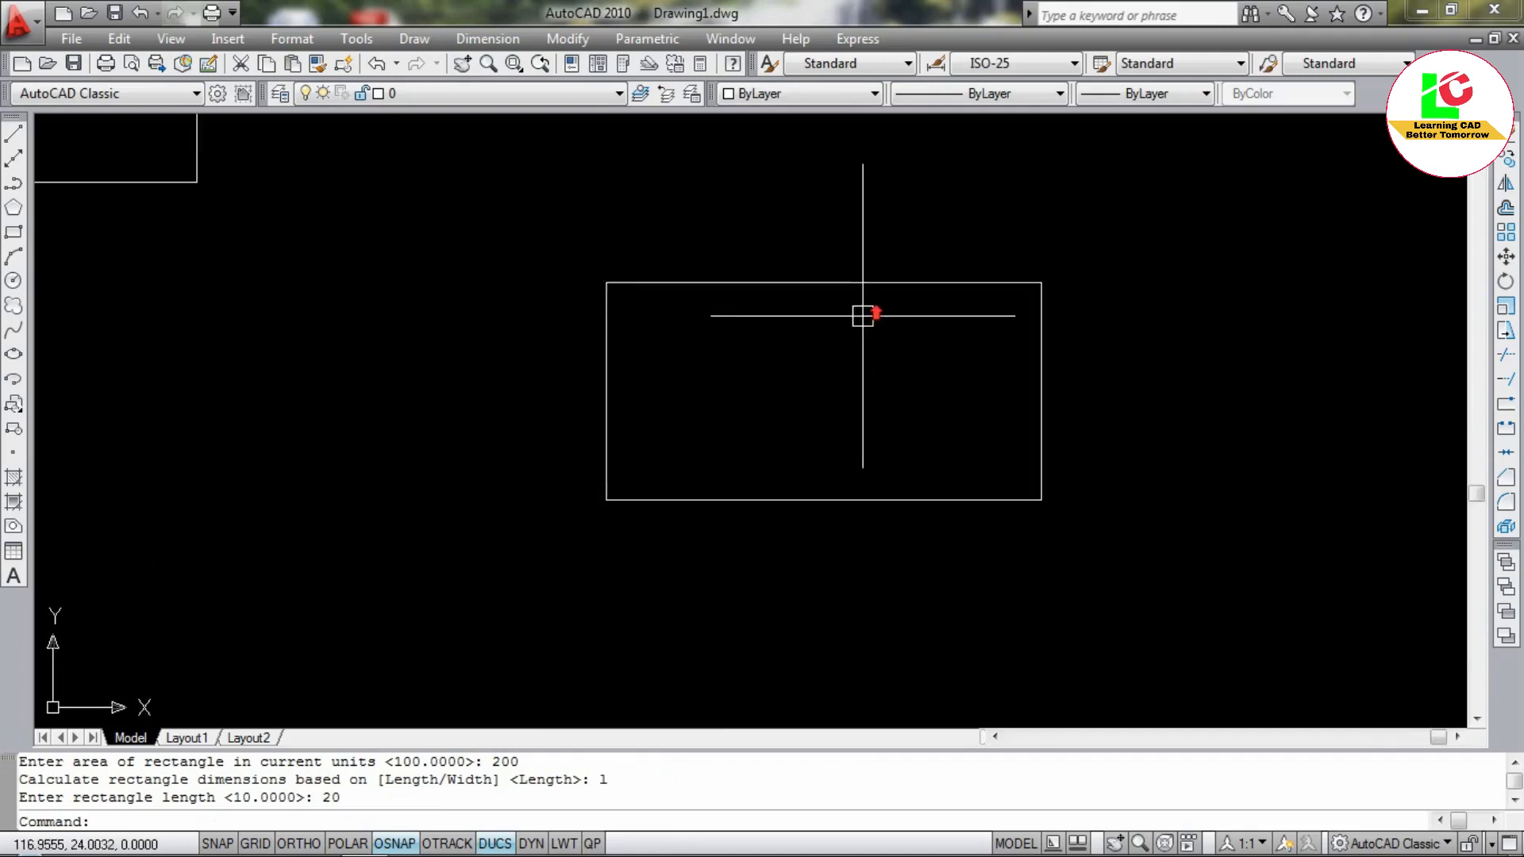
pyautogui.scroll(-3, 841, 348)
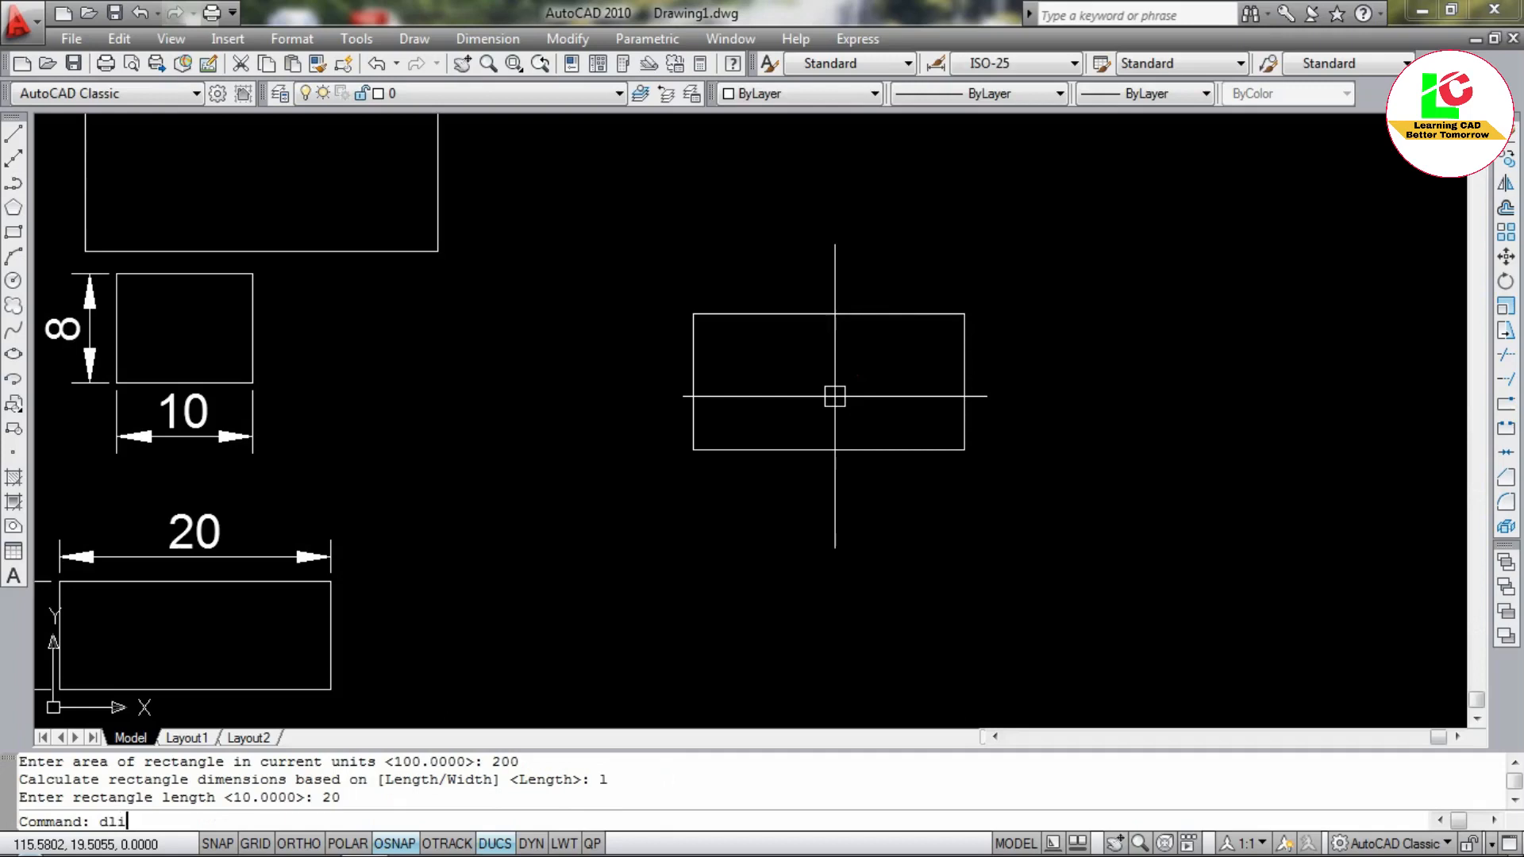
pyautogui.press('Return')
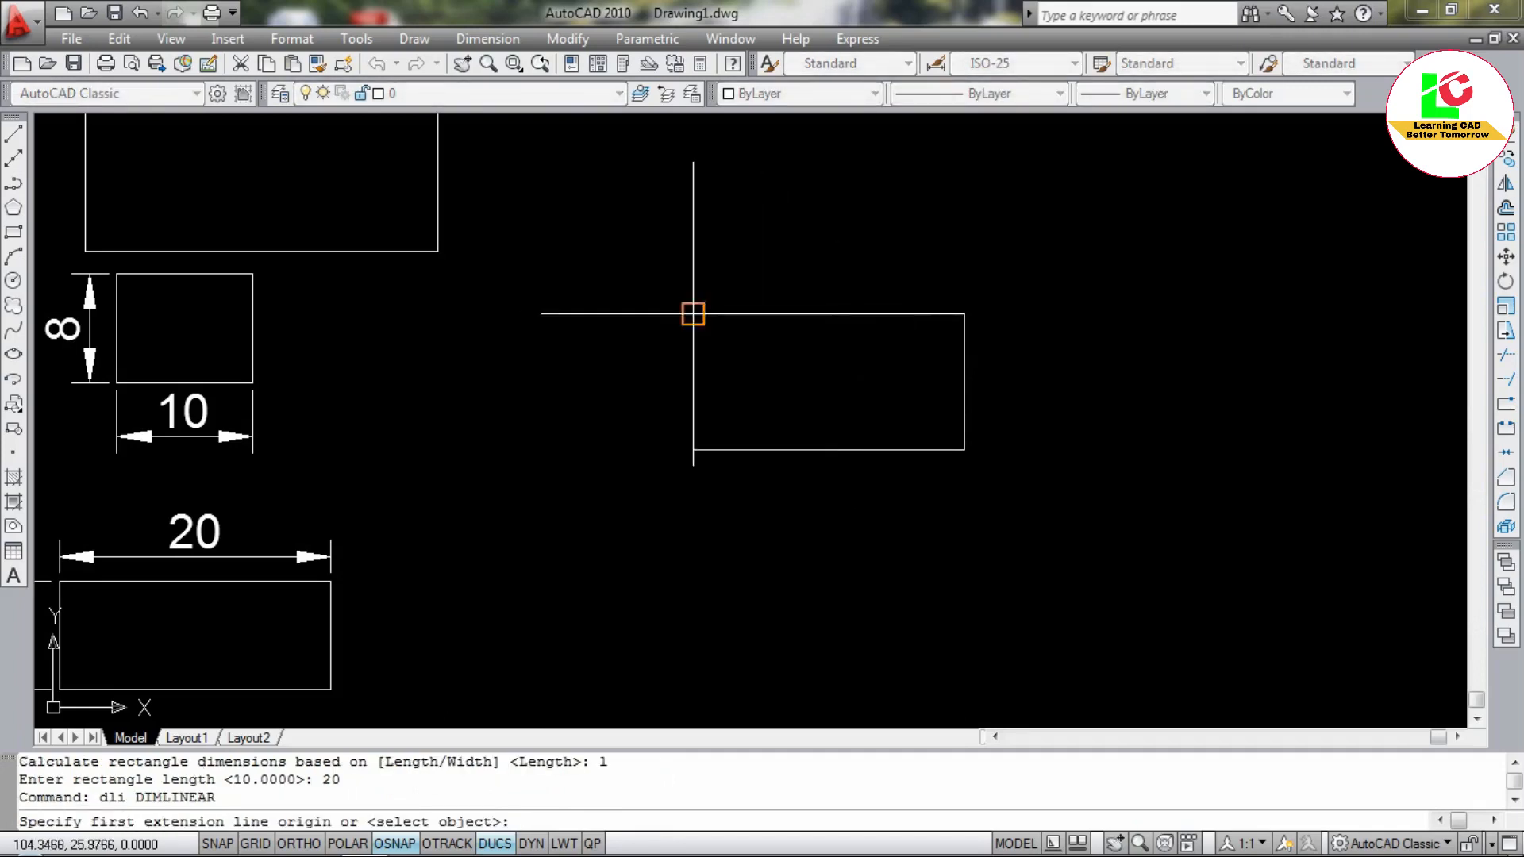
pyautogui.click(693, 313)
pyautogui.click(965, 314)
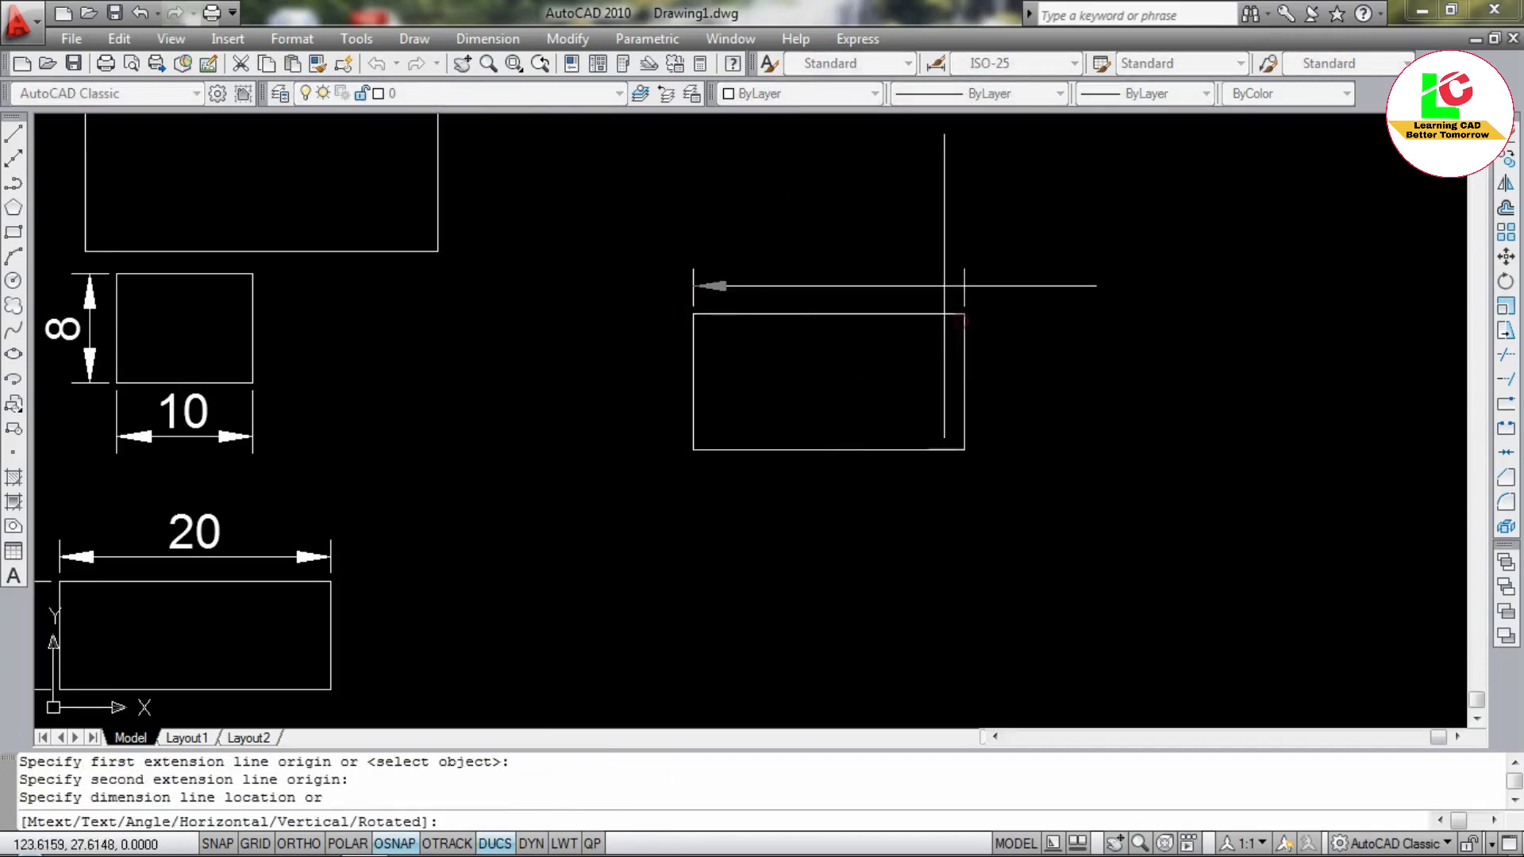
pyautogui.click(939, 280)
# Add a vertical linear dimension beside the left edge of the rectangle drawn by area.
pyautogui.press('Return')
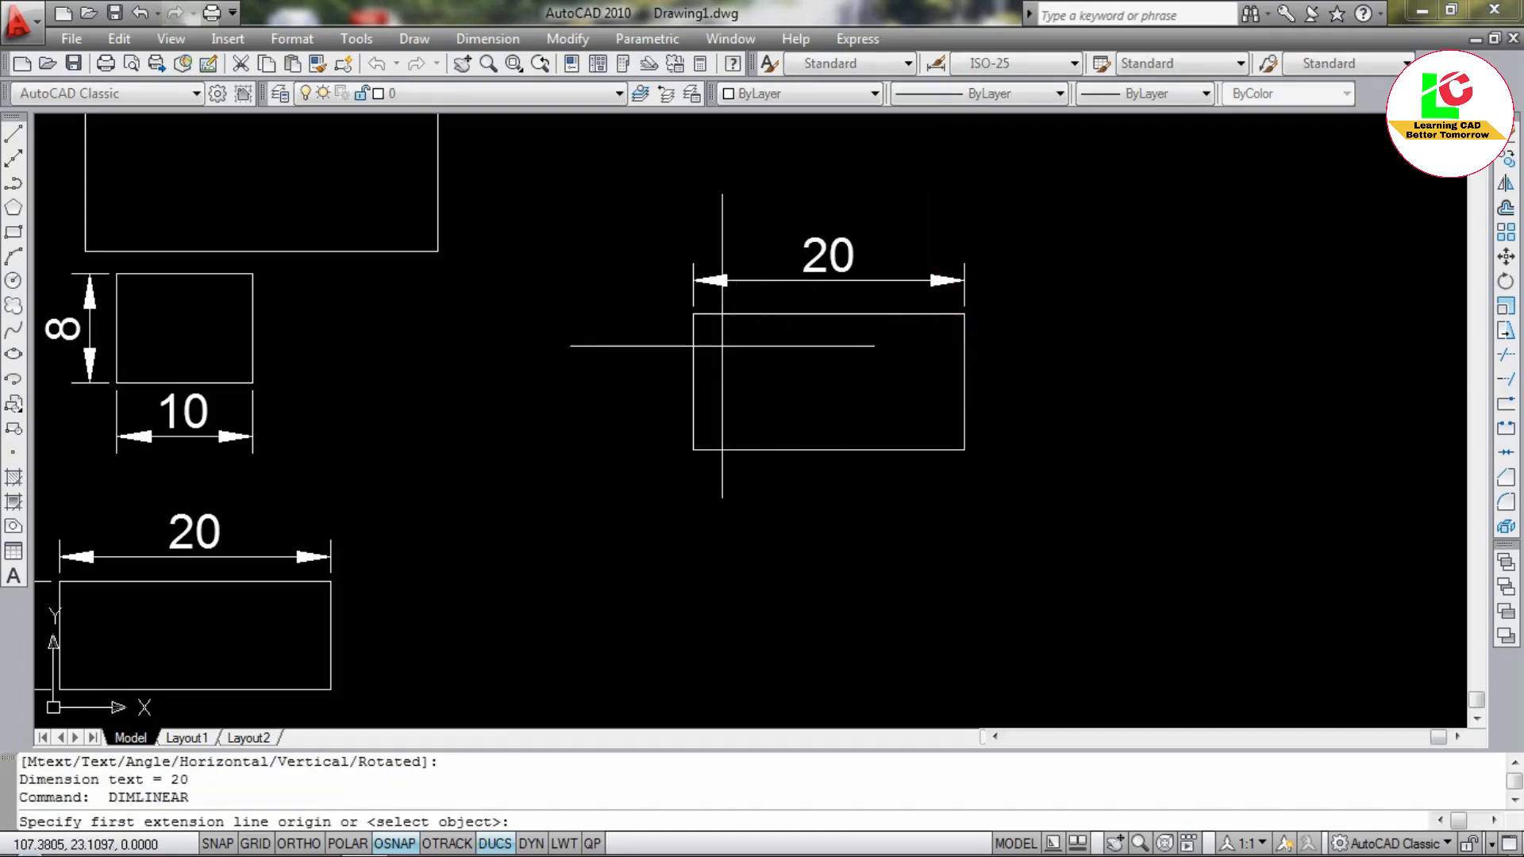
pyautogui.click(693, 313)
pyautogui.click(693, 450)
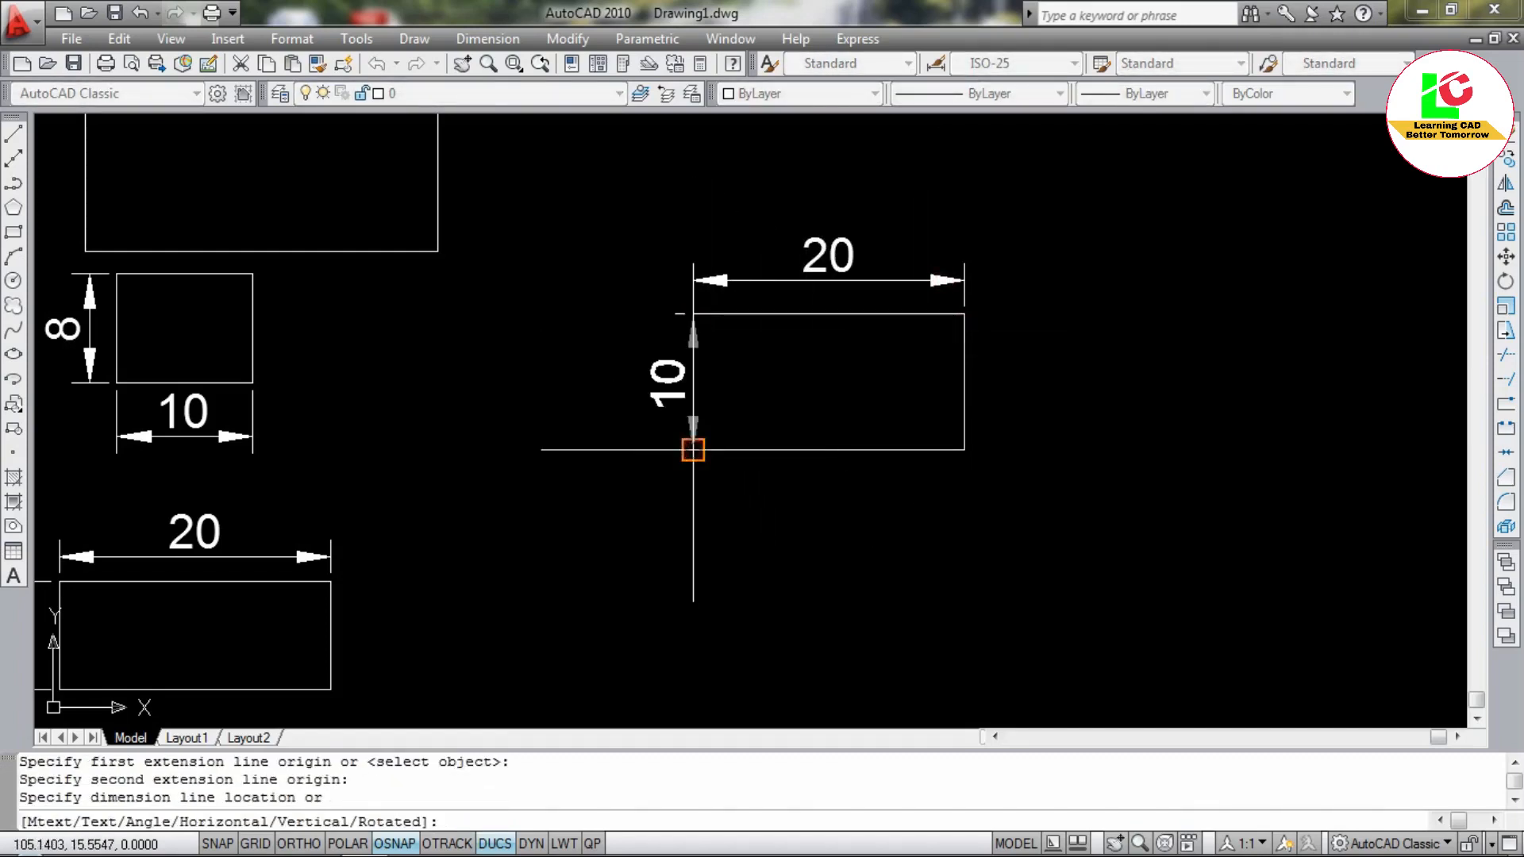
pyautogui.click(632, 466)
# Check the area and perimeter length of the rectangle drawn by area in its properties.
pyautogui.scroll(2, 743, 396)
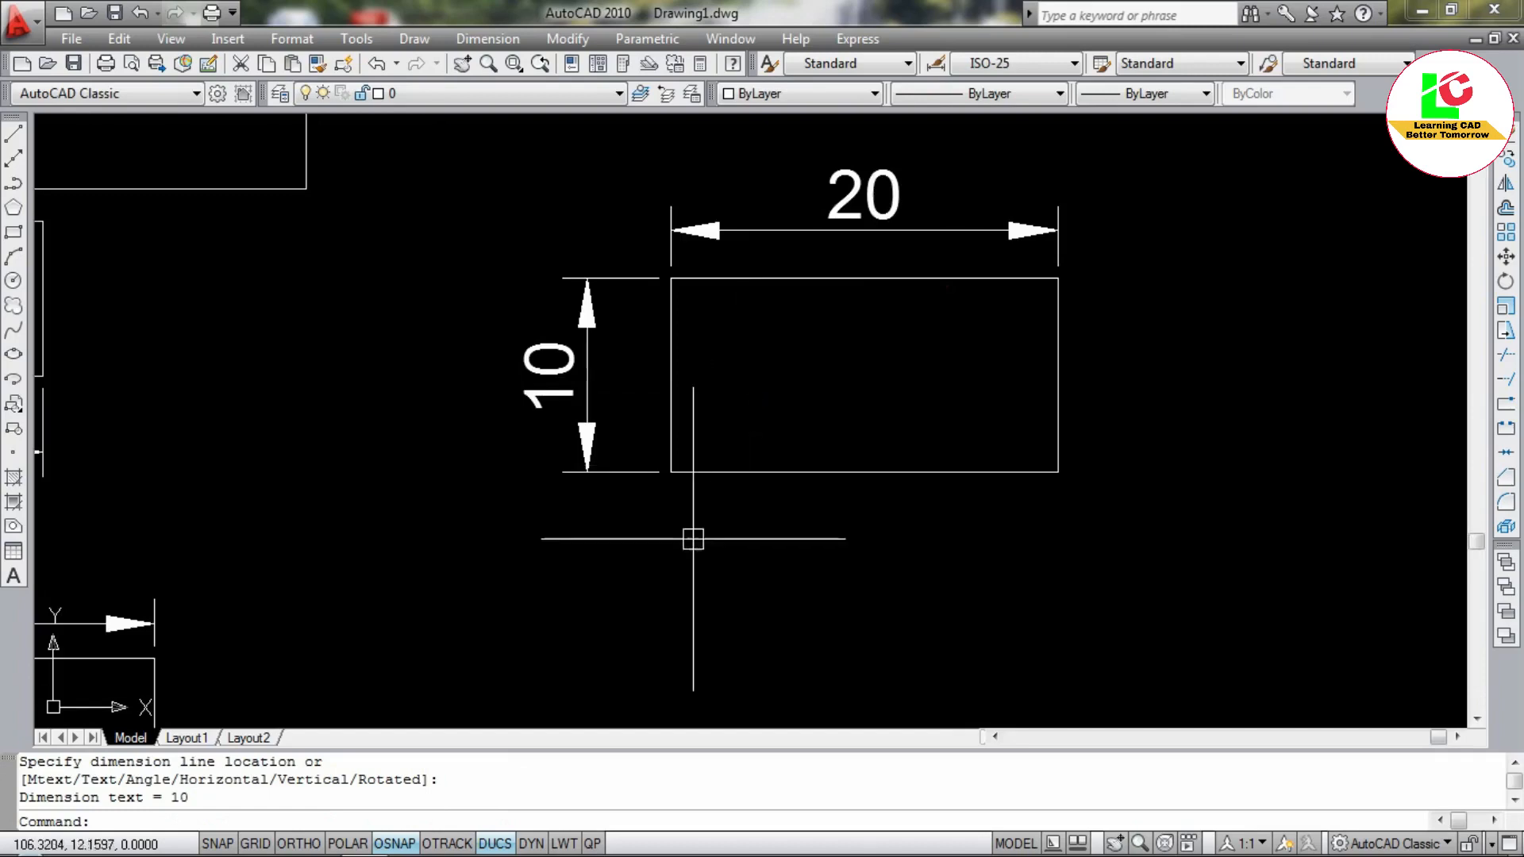
pyautogui.scroll(-2, 693, 539)
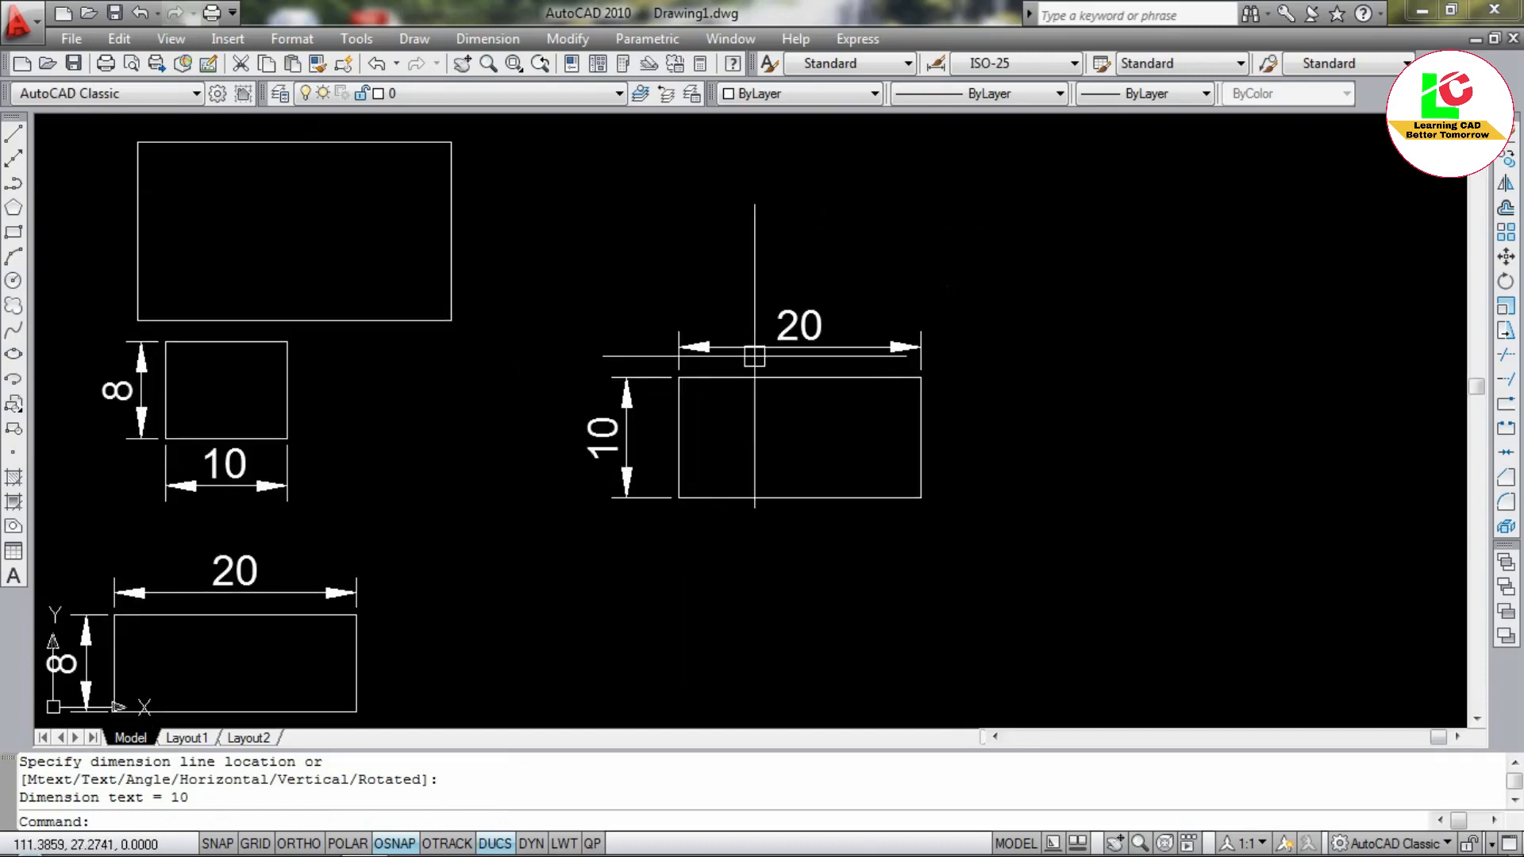
pyautogui.scroll(2, 771, 393)
pyautogui.scroll(-2, 771, 394)
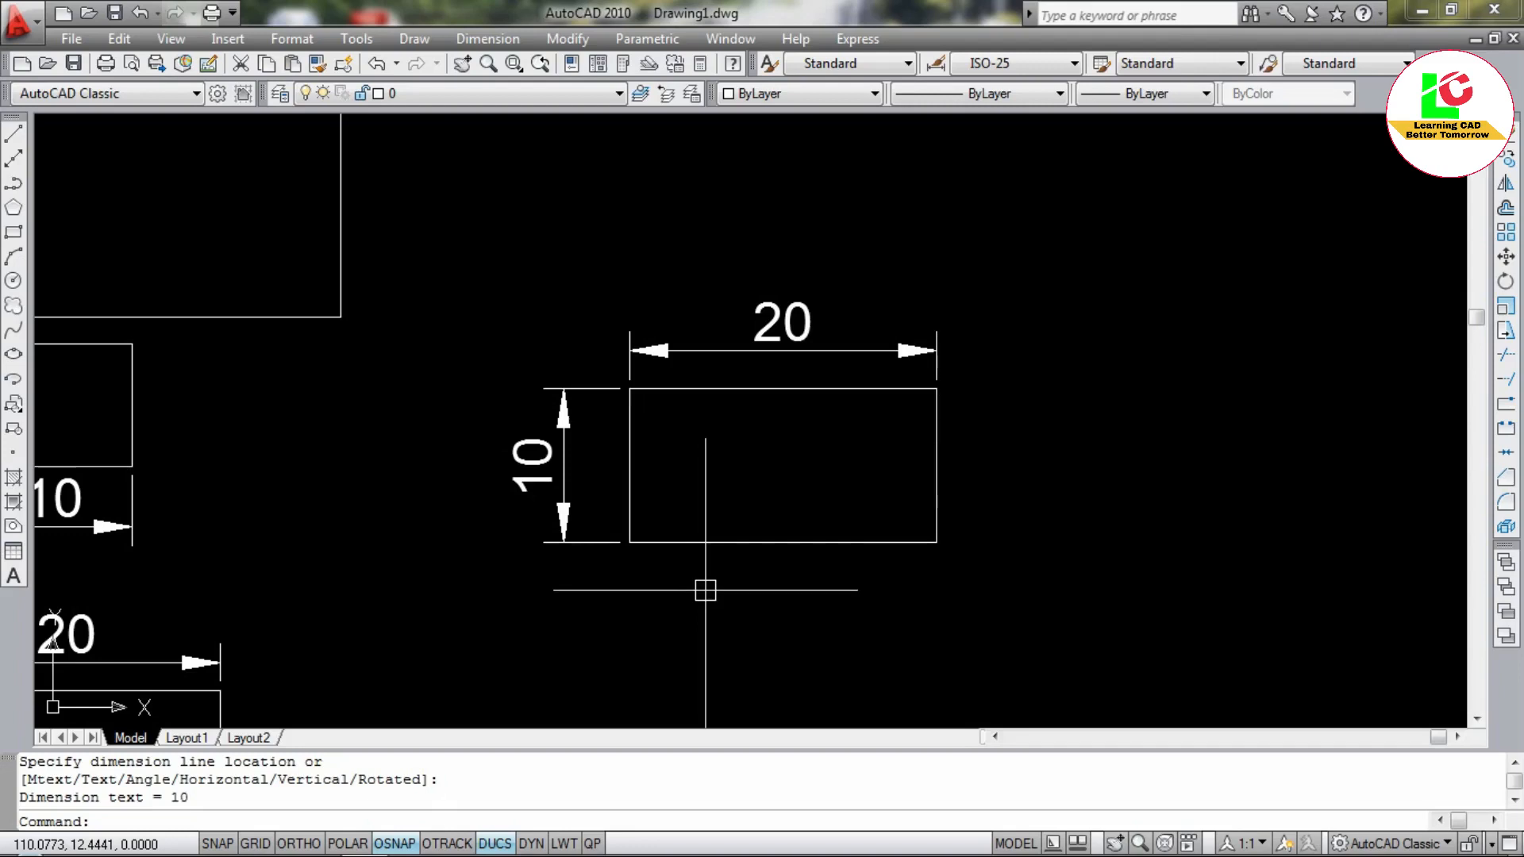
pyautogui.click(701, 548)
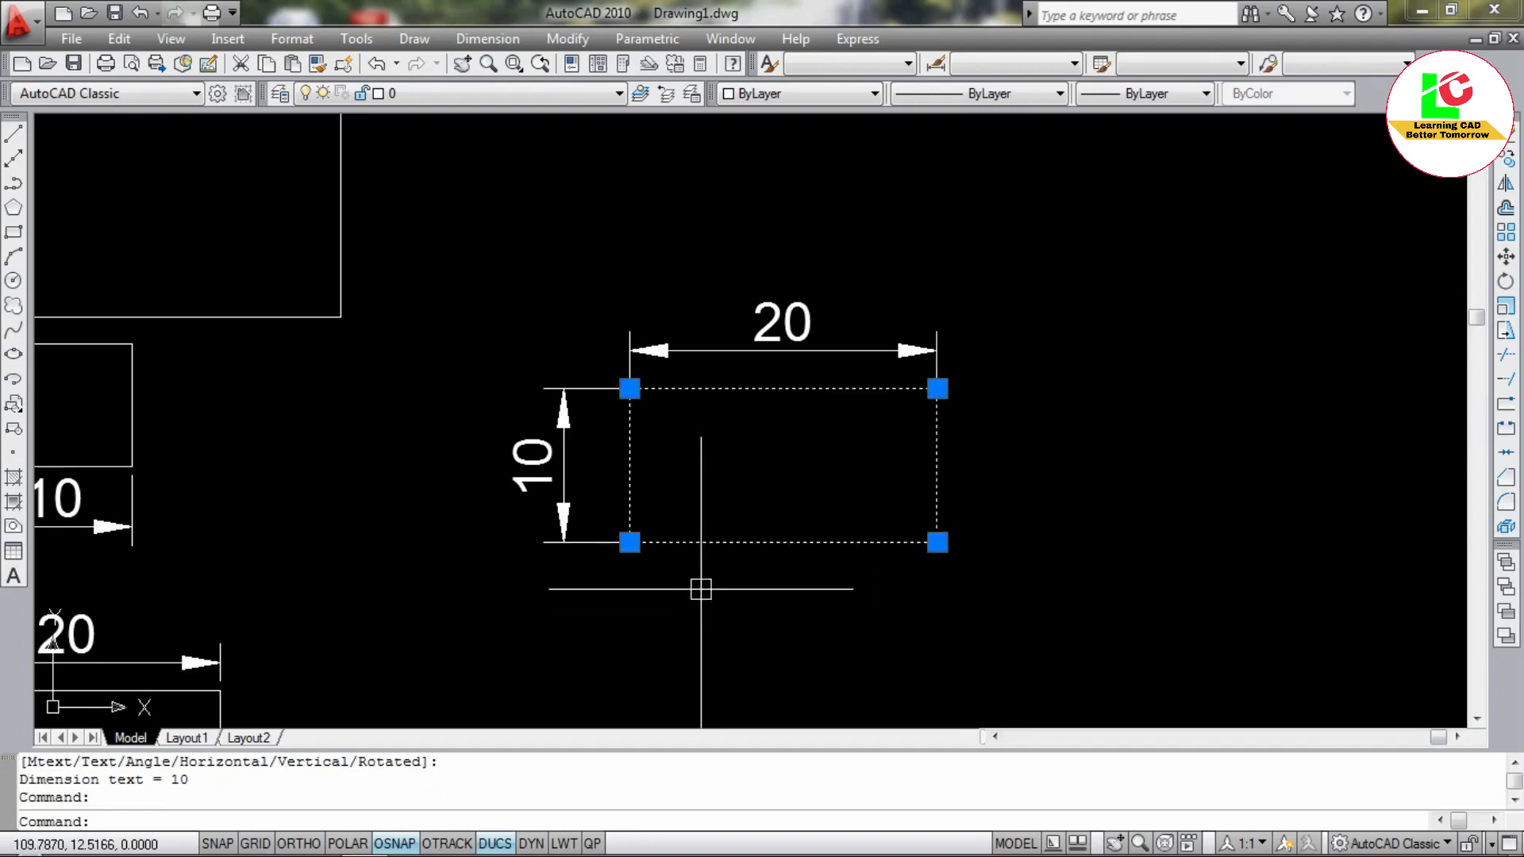
pyautogui.rightClick(700, 548)
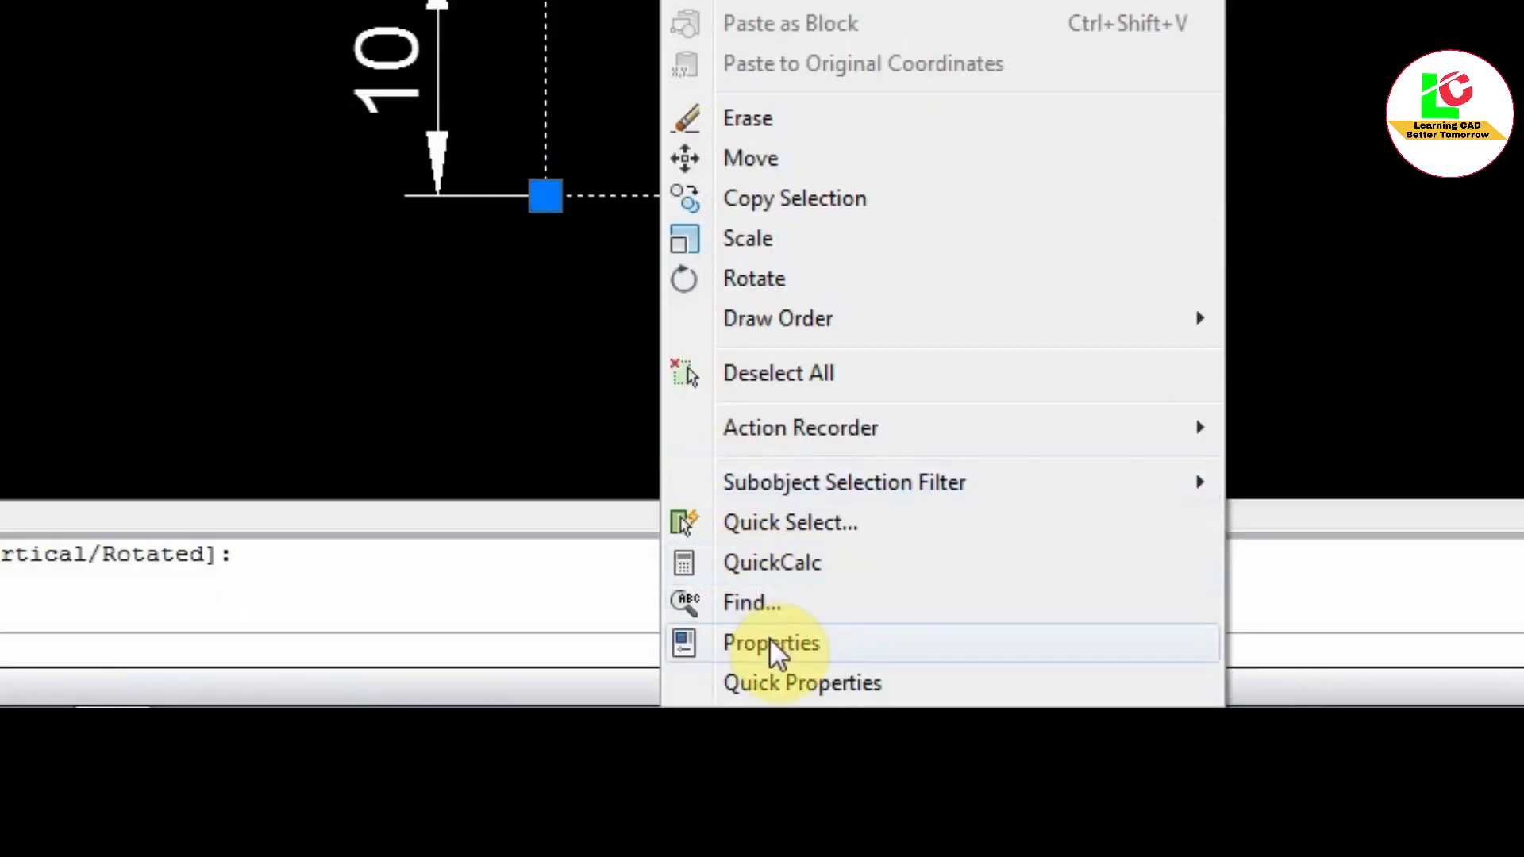
pyautogui.click(769, 641)
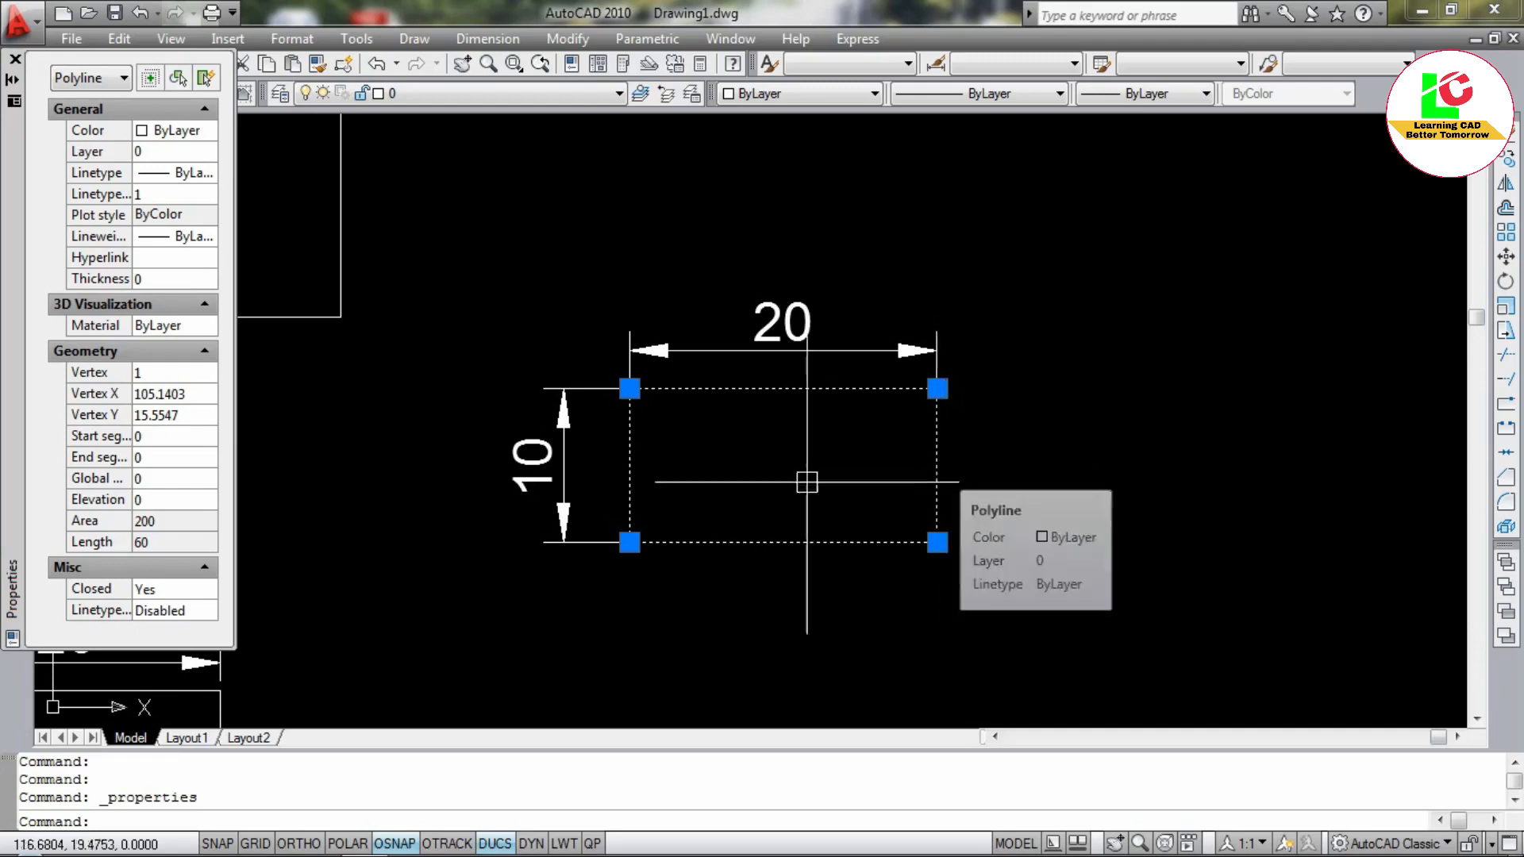
pyautogui.click(16, 59)
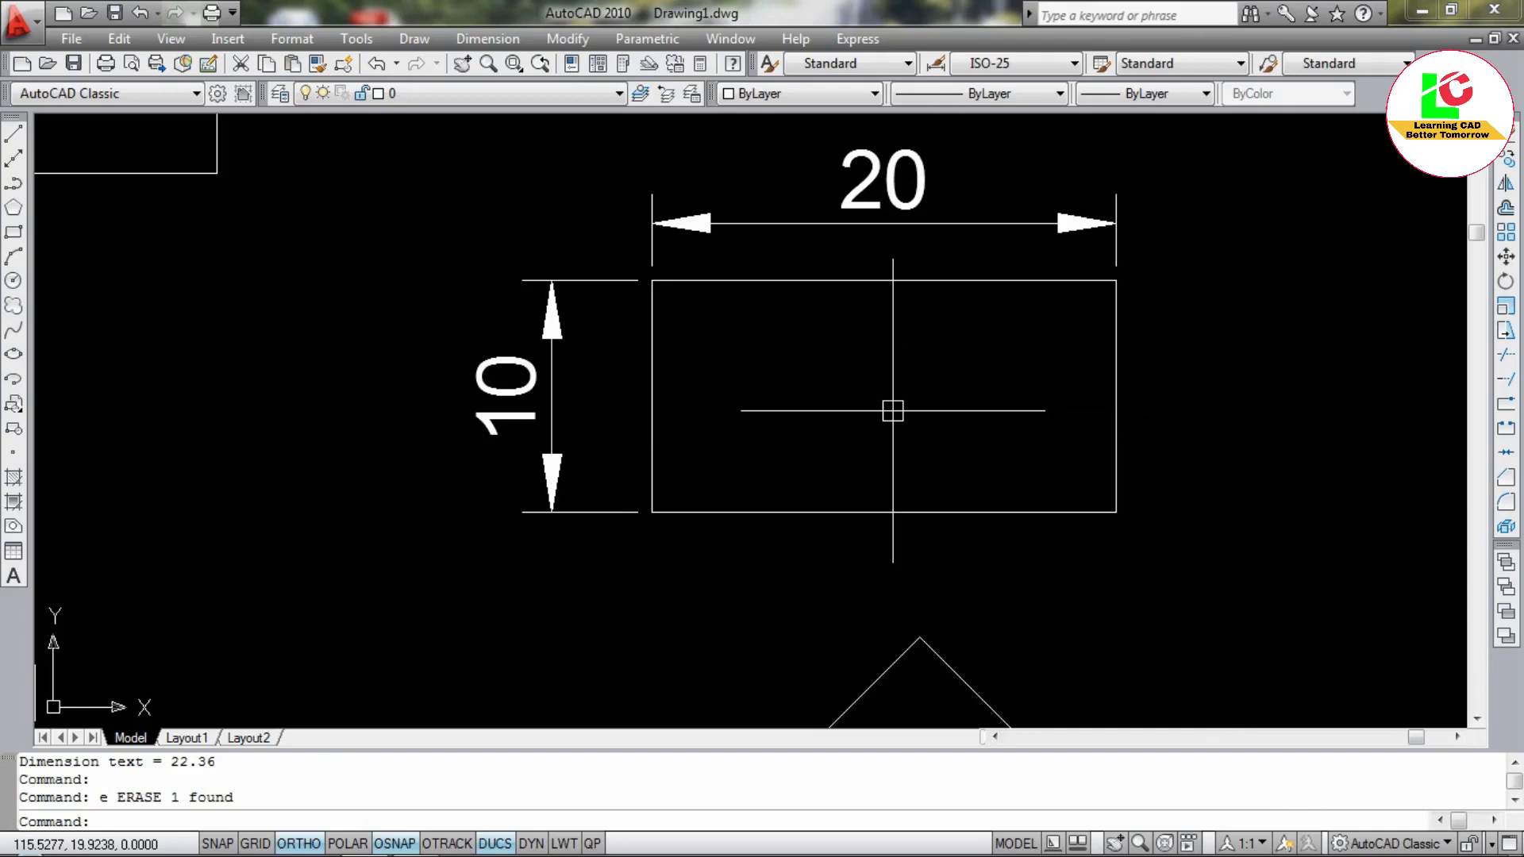
# Add an aligned dimension along the diagonal of the rectangle drawn by area, from its upper-left to lower-right corner, and erase it.
pyautogui.click(489, 39)
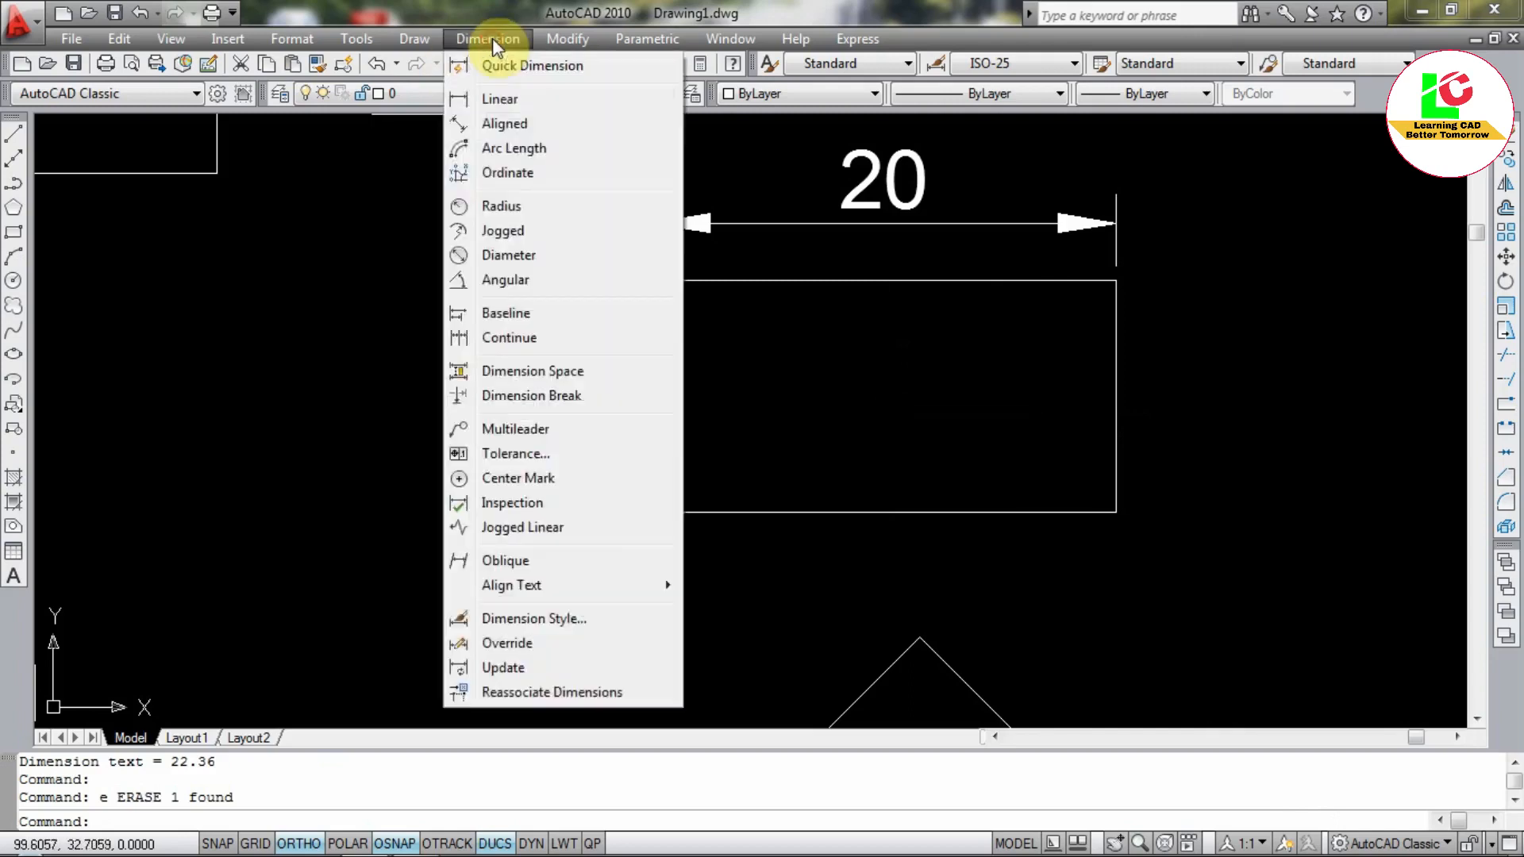
pyautogui.click(524, 126)
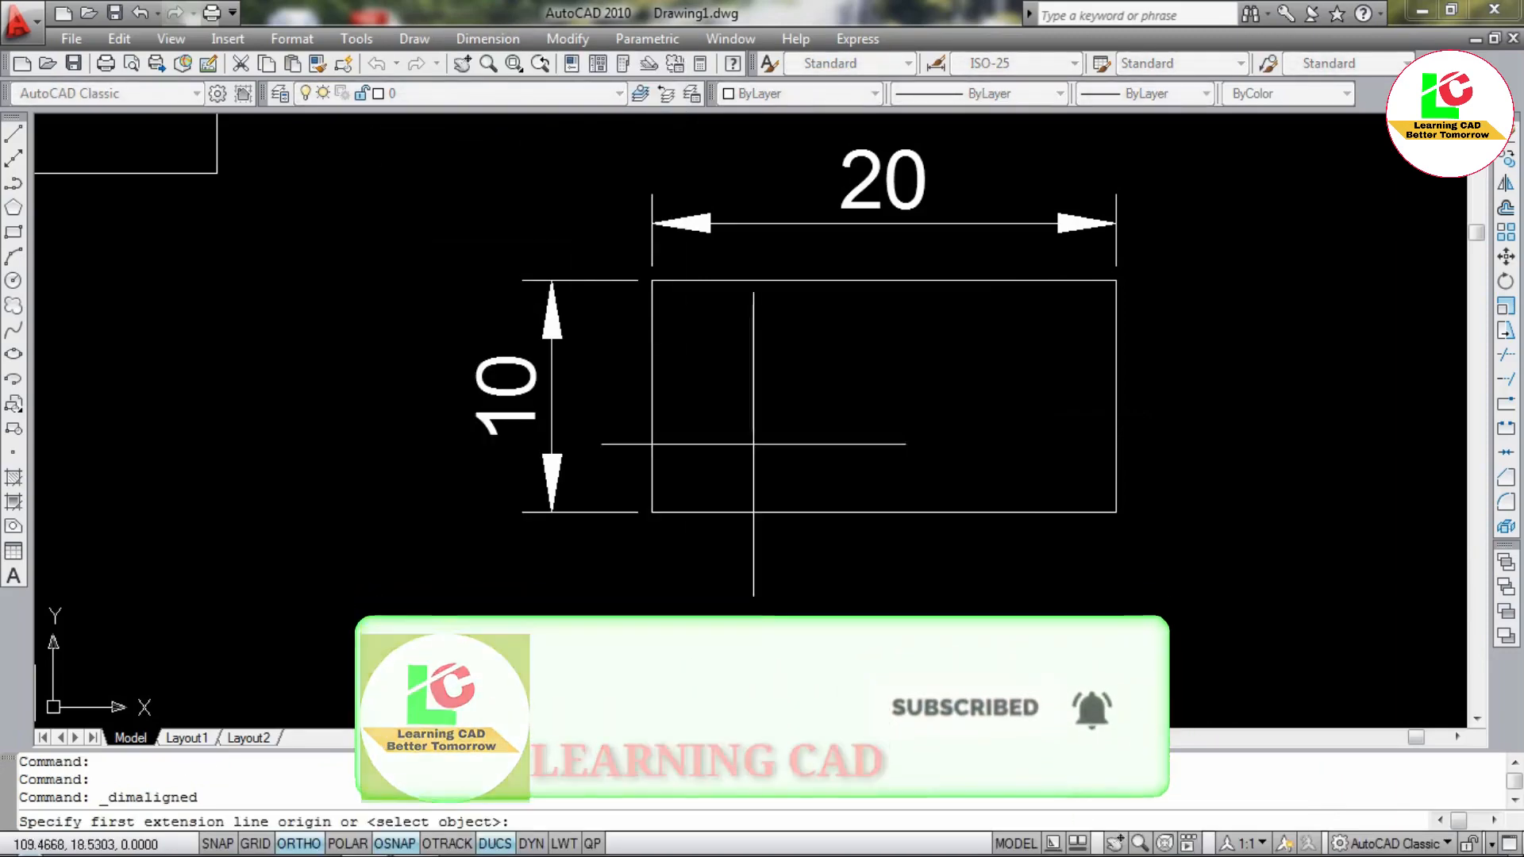
pyautogui.click(653, 280)
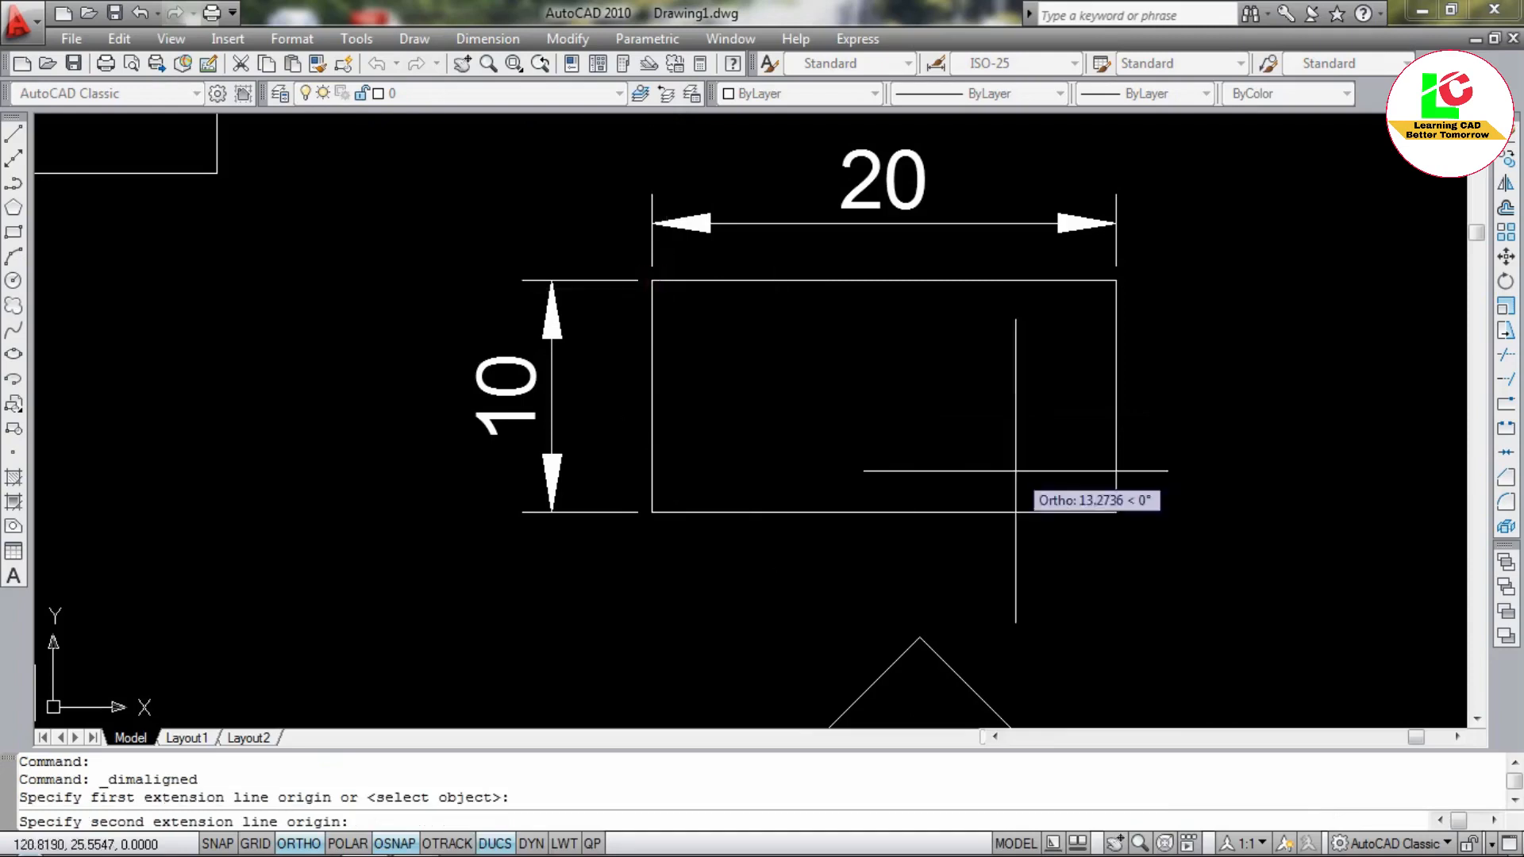
pyautogui.click(1116, 512)
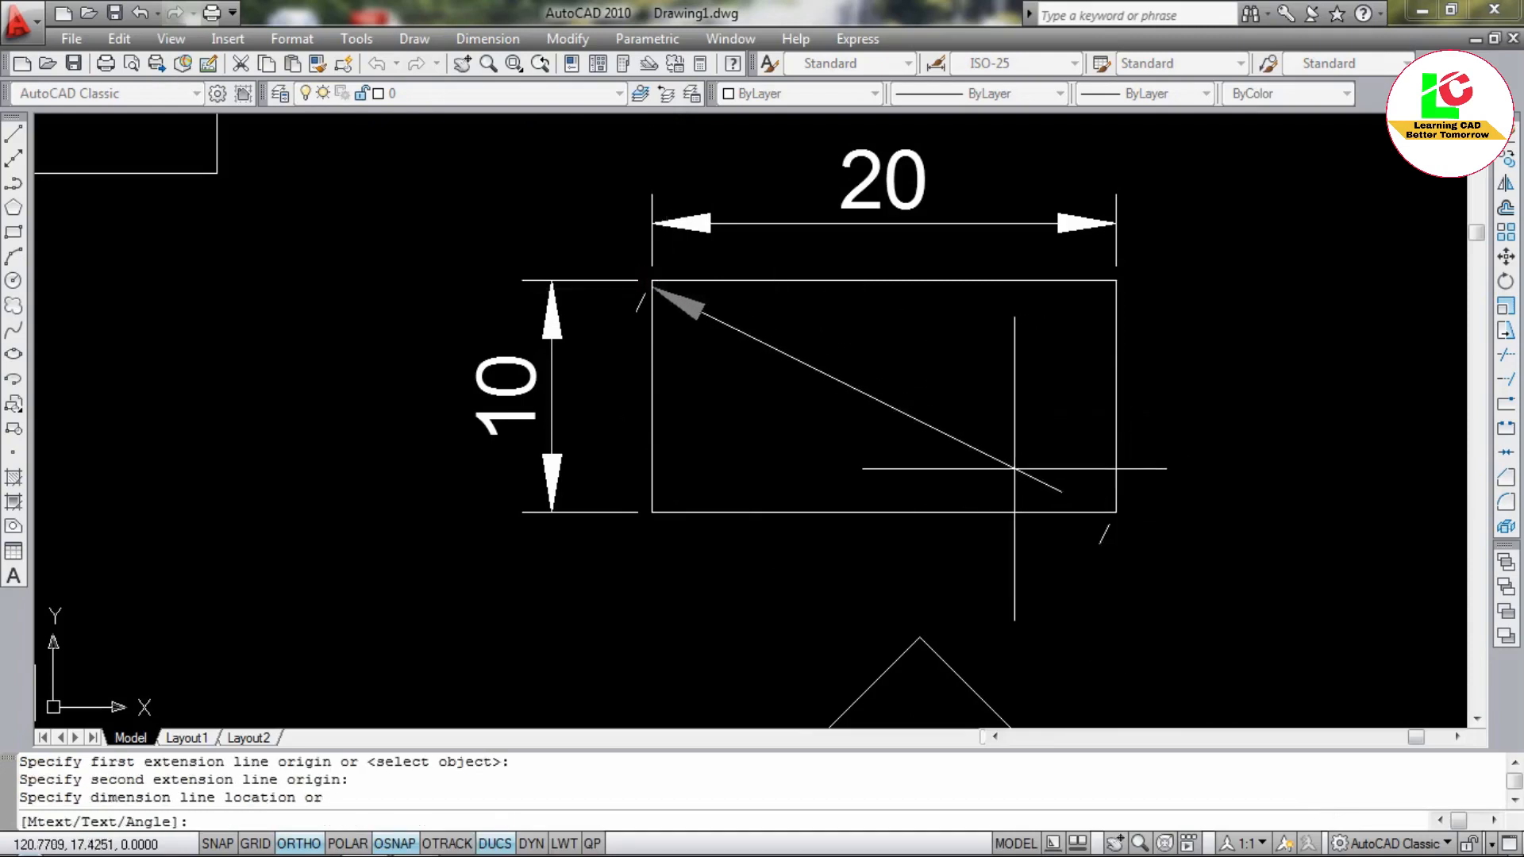
pyautogui.click(1014, 459)
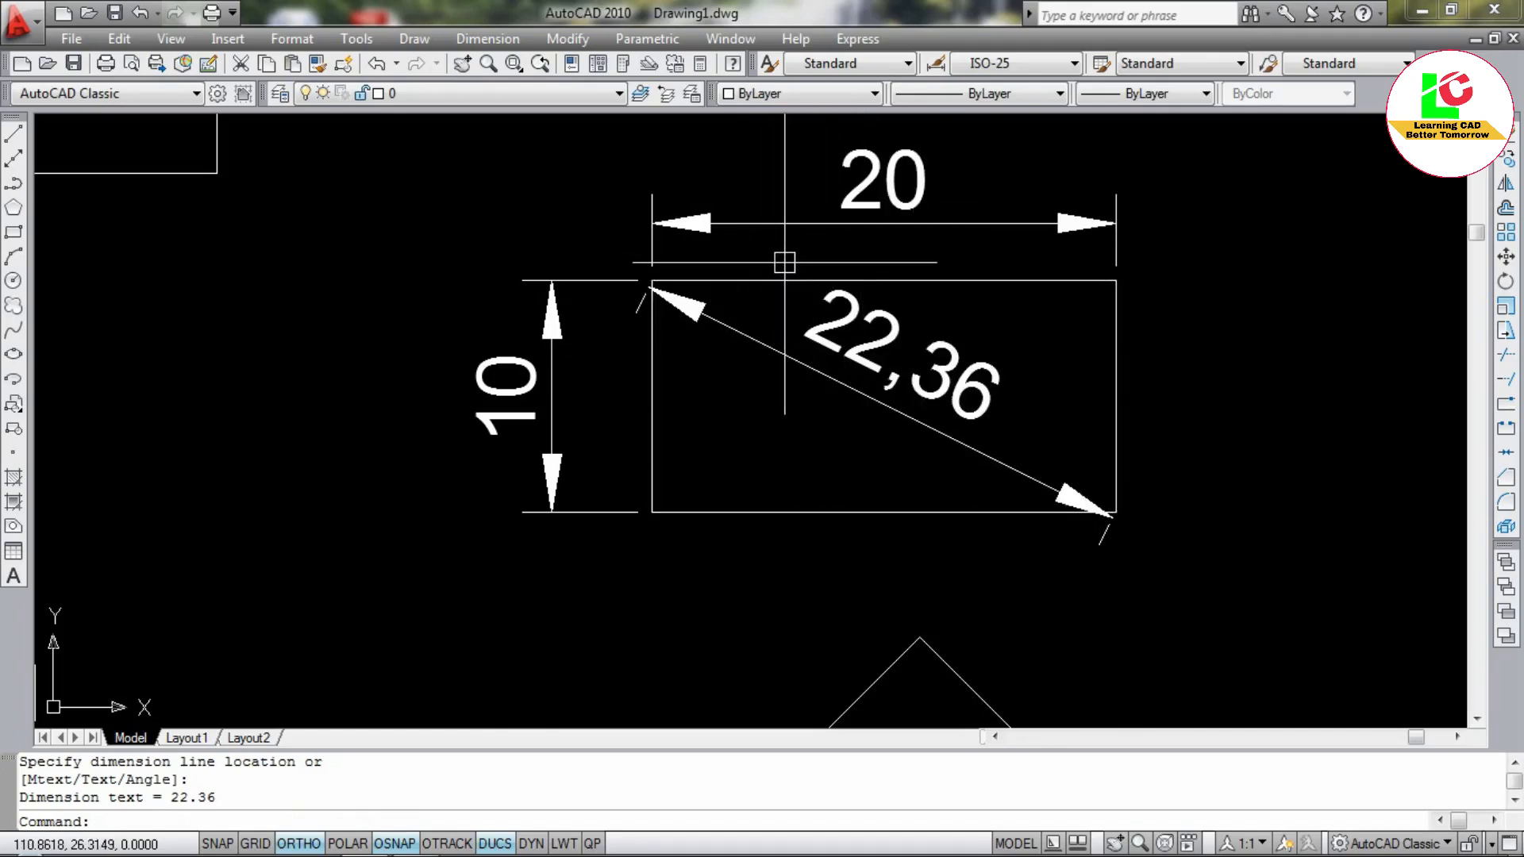
pyautogui.click(851, 311)
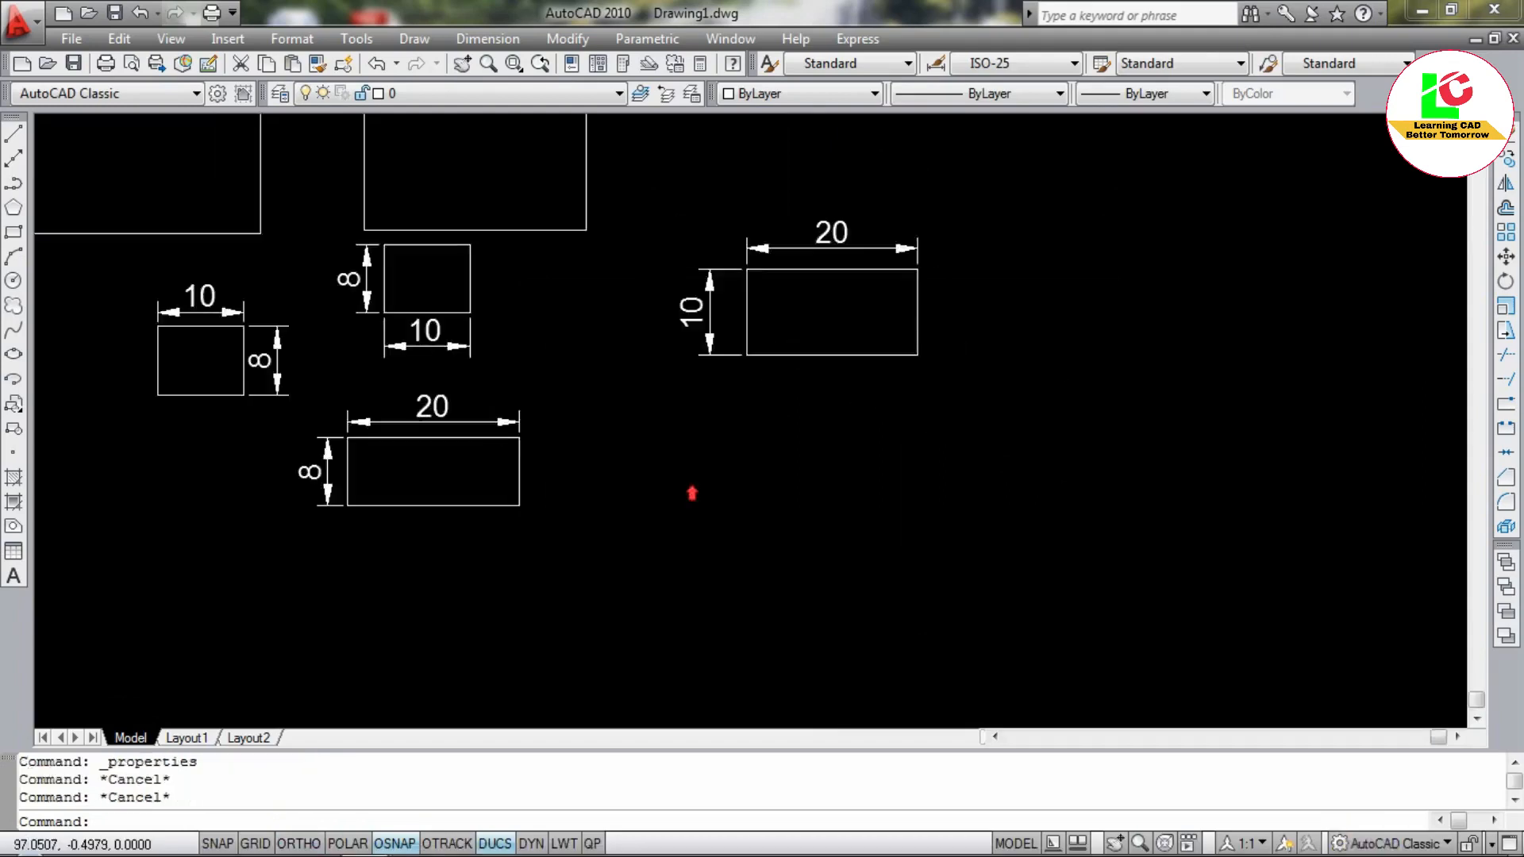
# Draw a rectangle with a rotation angle of 45 in the empty space below the rectangle drawn by area.
pyautogui.scroll(2, 712, 502)
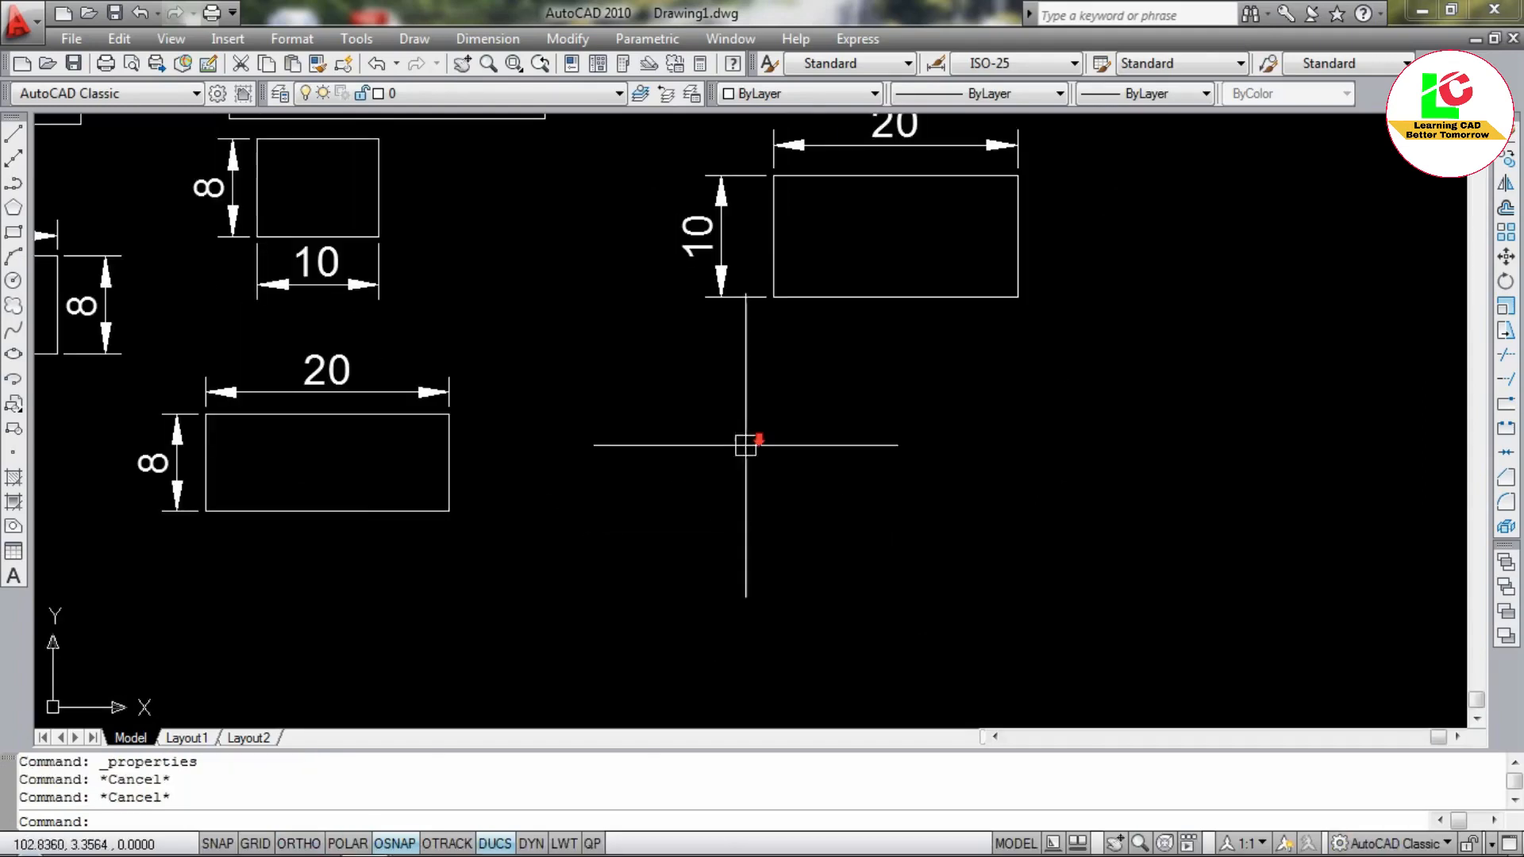
pyautogui.scroll(-1, 730, 524)
pyautogui.write('rec')
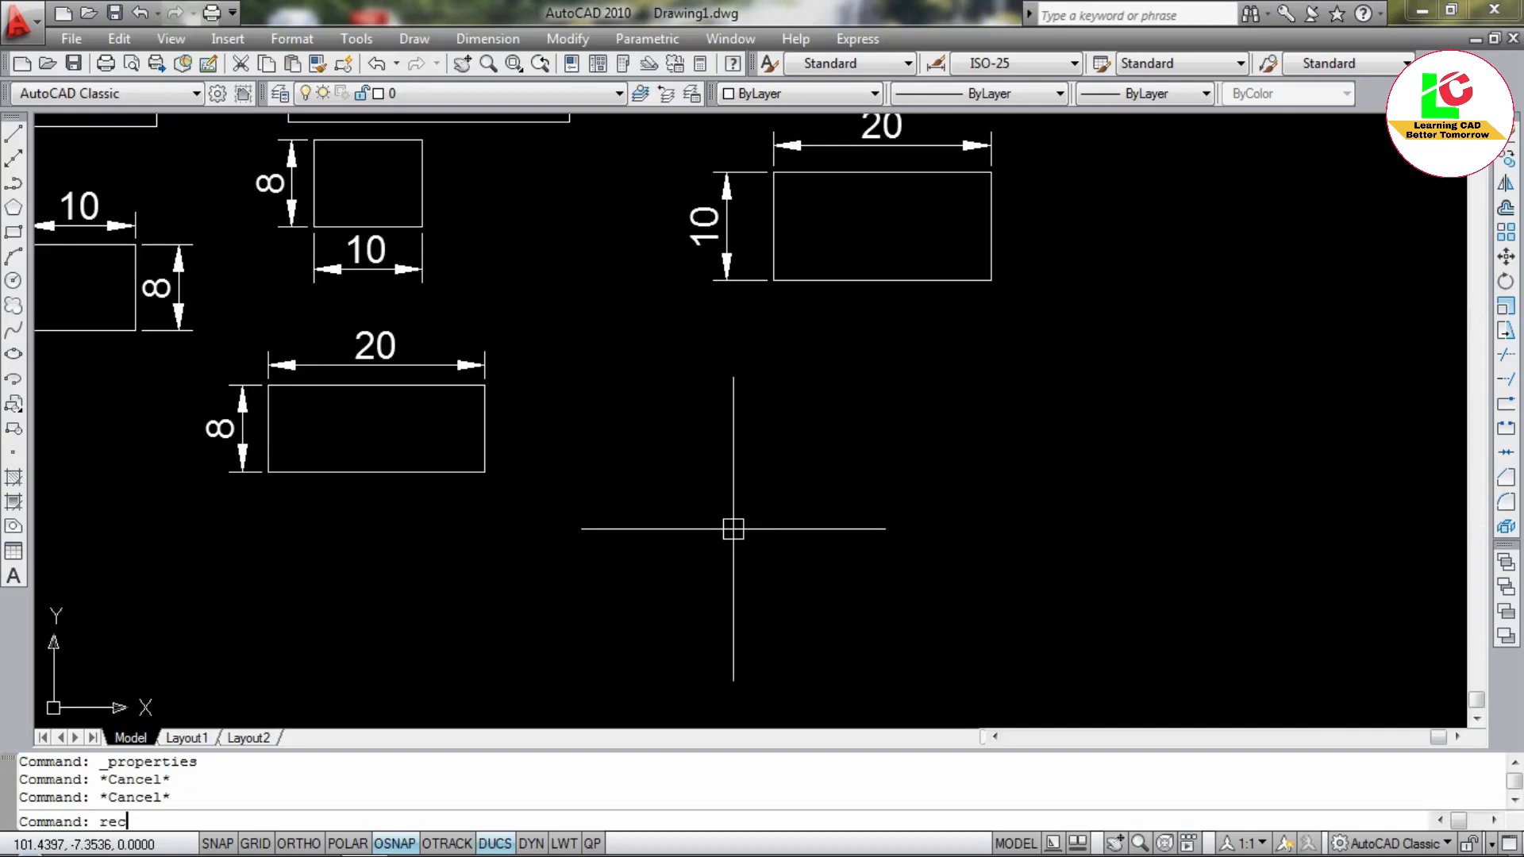
pyautogui.press('Return')
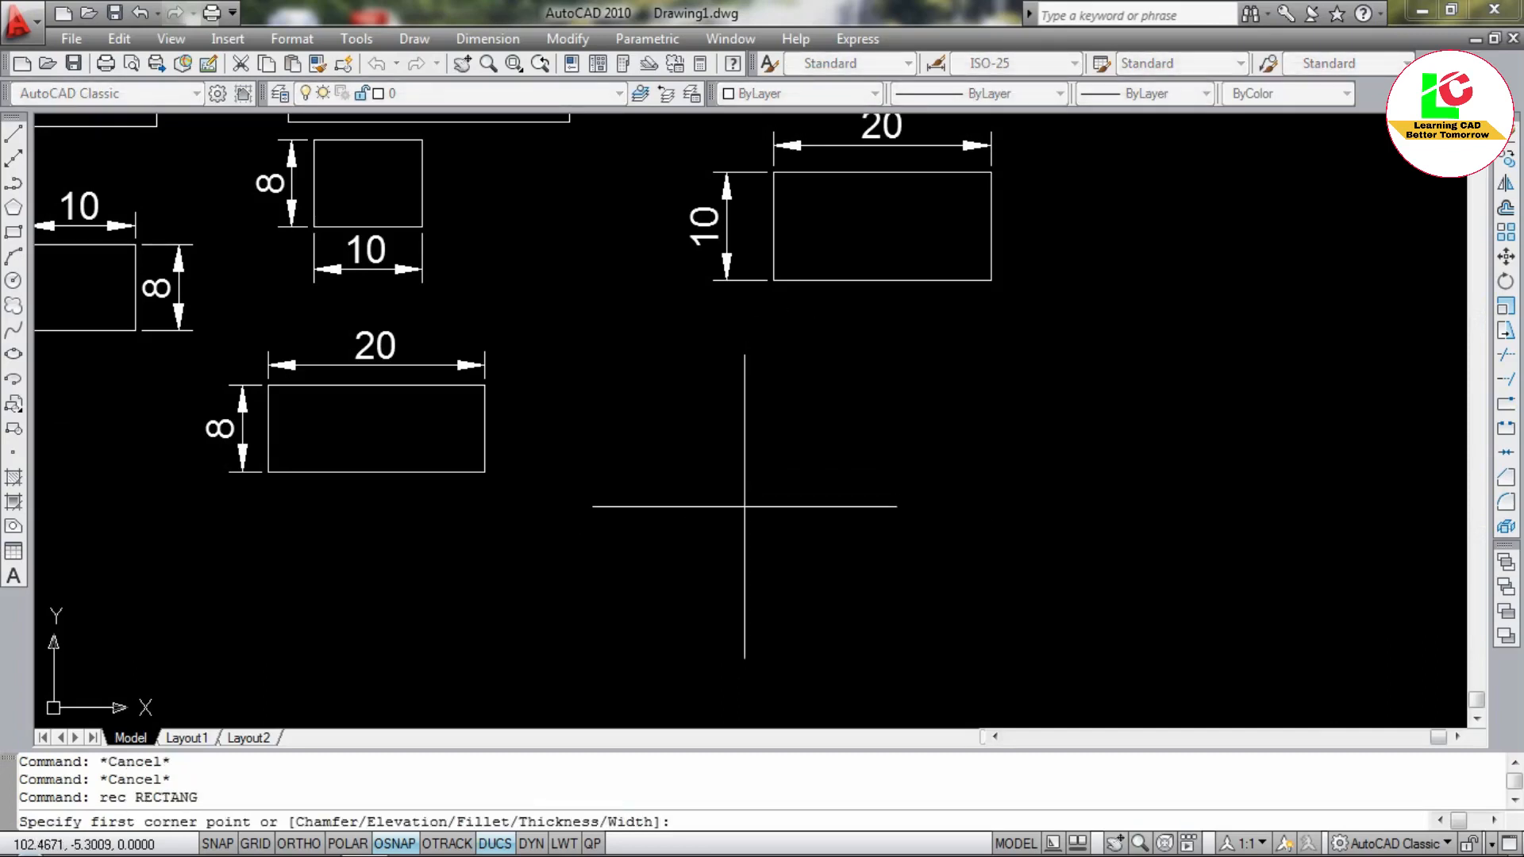
pyautogui.click(739, 499)
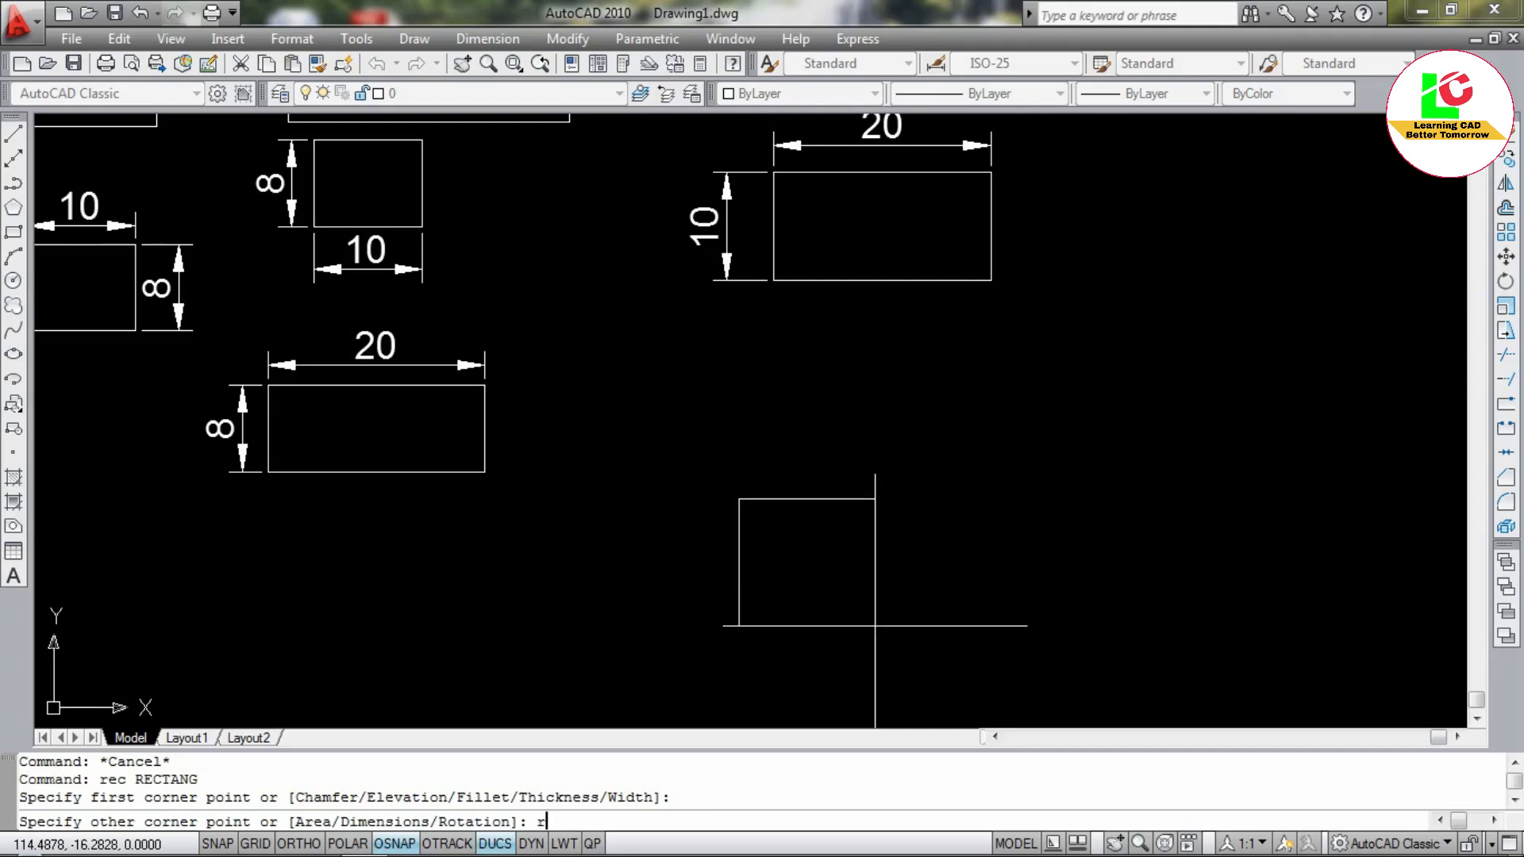
pyautogui.press('Return')
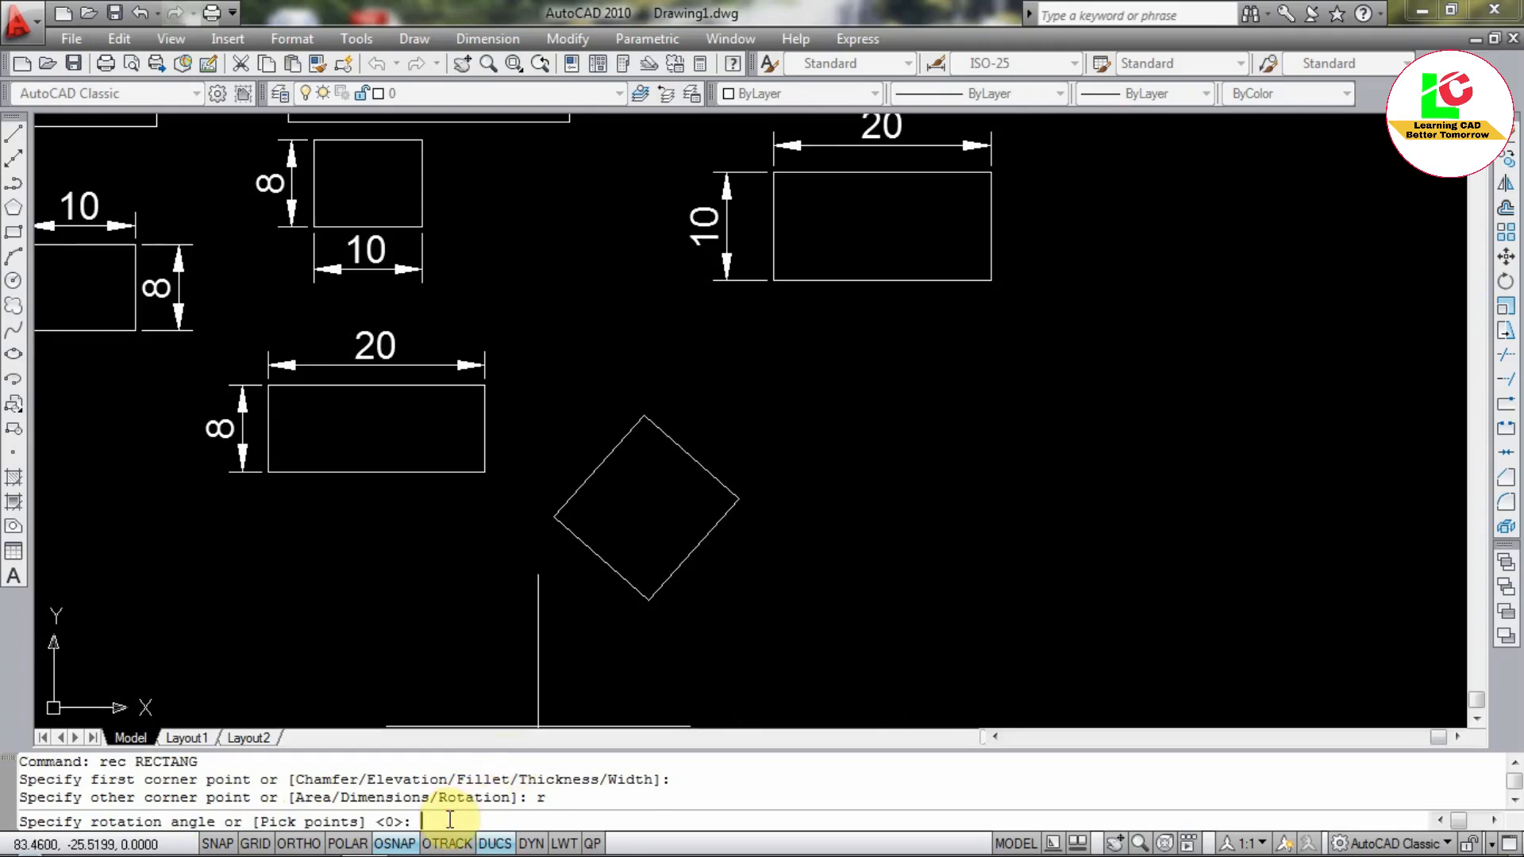
pyautogui.press('Return')
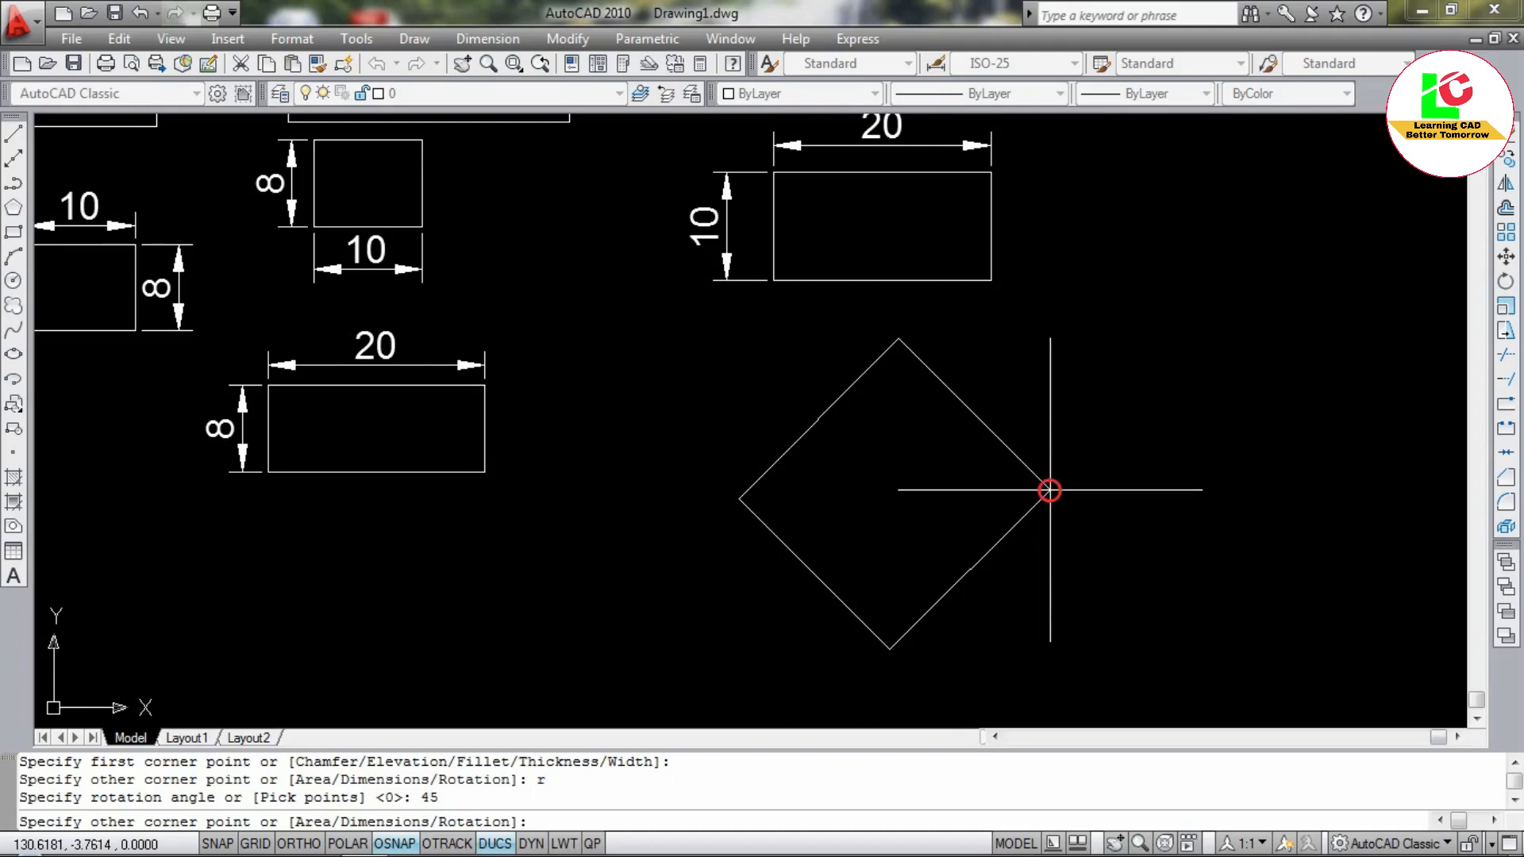
pyautogui.click(1049, 489)
# Draw a horizontal line rightward from the lowest corner of the rotated rectangle, with Ortho on.
pyautogui.scroll(-2, 992, 435)
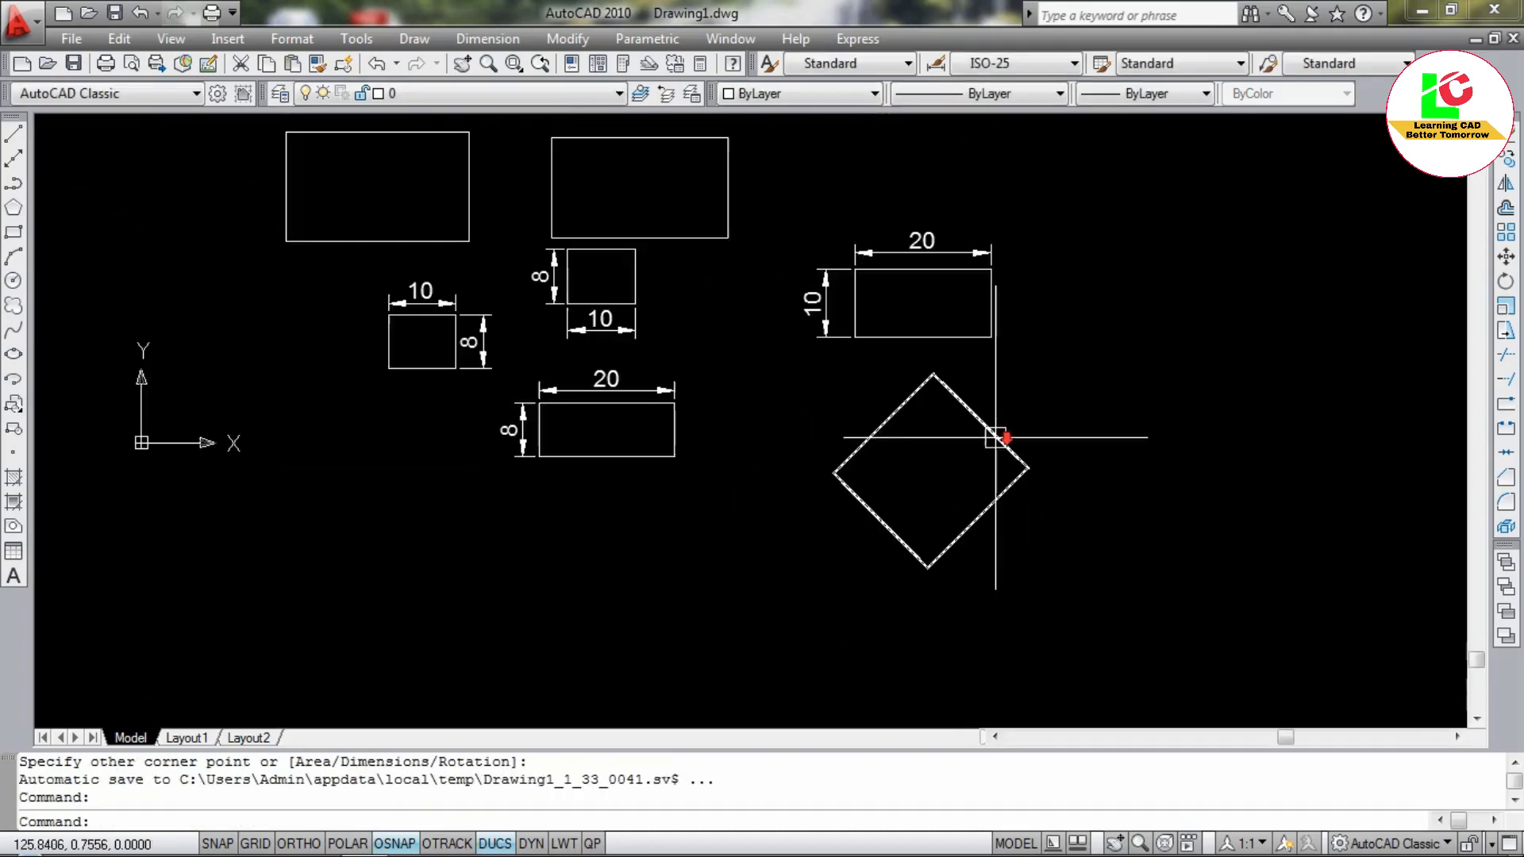
pyautogui.scroll(2, 967, 547)
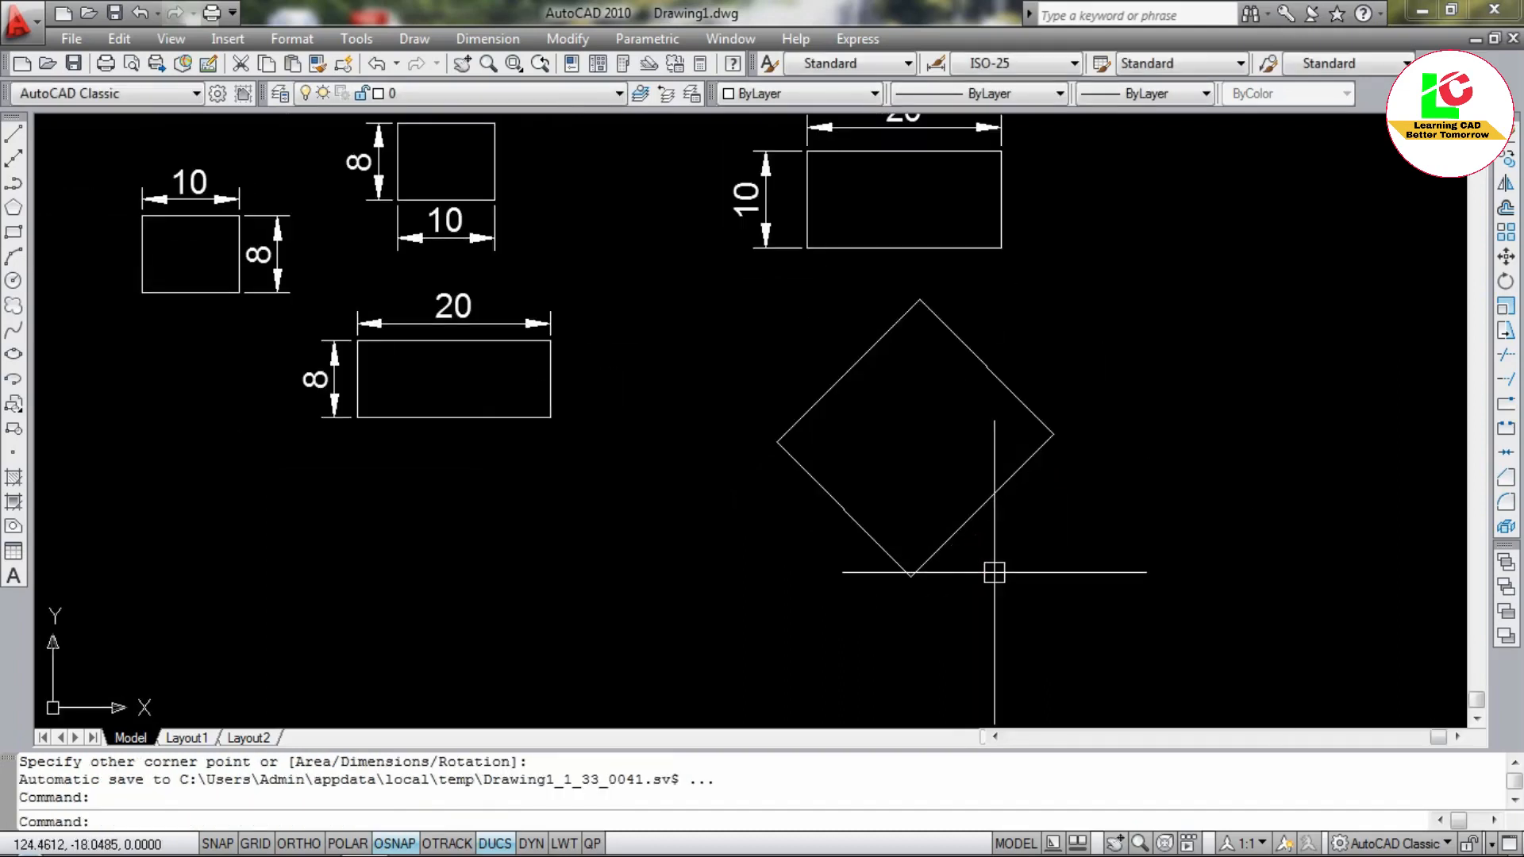
pyautogui.click(15, 139)
pyautogui.click(911, 576)
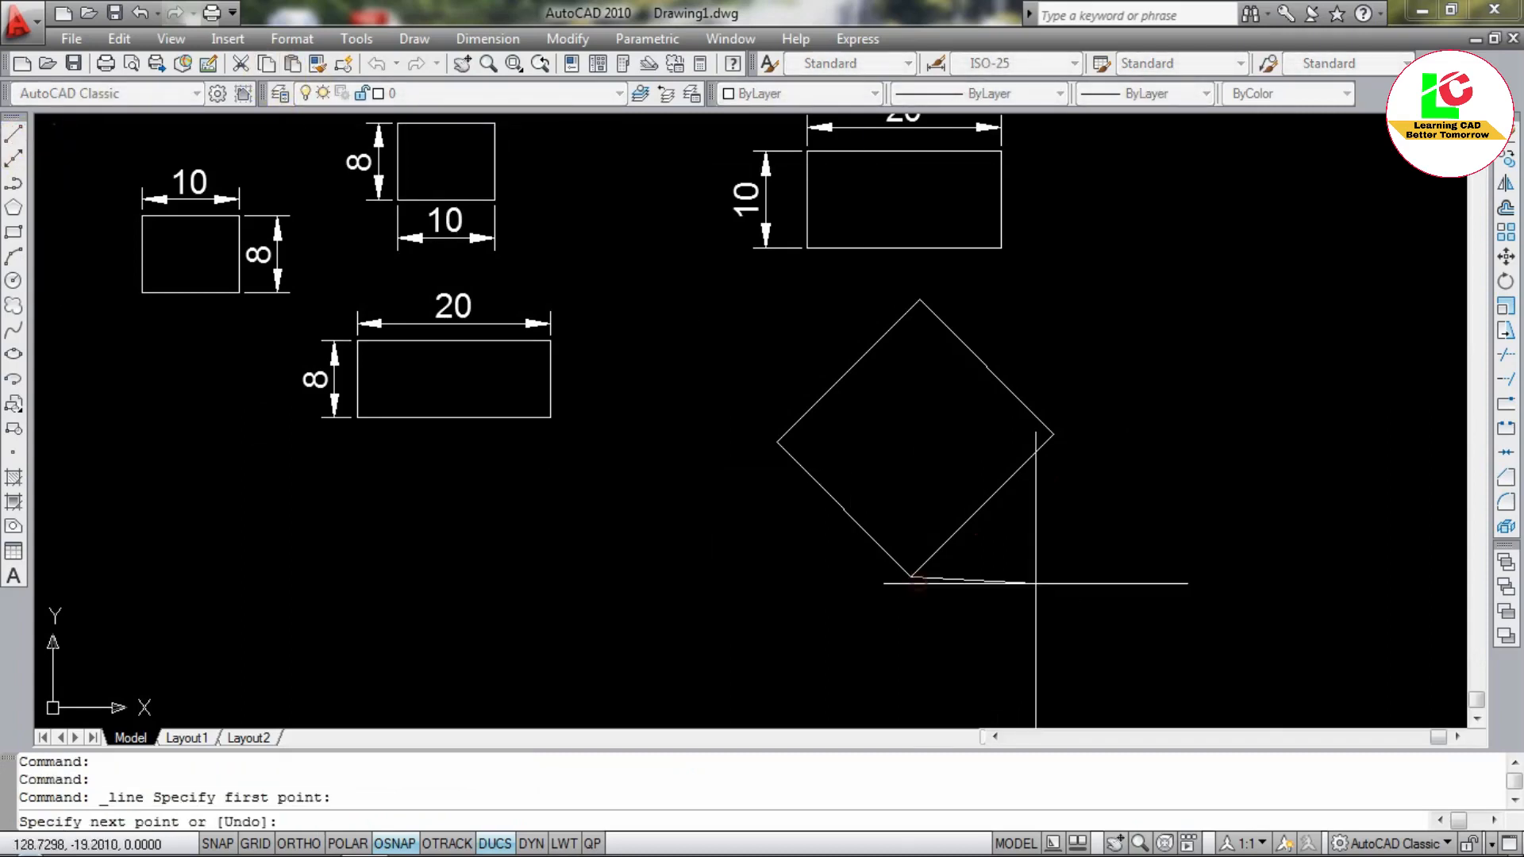
pyautogui.press('F8')
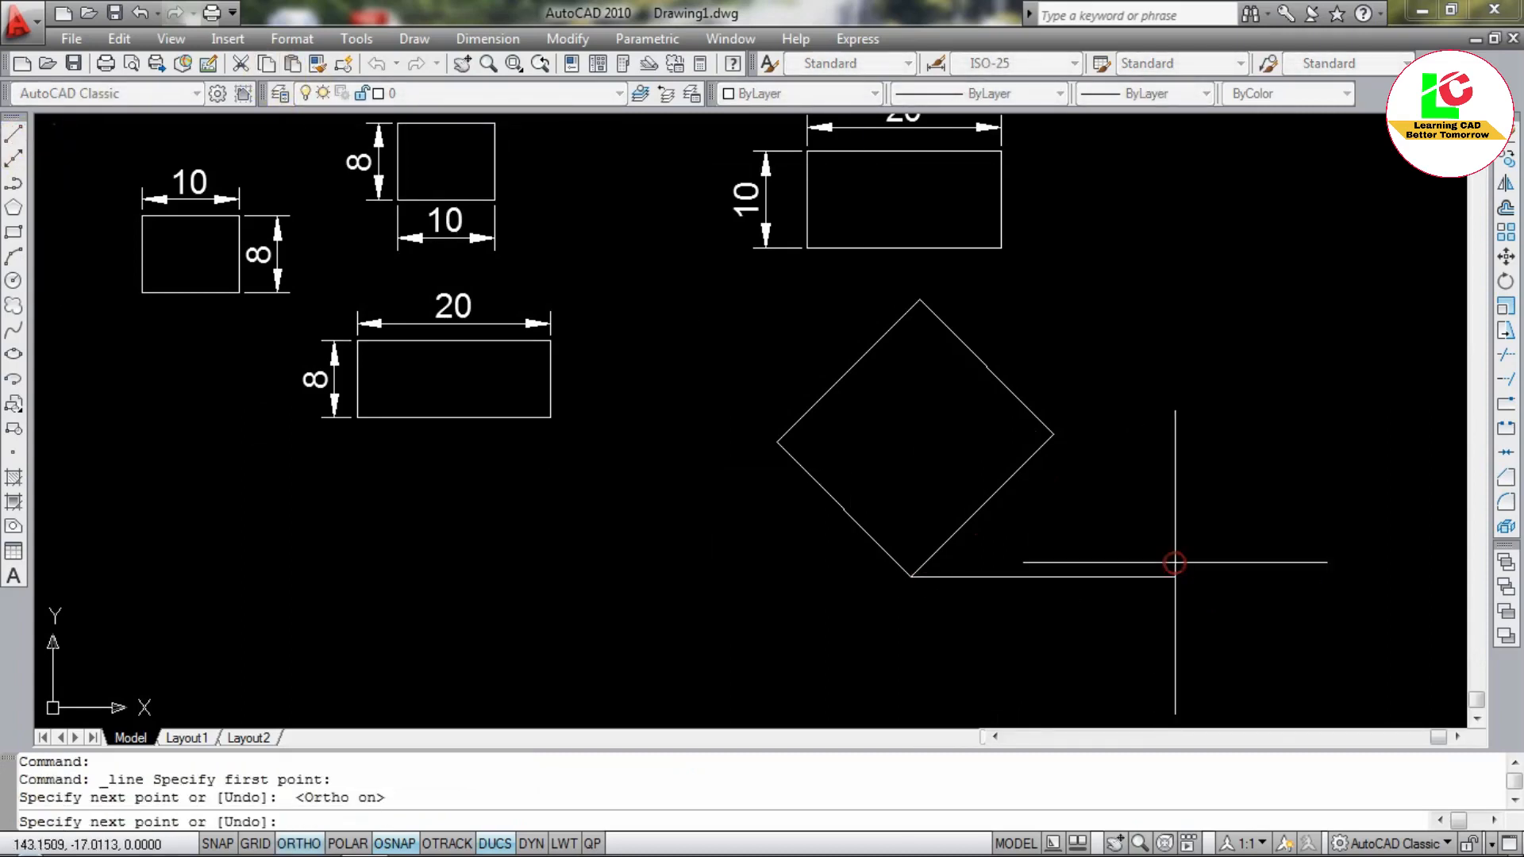
pyautogui.press('Escape')
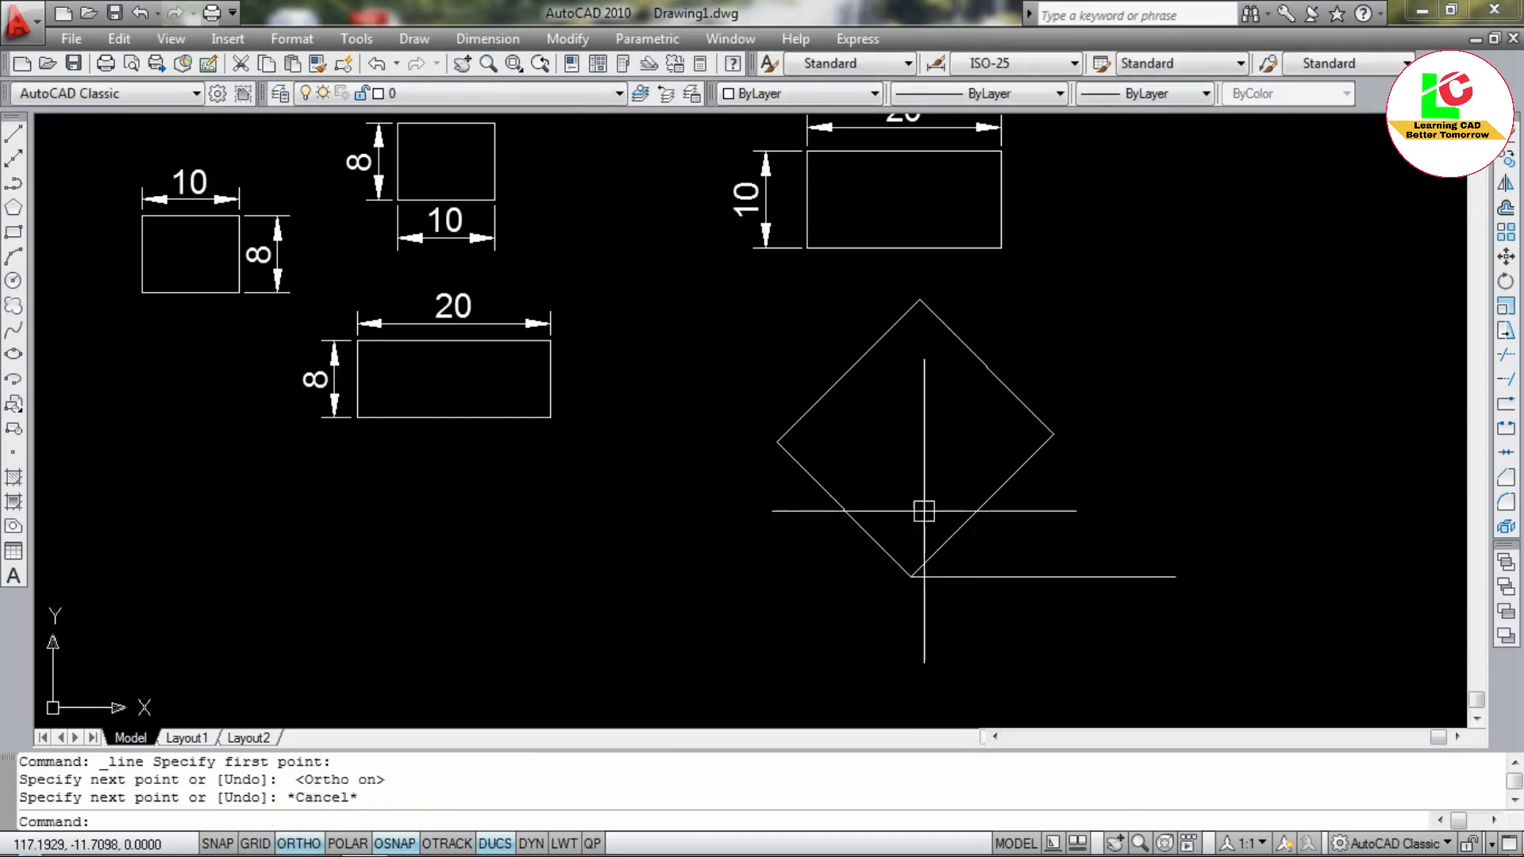
# Add an angular dimension between the horizontal line and the lower-right edge of the rotated rectangle.
pyautogui.scroll(3, 980, 598)
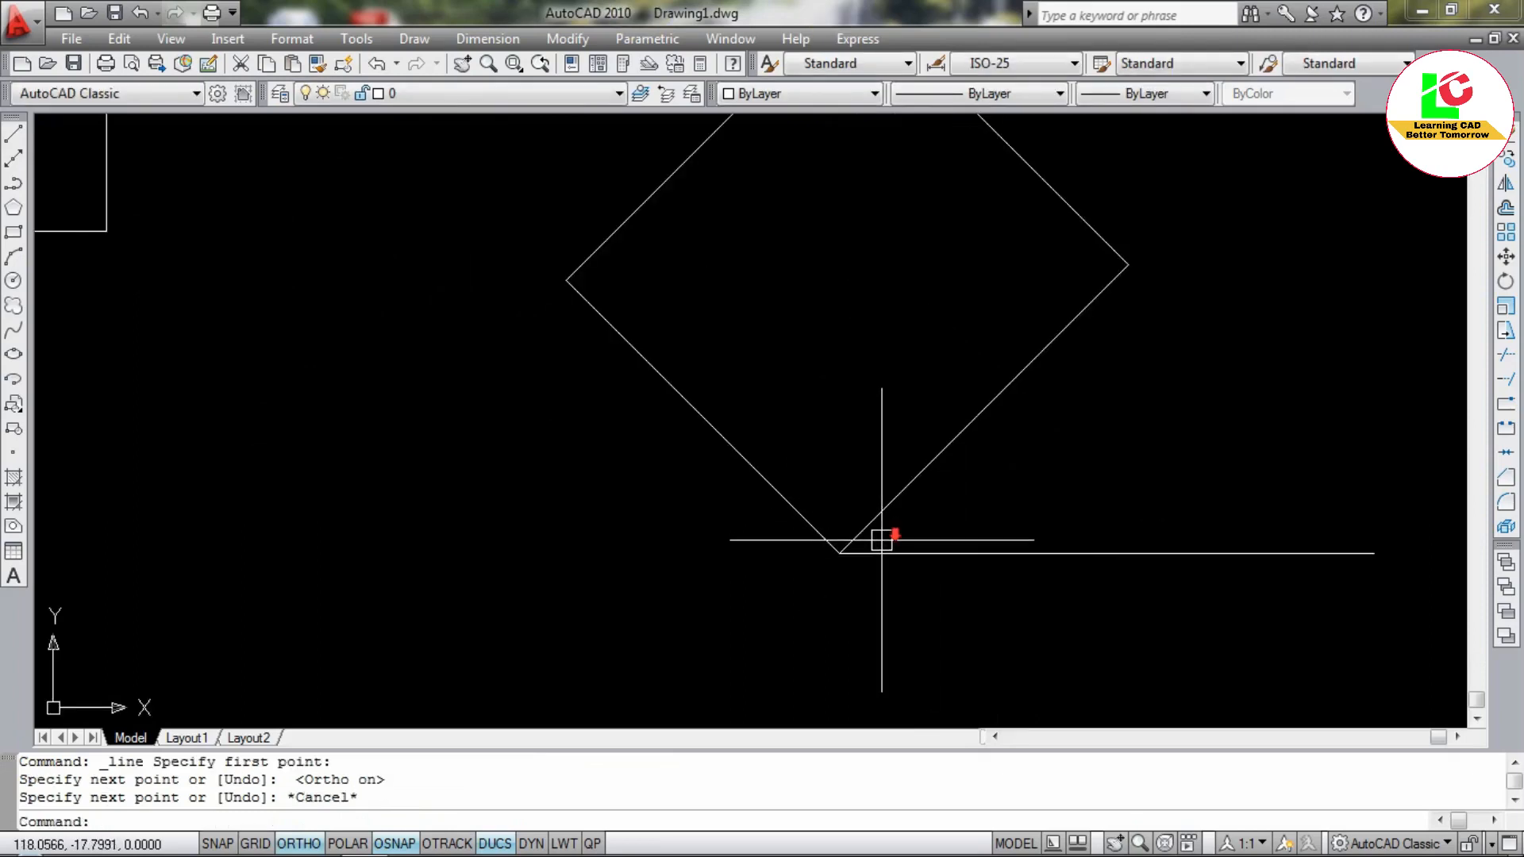
pyautogui.scroll(-2, 881, 536)
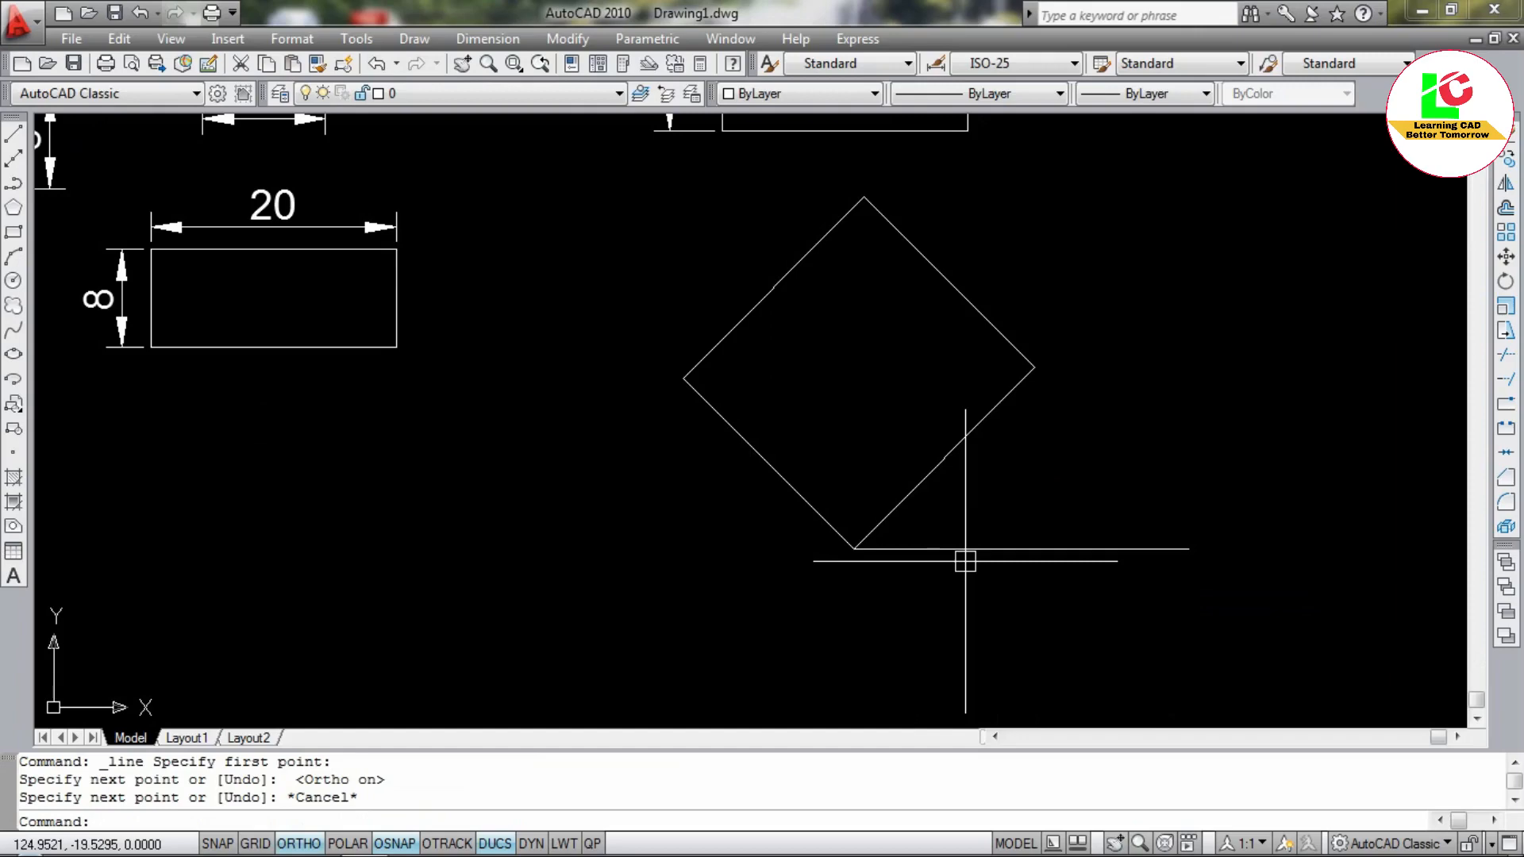
pyautogui.click(488, 38)
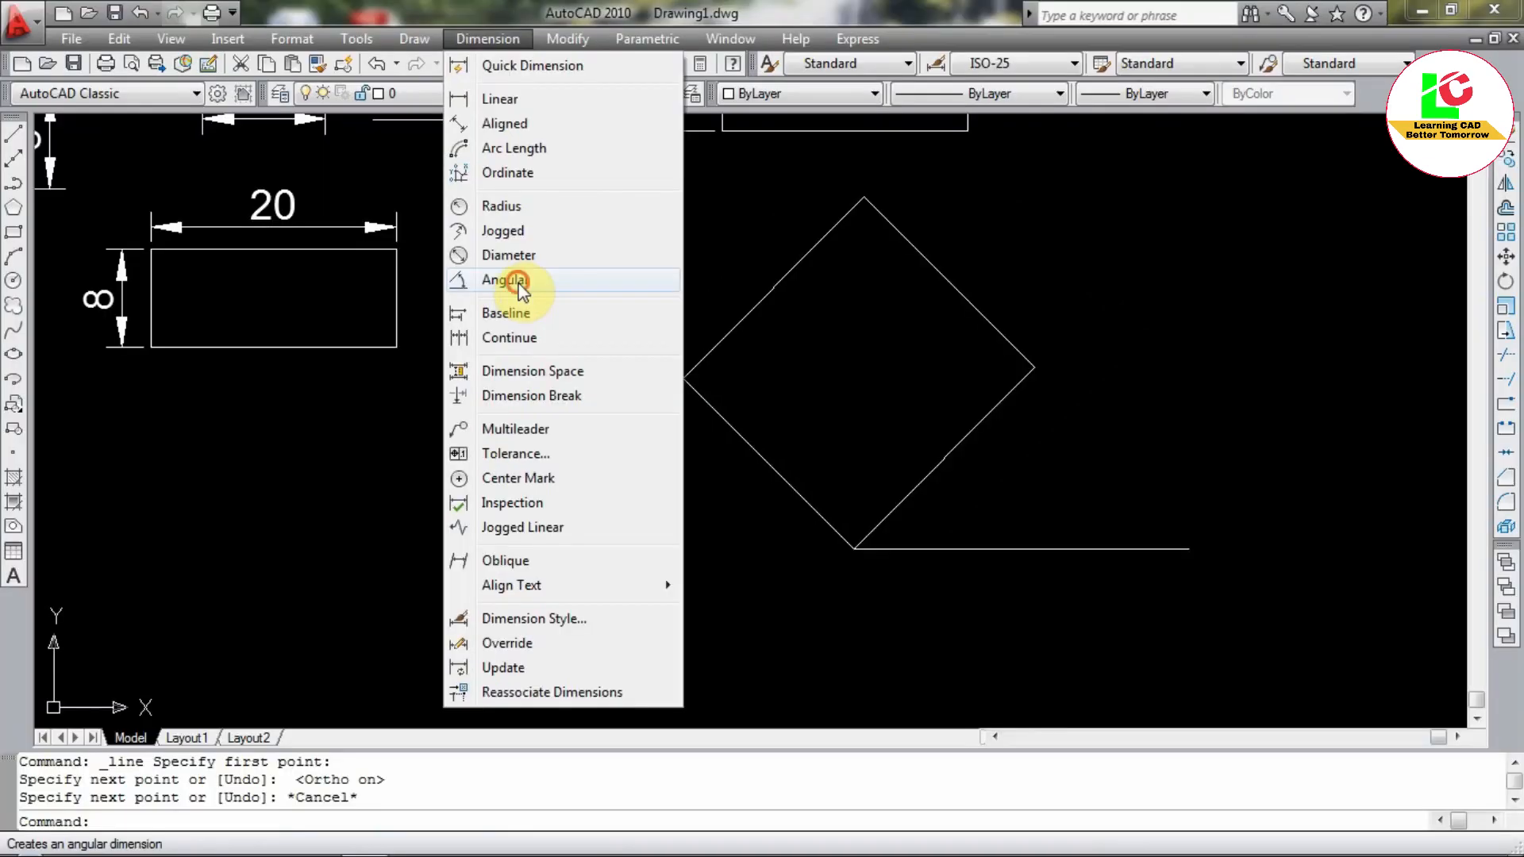
pyautogui.click(518, 286)
pyautogui.click(926, 546)
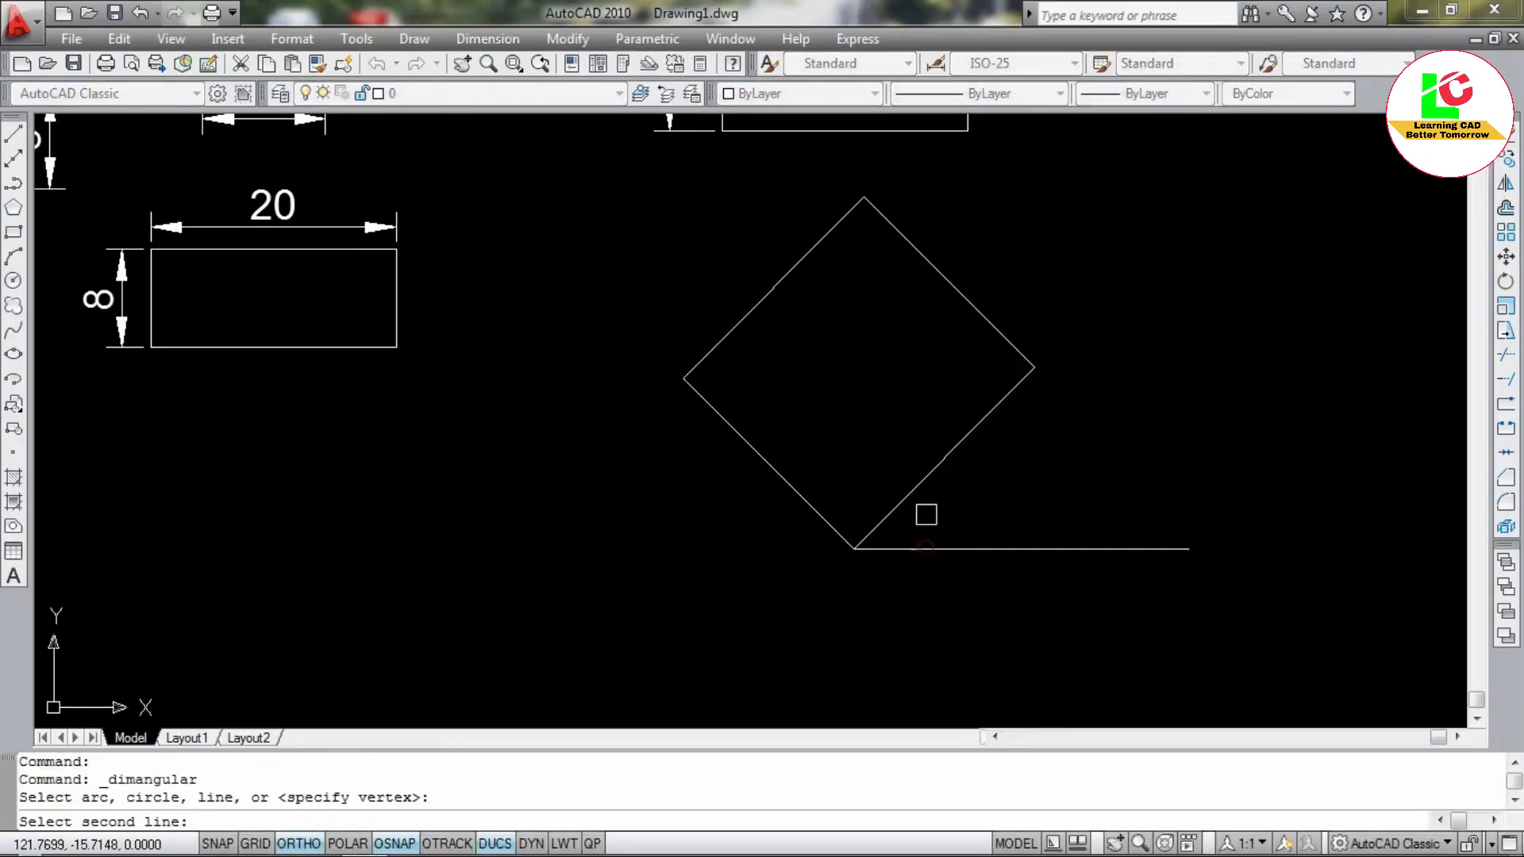
pyautogui.click(915, 486)
pyautogui.click(1010, 489)
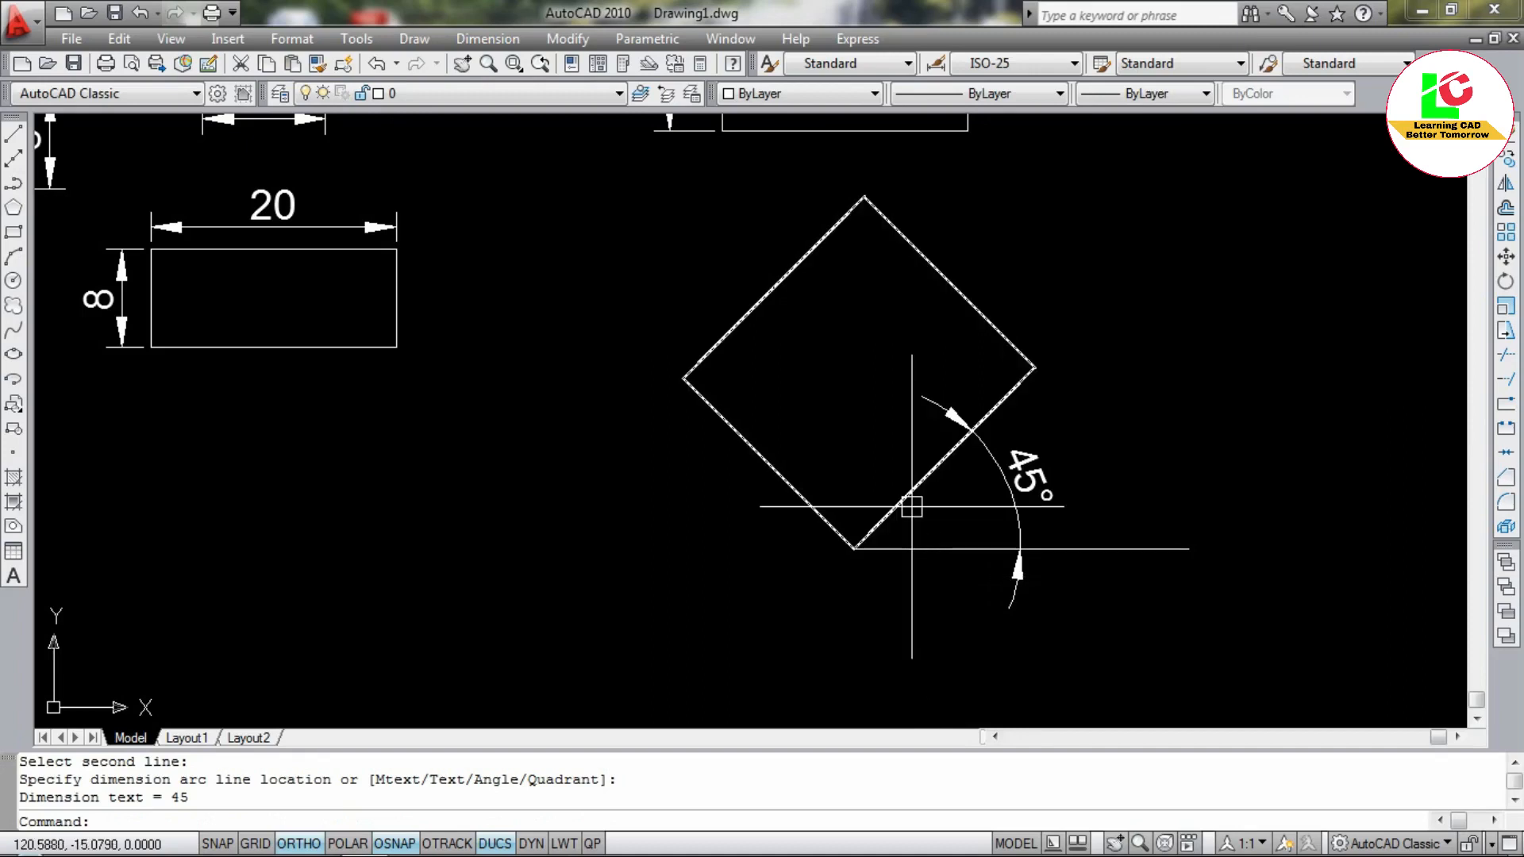
# Draw a large rectangle in the empty space below the others, with its rotation angle reset to 0.
pyautogui.scroll(-5, 918, 388)
pyautogui.scroll(2, 930, 450)
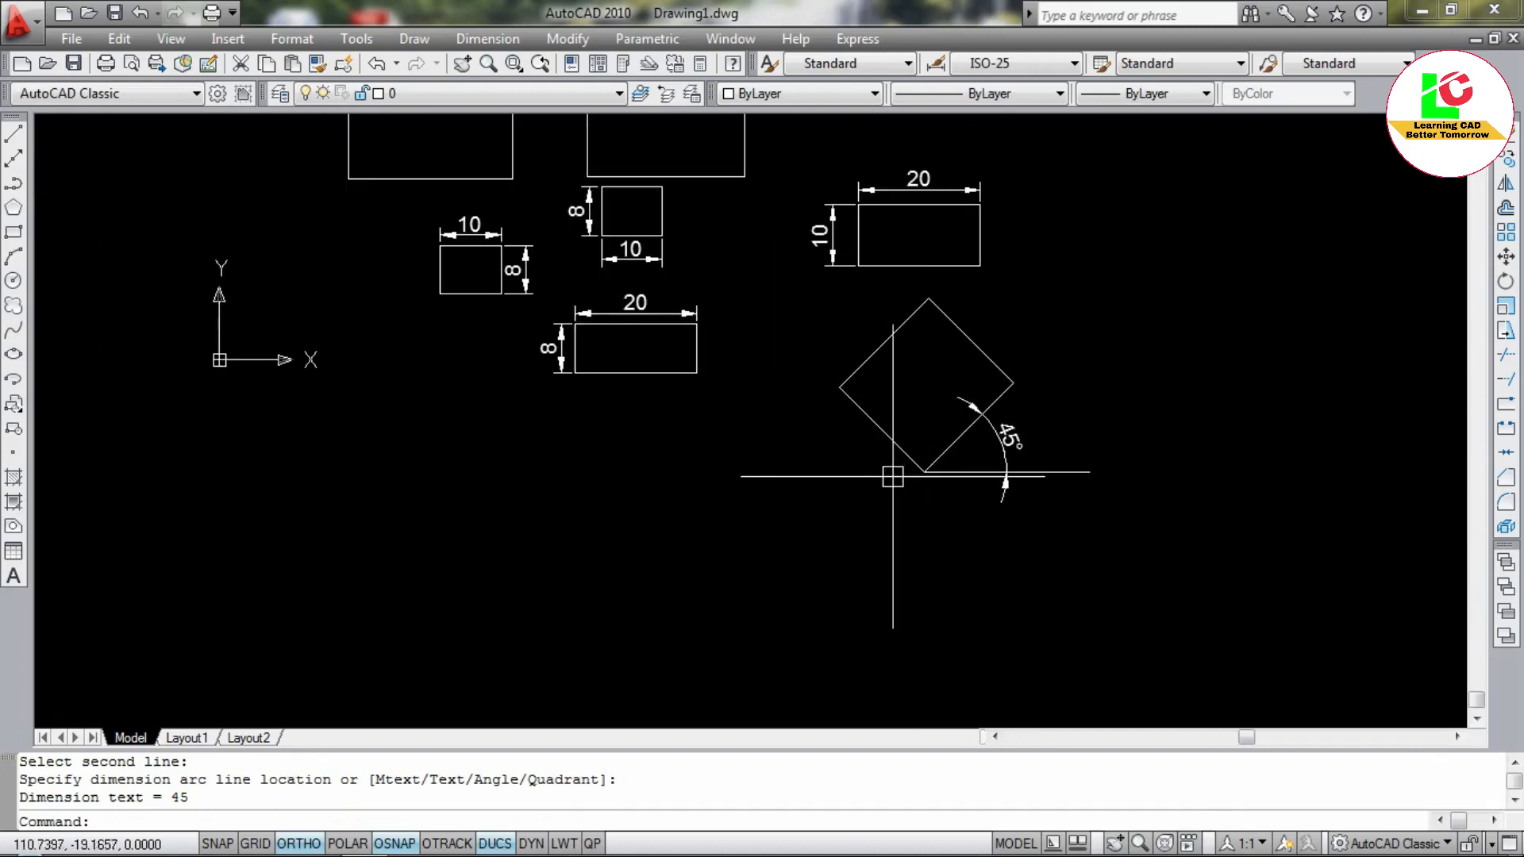
pyautogui.scroll(3, 955, 409)
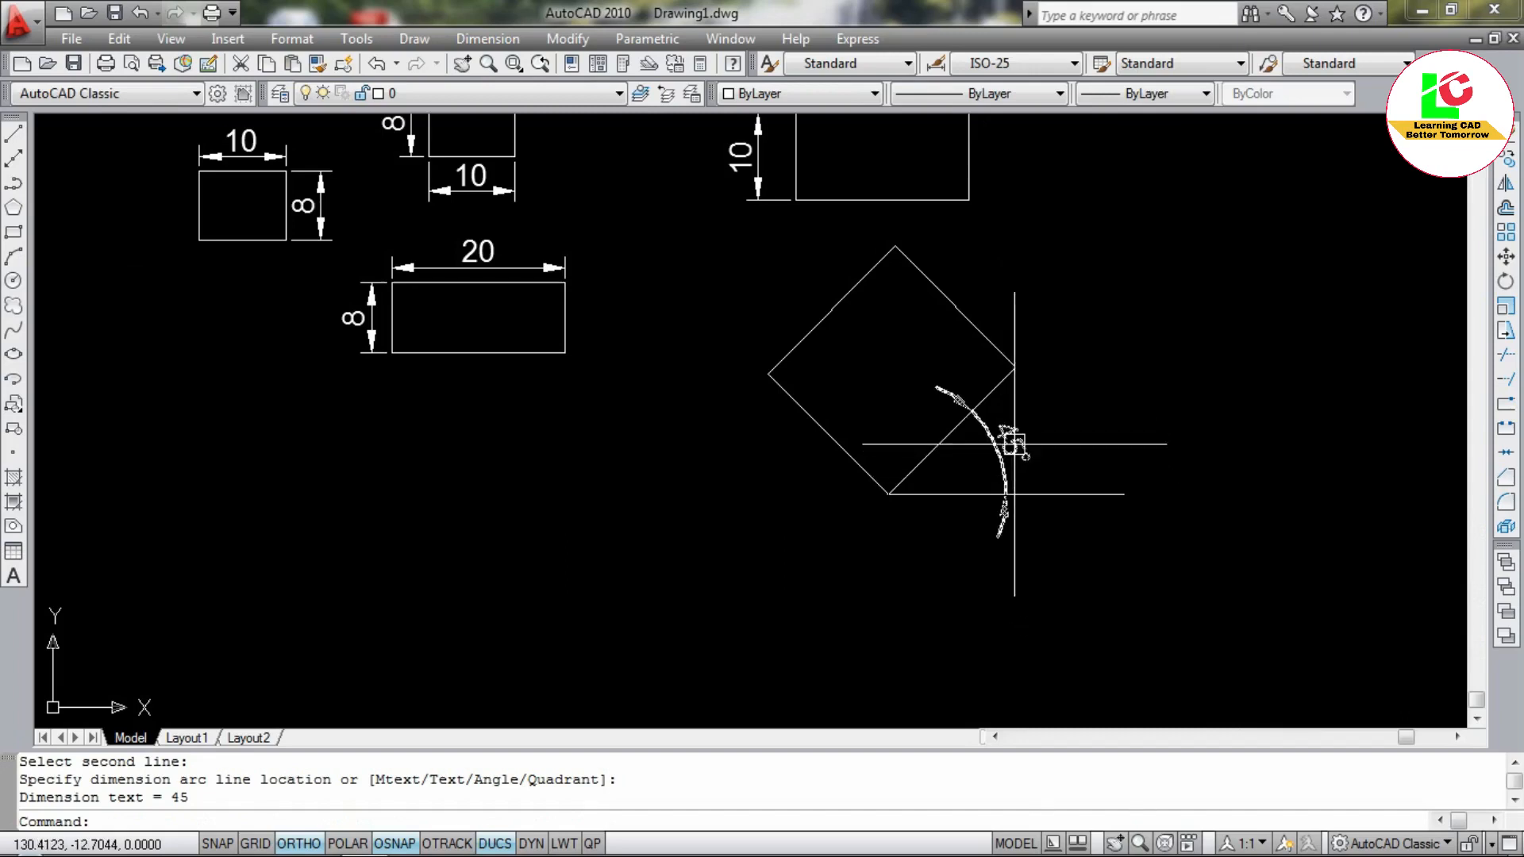
pyautogui.scroll(-3, 955, 421)
pyautogui.scroll(2, 726, 501)
pyautogui.press('Escape')
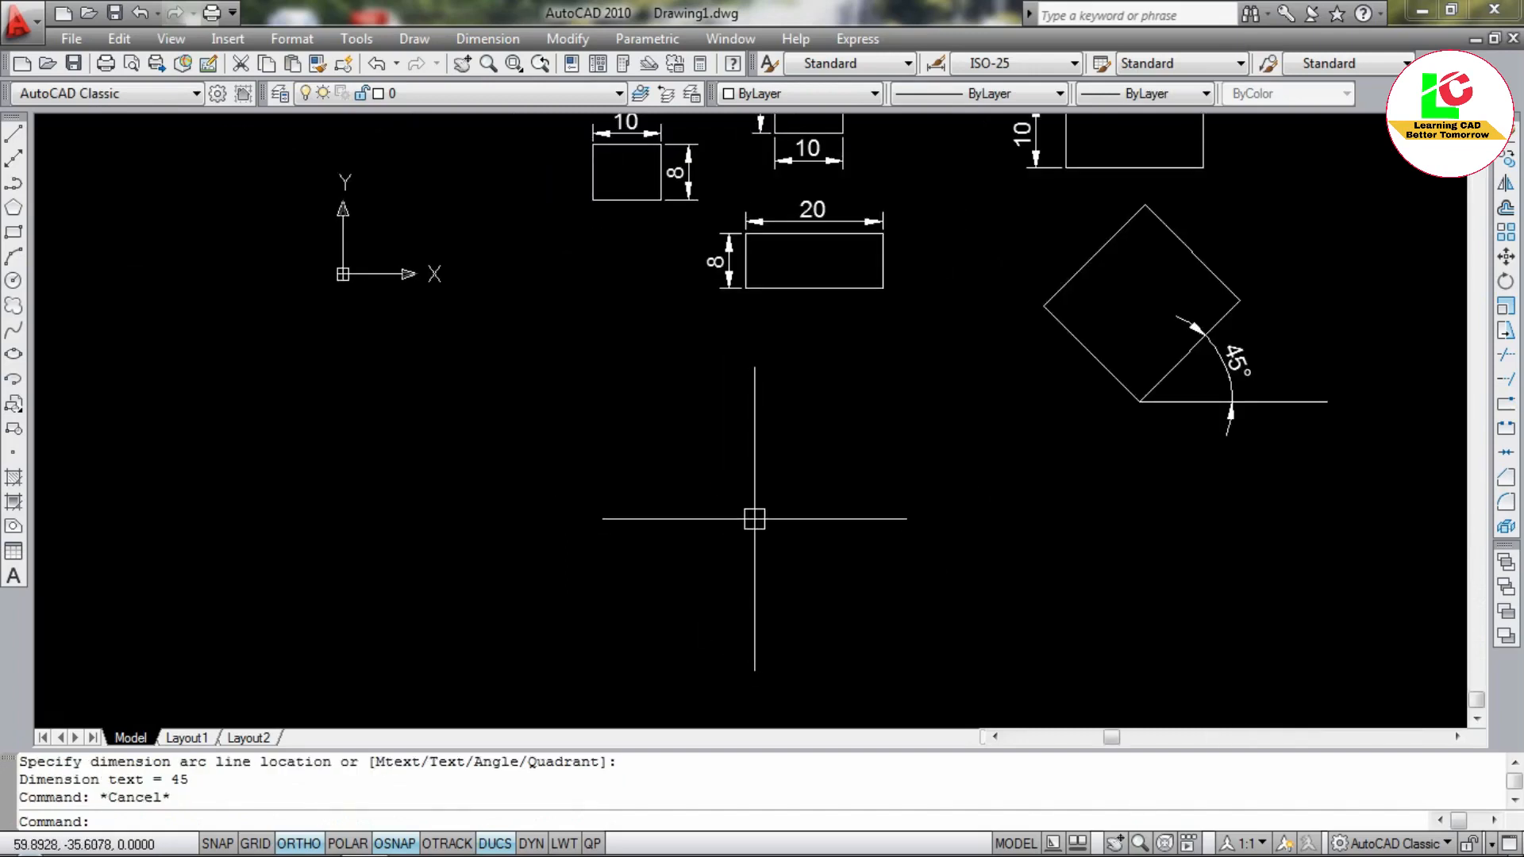
pyautogui.write('rec')
pyautogui.press('Return')
pyautogui.click(727, 459)
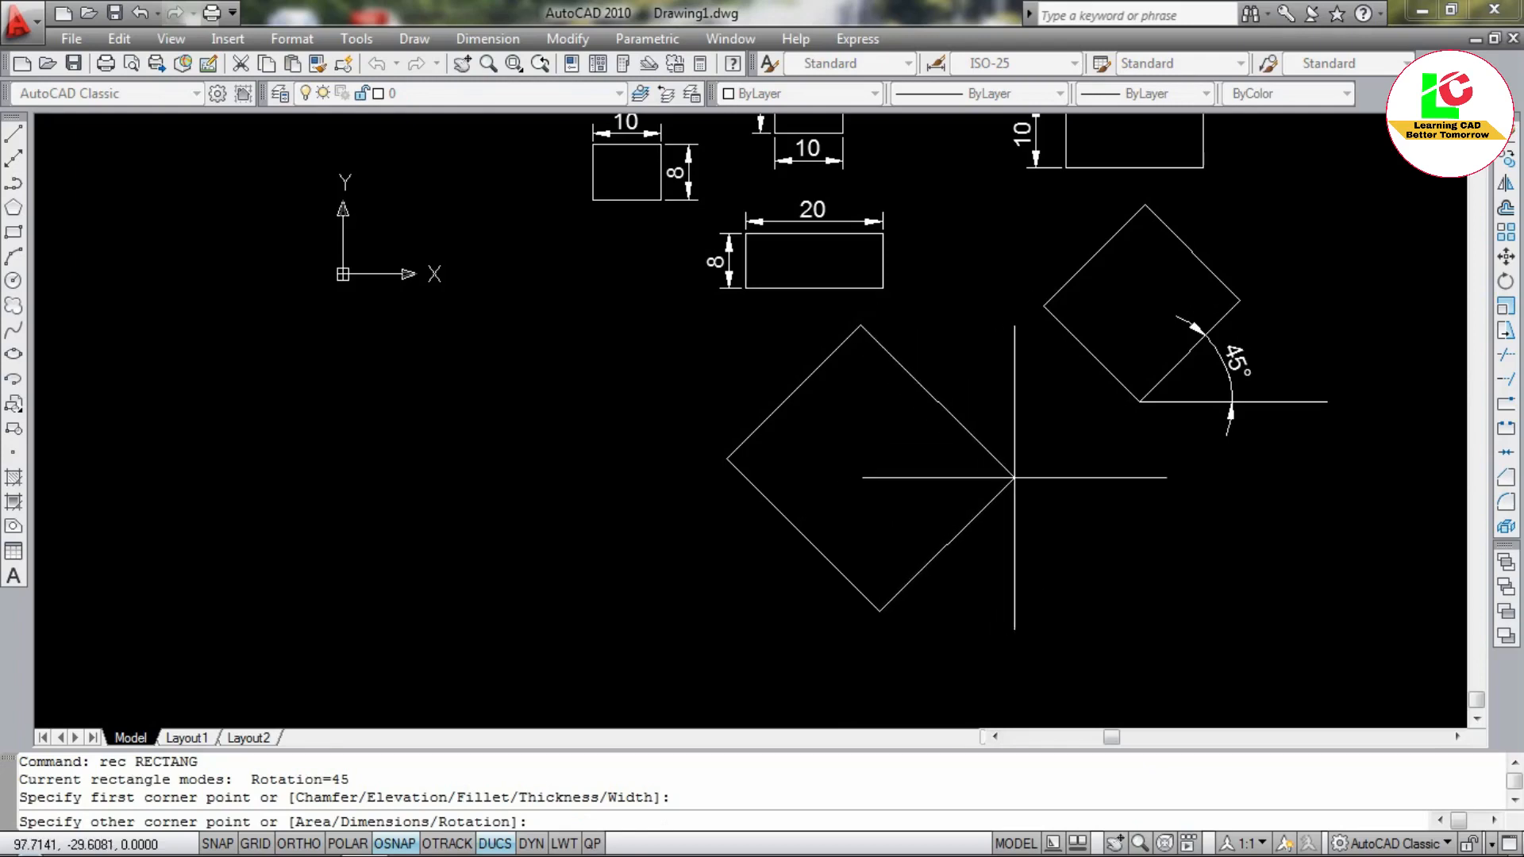
pyautogui.press('Return')
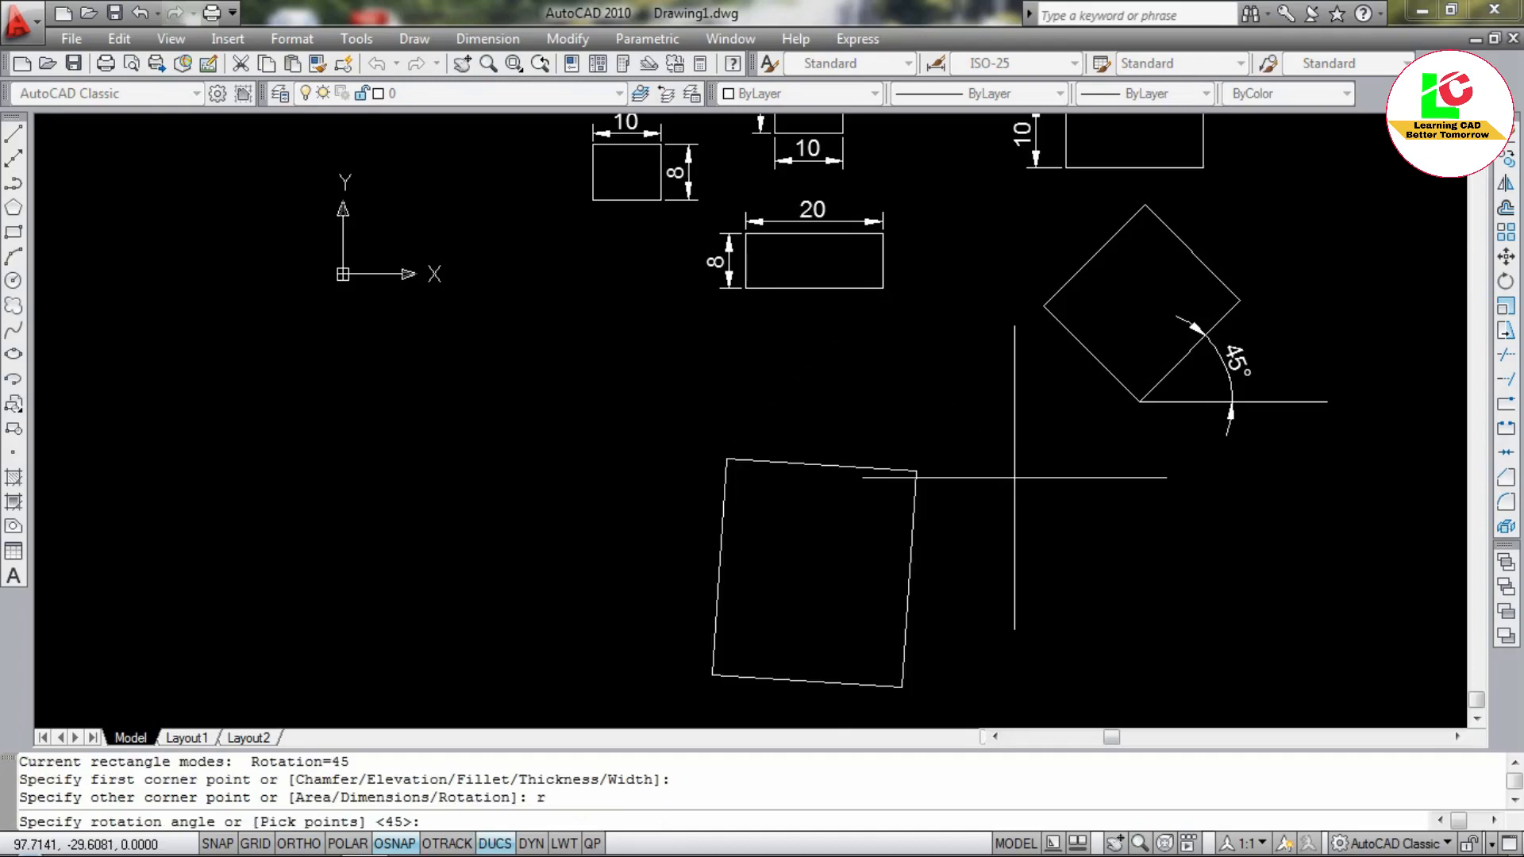
pyautogui.press('Return')
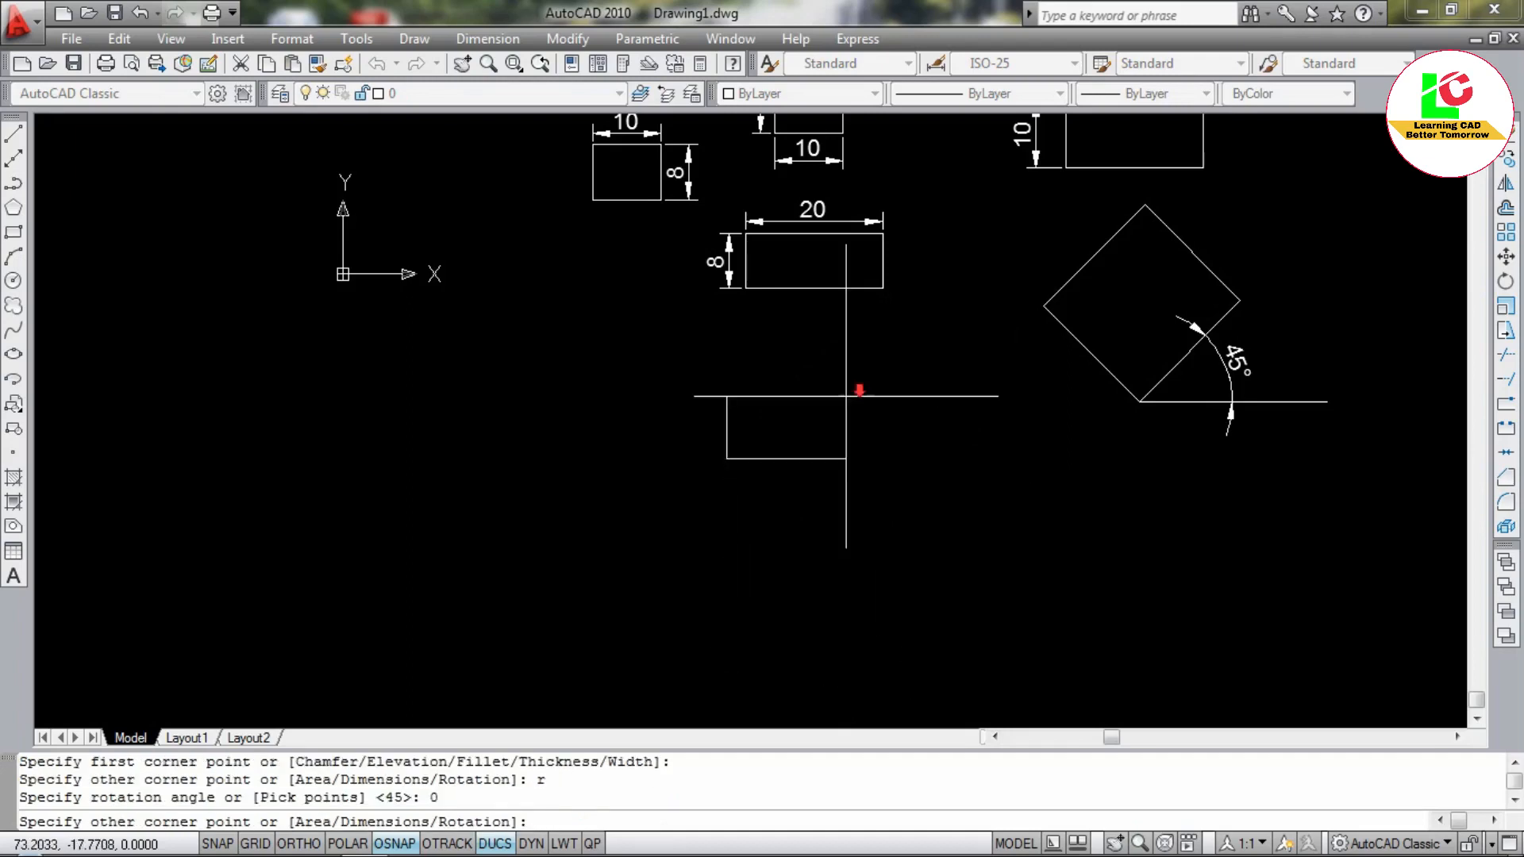
pyautogui.scroll(-4, 857, 397)
pyautogui.scroll(3, 920, 508)
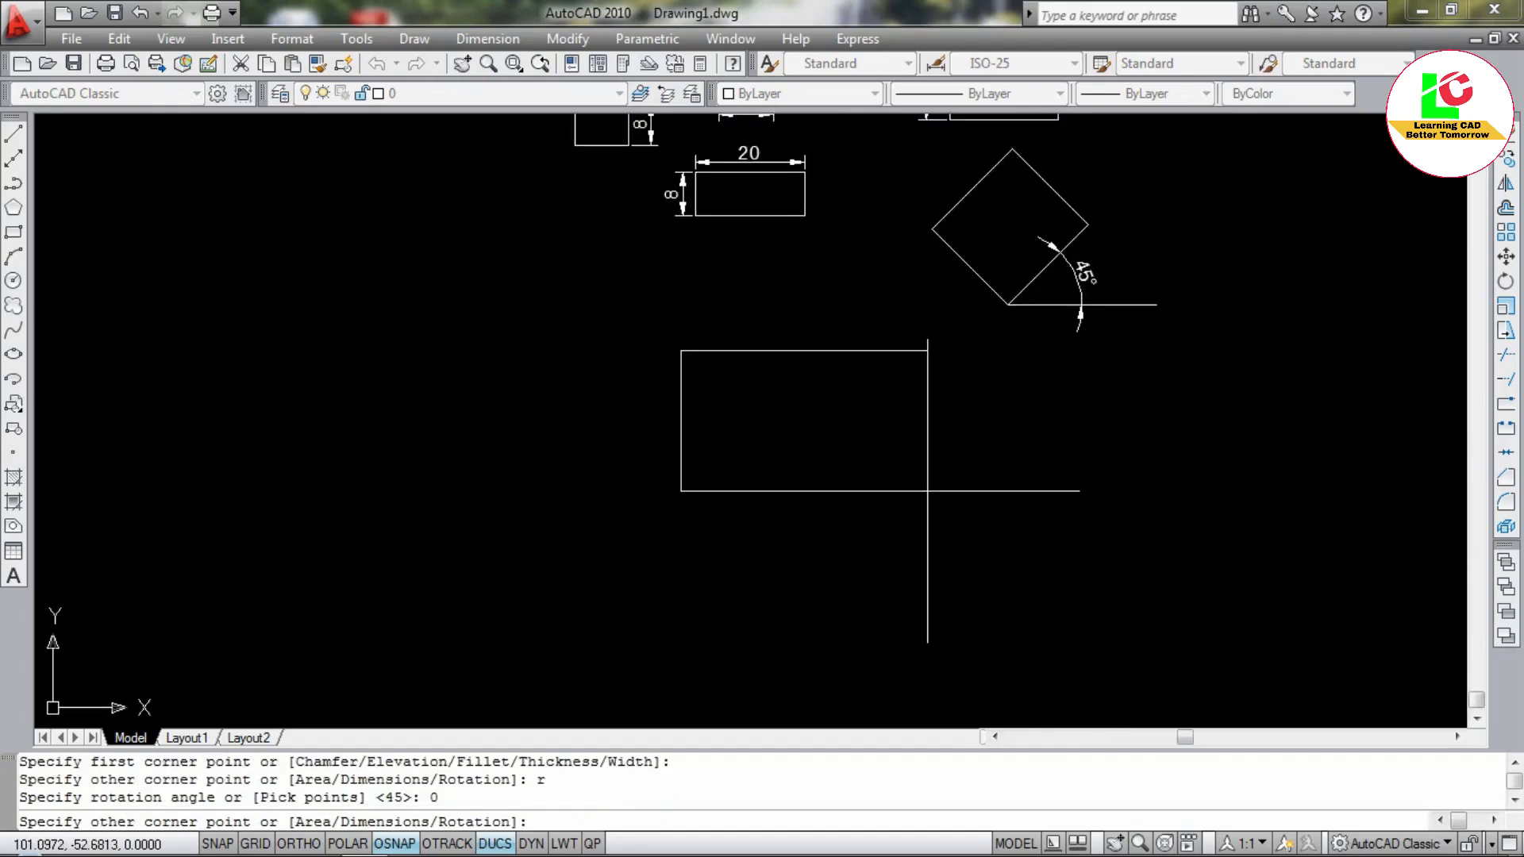
pyautogui.click(959, 545)
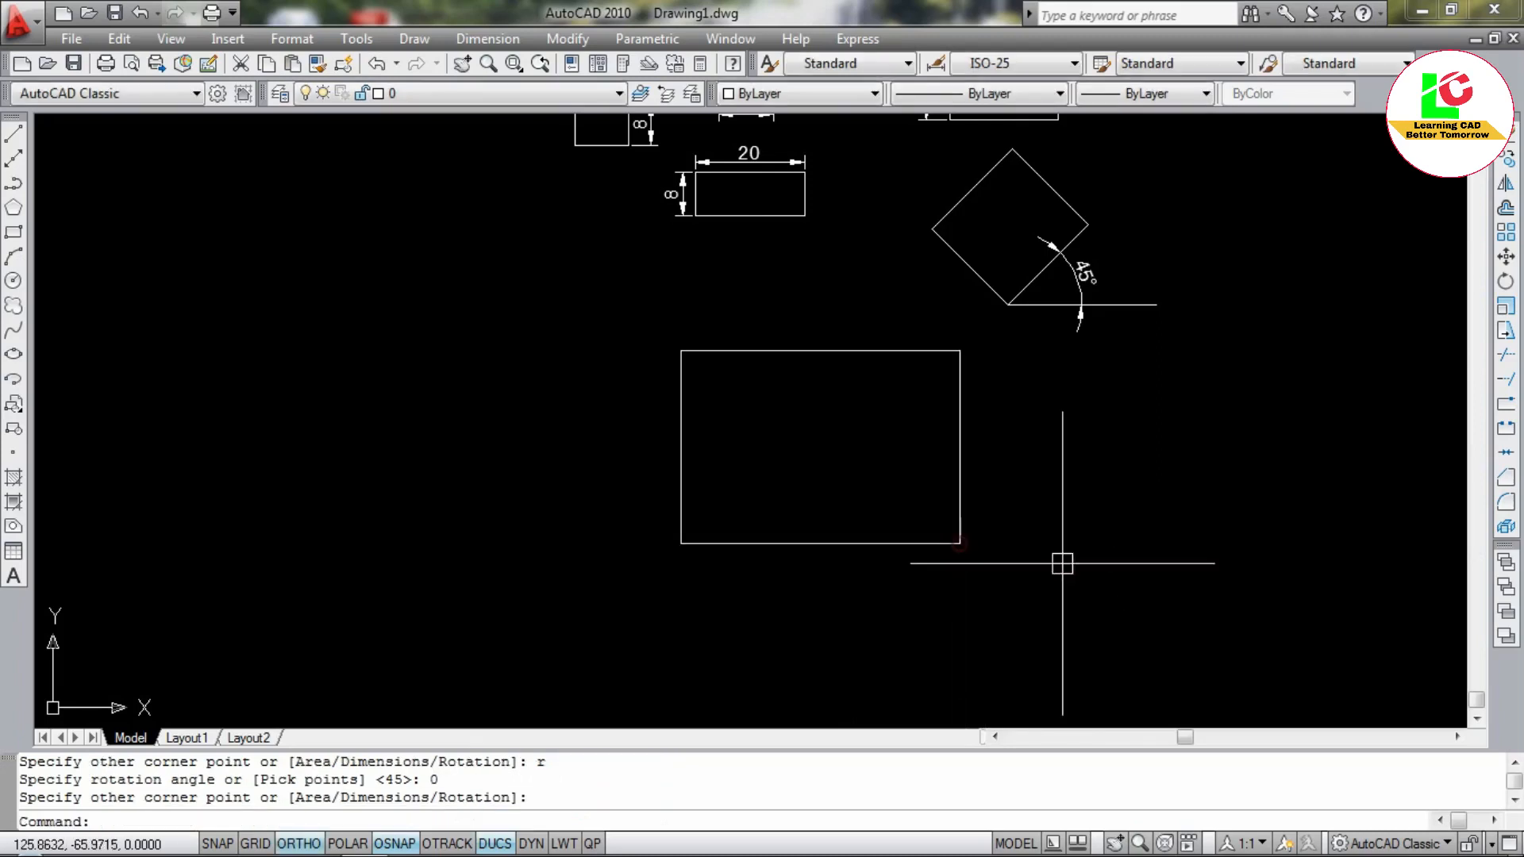
pyautogui.scroll(-2, 936, 559)
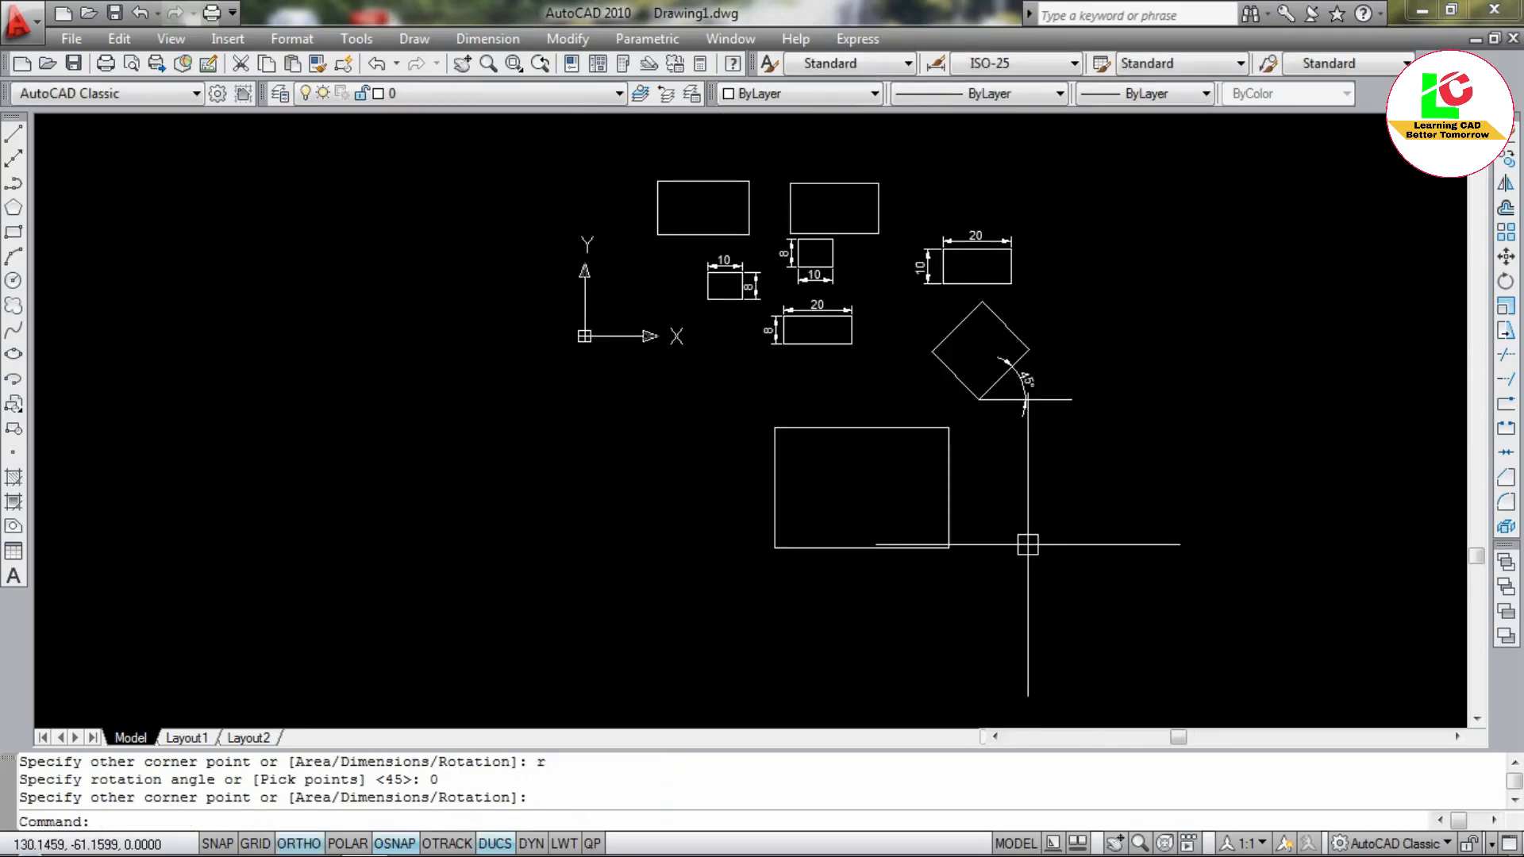